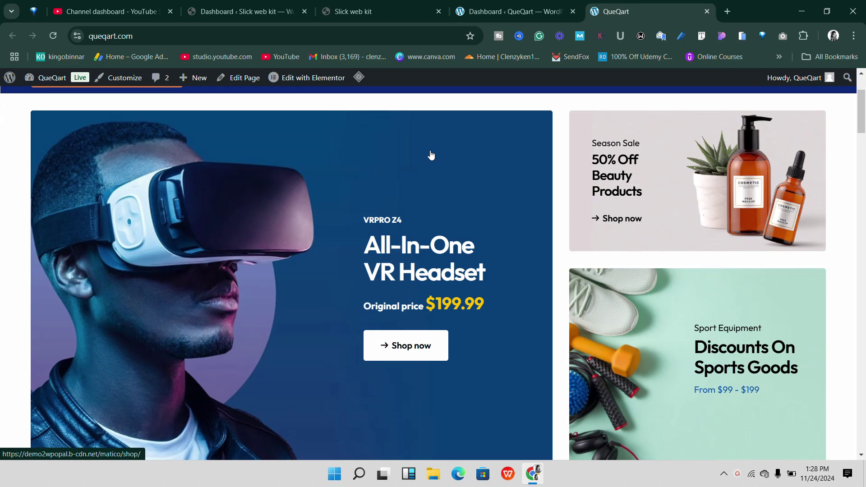
- Examine the store's homepage from the header and promotional banners down to the popular vendors section
scroll(431, 158, "down", 10)
scroll(434, 168, "down", 10)
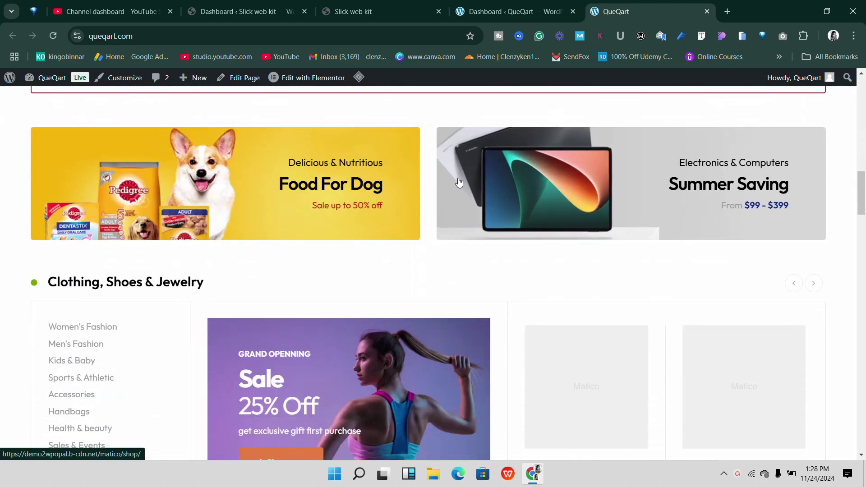
scroll(460, 180, "down", 1)
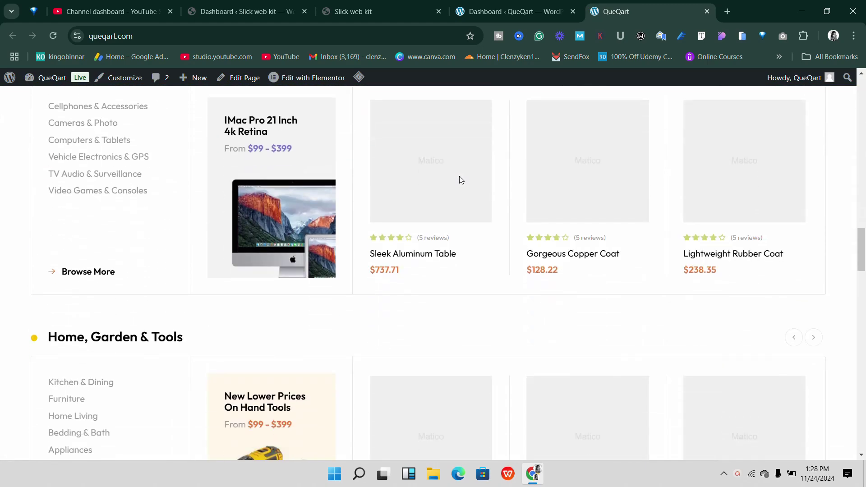
scroll(460, 174, "up", 5)
scroll(459, 171, "up", 15)
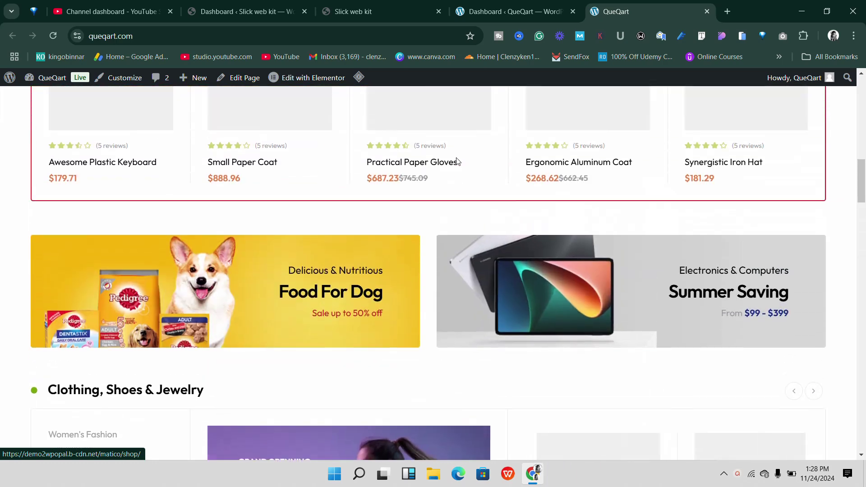
scroll(454, 161, "up", 5)
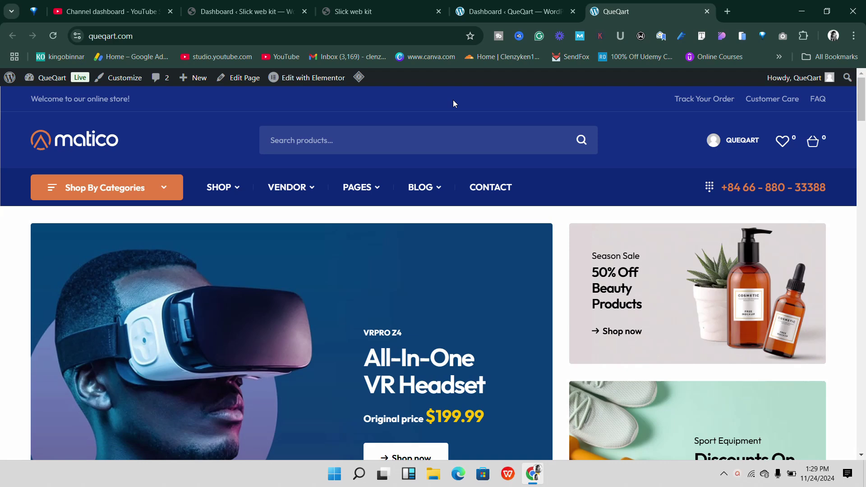
scroll(452, 102, "down", 5)
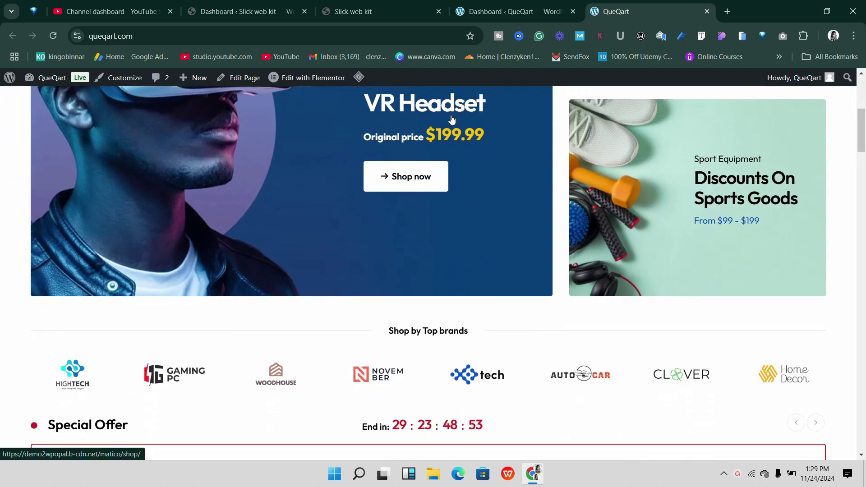
scroll(452, 119, "up", 5)
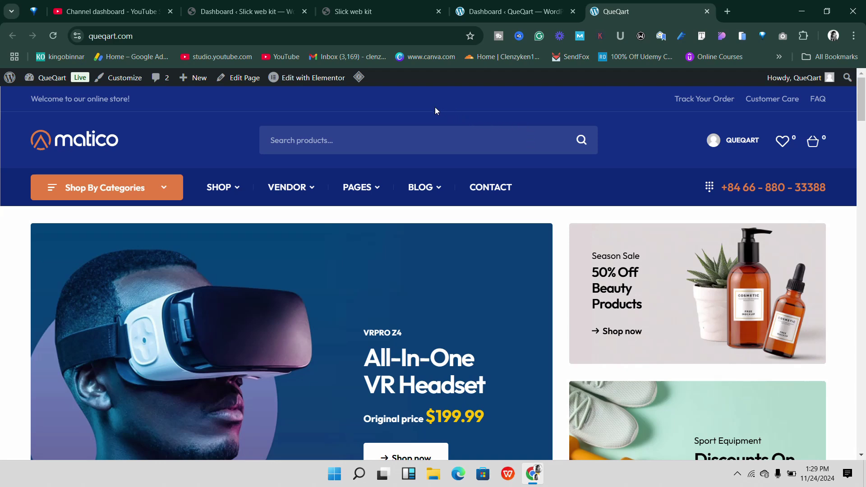
scroll(435, 110, "down", 12)
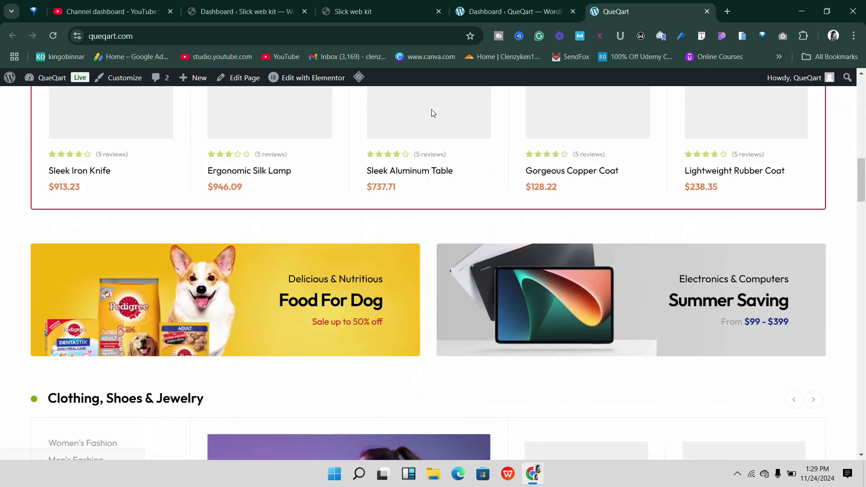
scroll(431, 112, "down", 14)
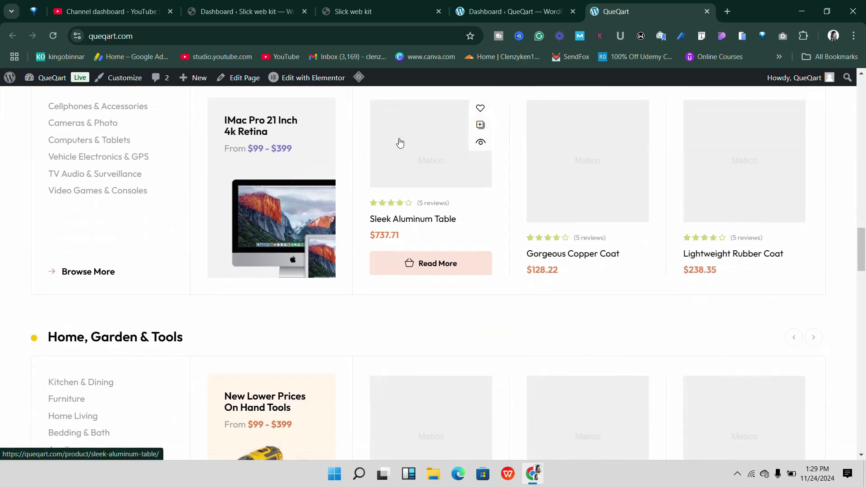
scroll(413, 149, "down", 15)
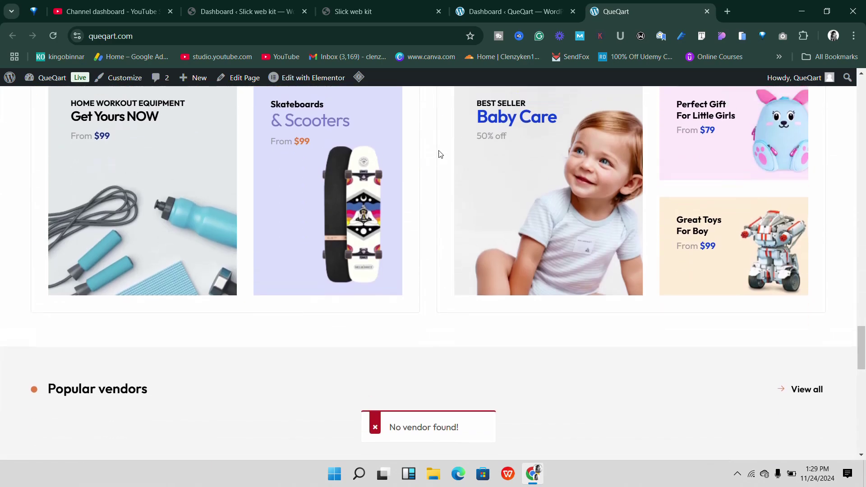
scroll(439, 151, "up", 20)
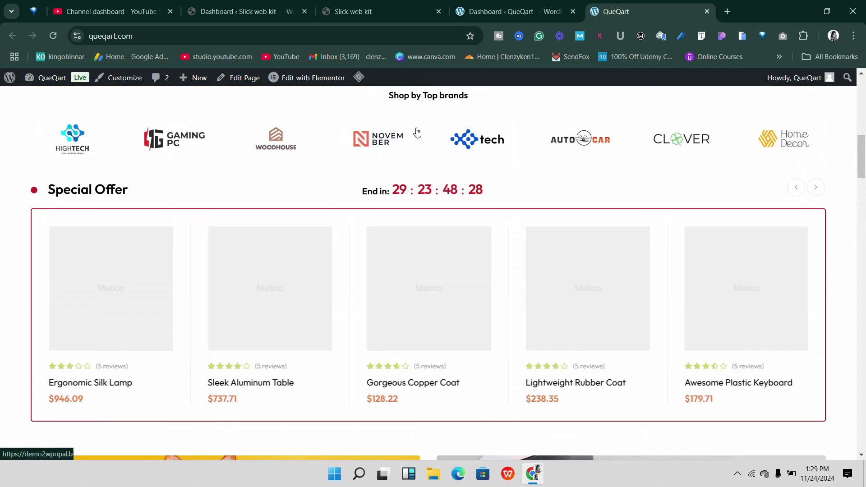
scroll(417, 132, "up", 7)
scroll(412, 130, "up", 4)
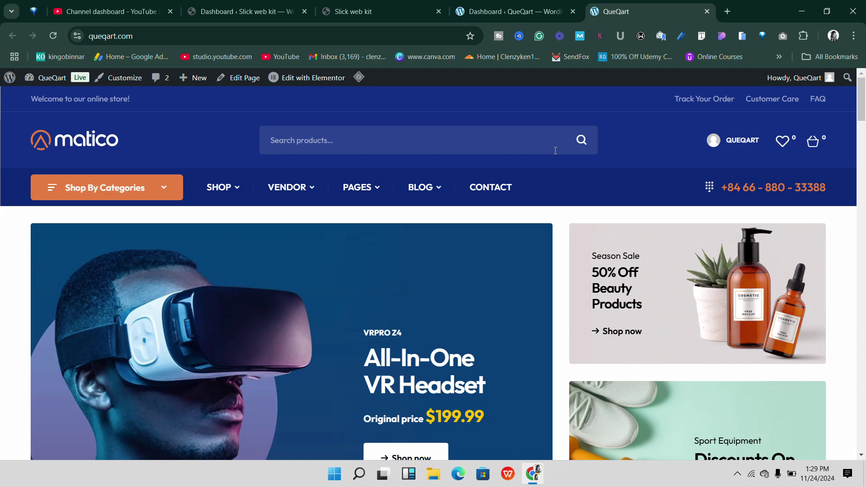
scroll(558, 214, "down", 7)
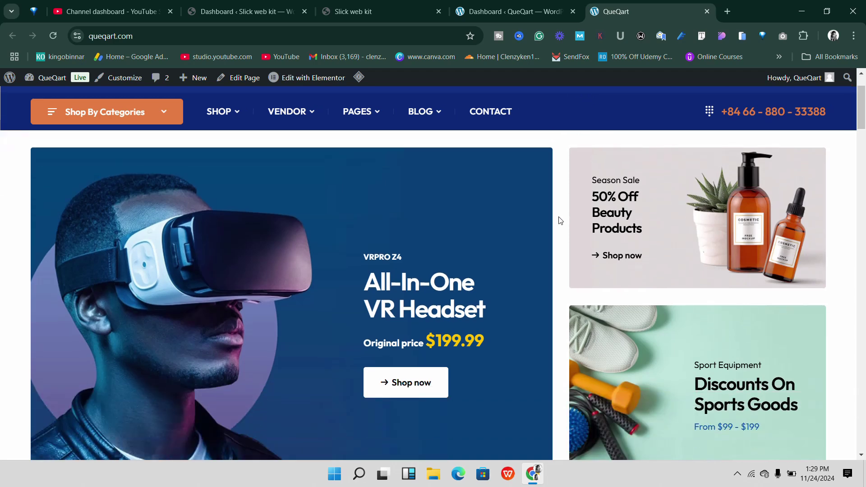
scroll(559, 214, "down", 6)
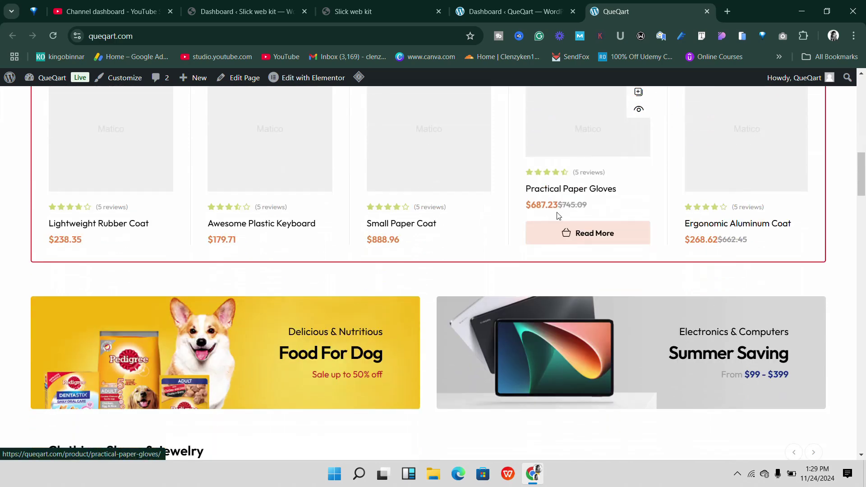
scroll(547, 208, "up", 13)
scroll(559, 206, "down", 2)
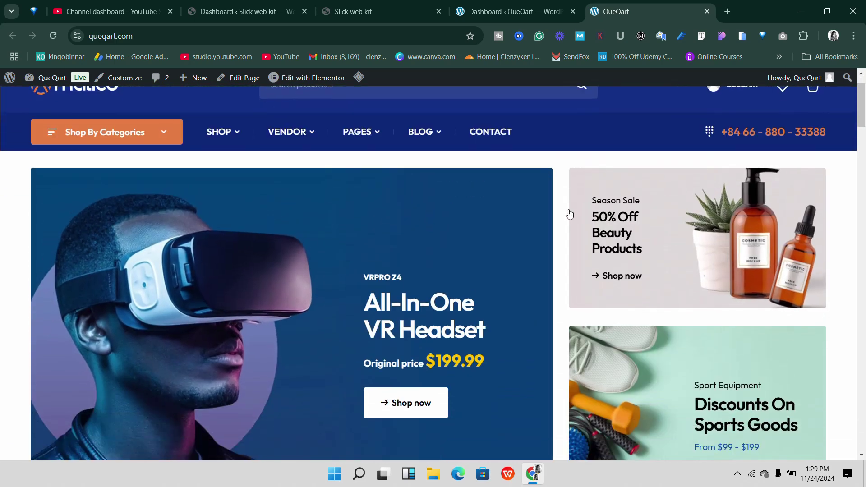
scroll(559, 190, "up", 2)
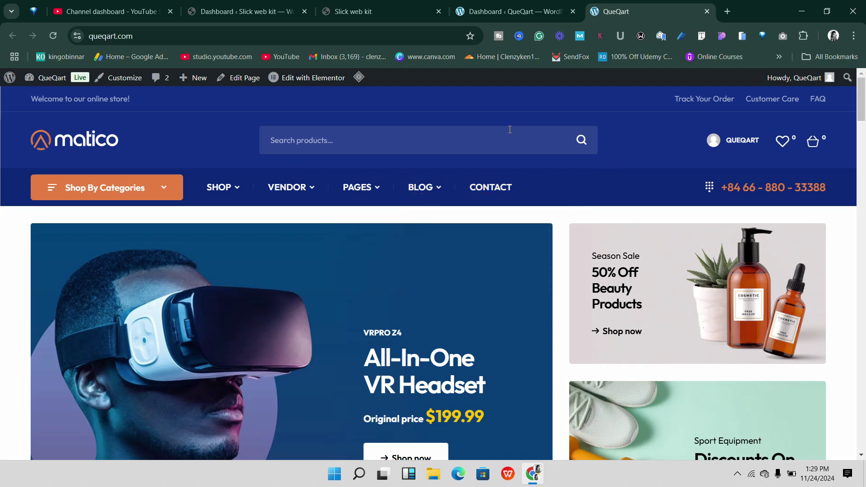
- Switch to the QueQart WordPress dashboard and open the site's General Settings
left_click(496, 9)
scroll(252, 155, "up", 1)
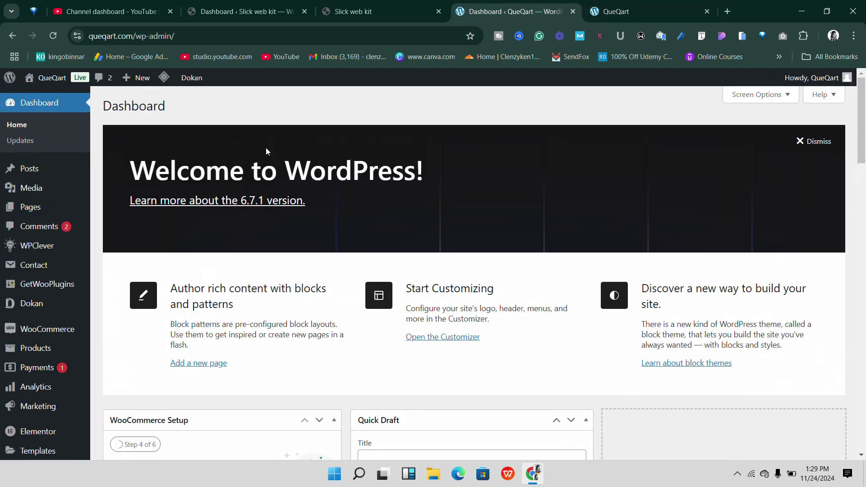
left_click(620, 13)
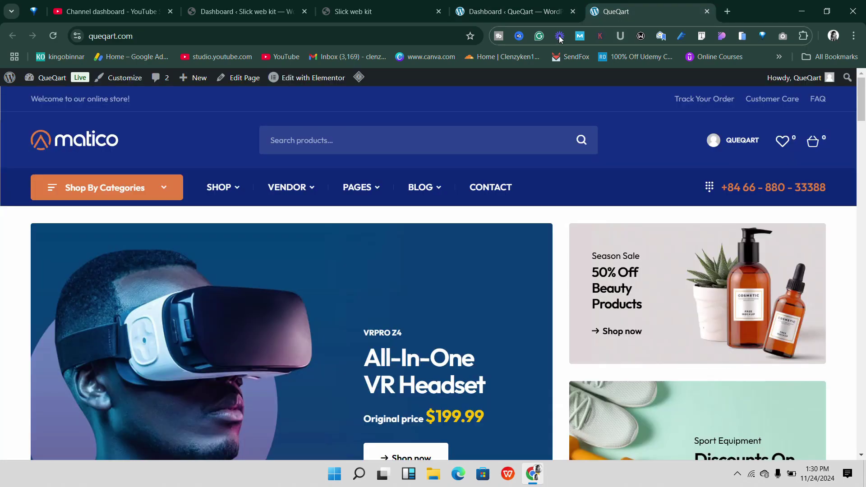
left_click(533, 13)
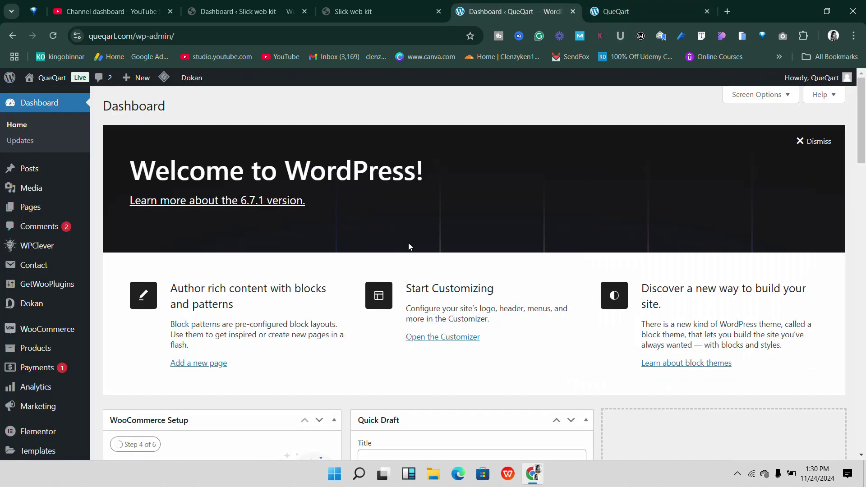
scroll(398, 259, "down", 15)
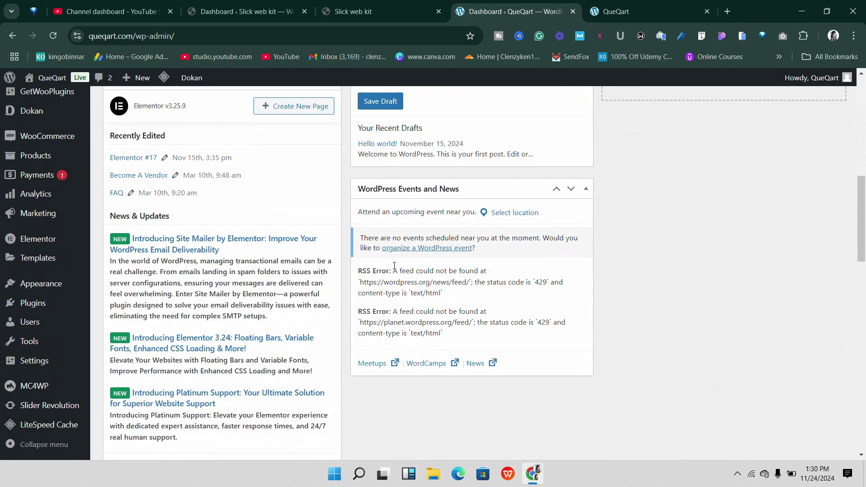
scroll(196, 269, "up", 2)
scroll(220, 240, "up", 8)
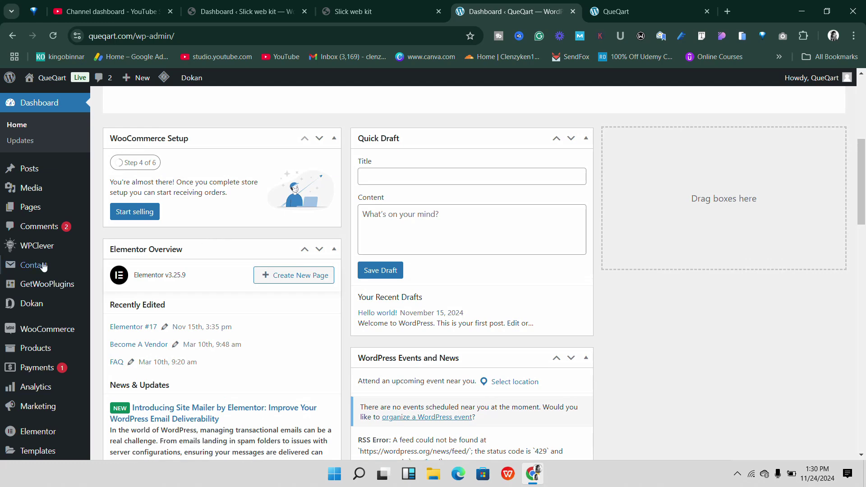
scroll(50, 265, "down", 5)
scroll(50, 269, "down", 2)
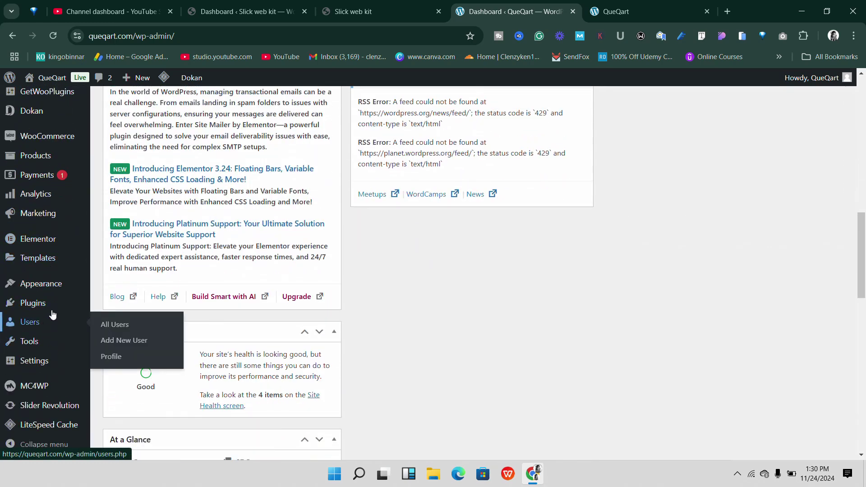
mouse_move(35, 361)
left_click(118, 316)
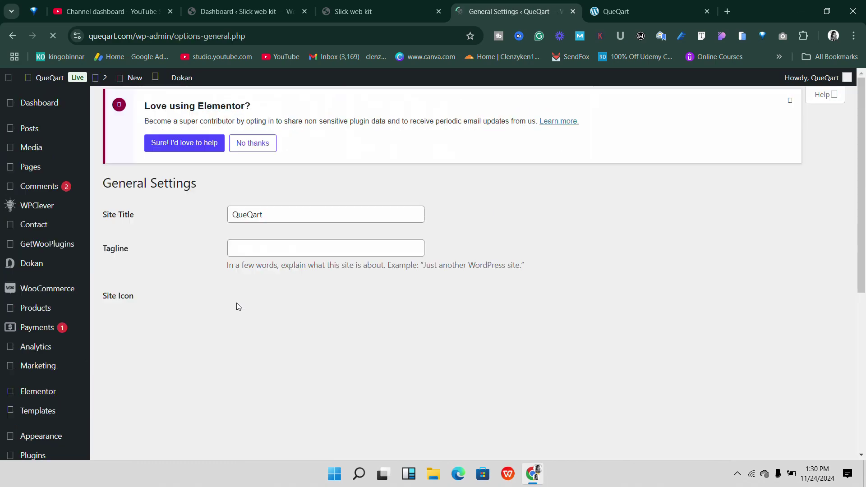
- Enable the "Anyone can register" membership option in General Settings and save the changes
scroll(292, 244, "down", 10)
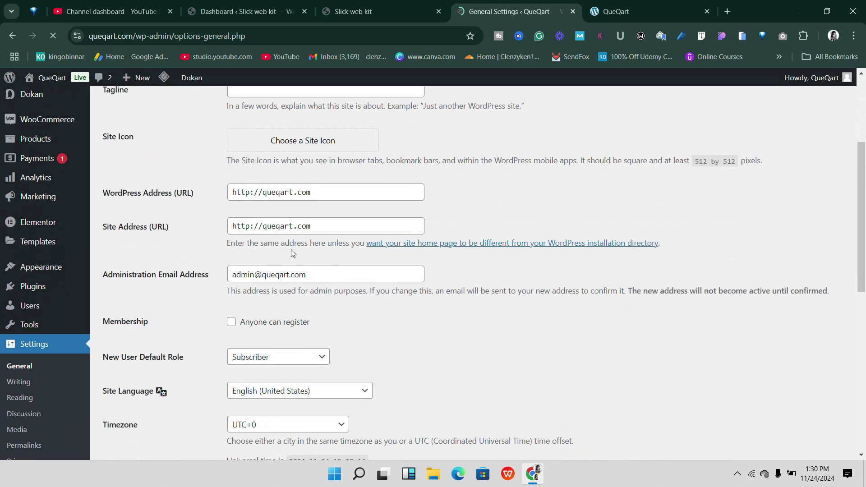
scroll(285, 256, "up", 10)
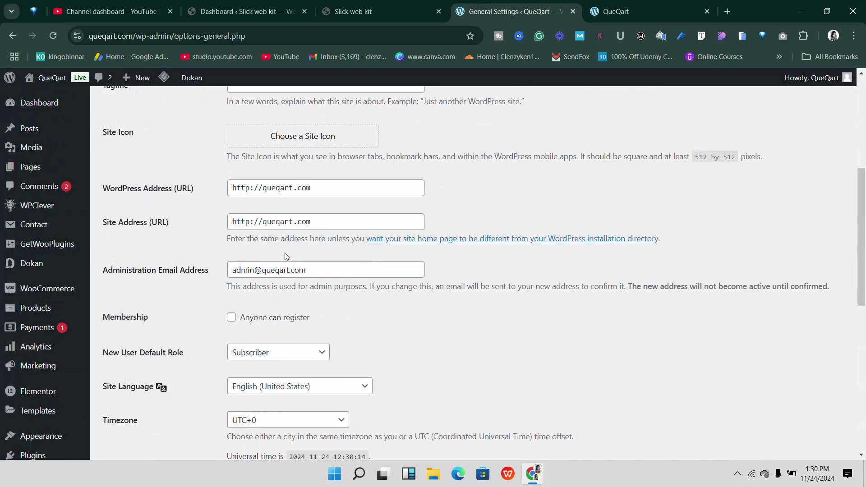
scroll(227, 239, "down", 3)
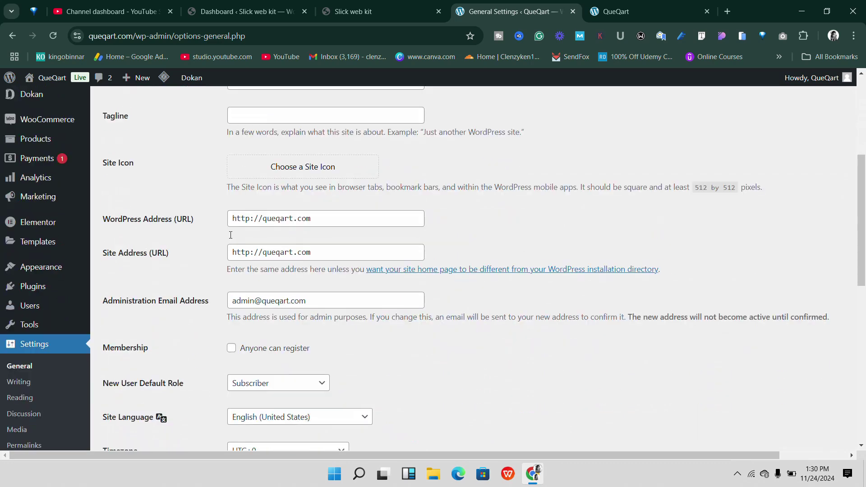
left_click(232, 349)
scroll(274, 358, "down", 11)
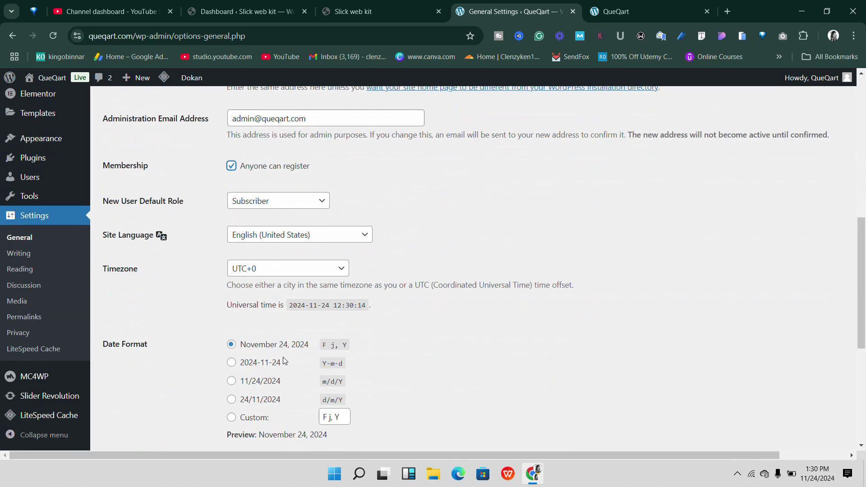
left_click(147, 388)
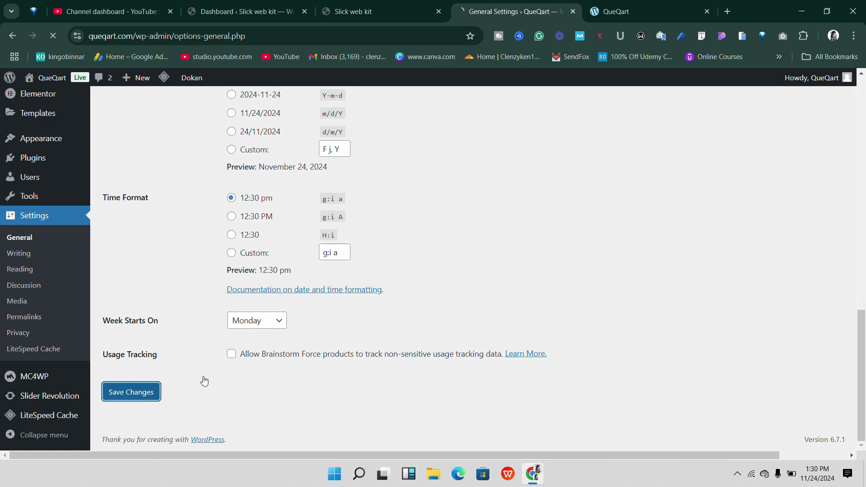
scroll(310, 339, "up", 10)
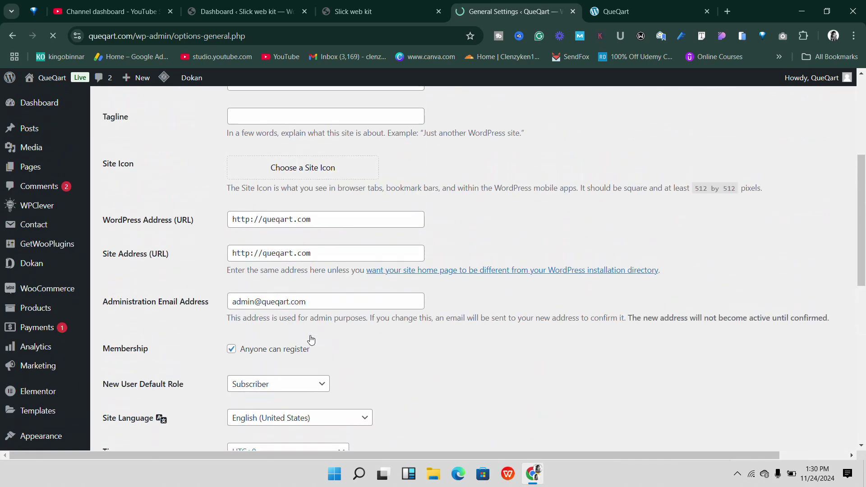
scroll(316, 329, "down", 4)
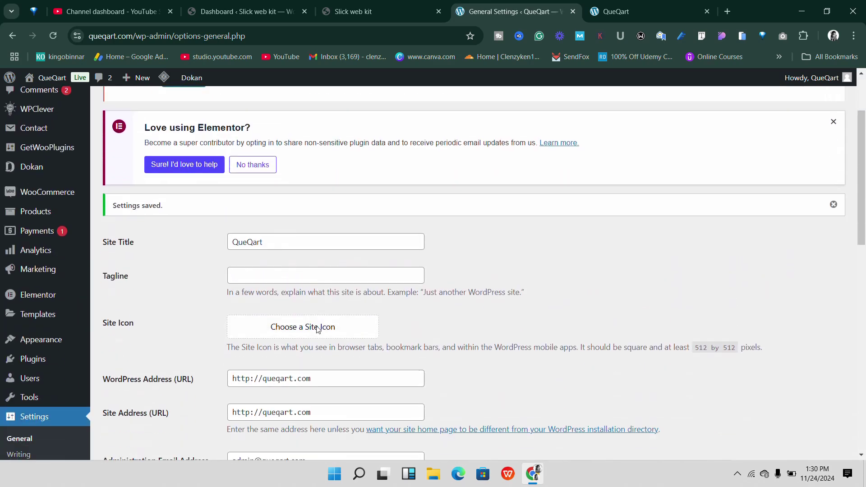
- Open the Reading Settings and review the homepage display and search engine visibility options
scroll(316, 329, "down", 6)
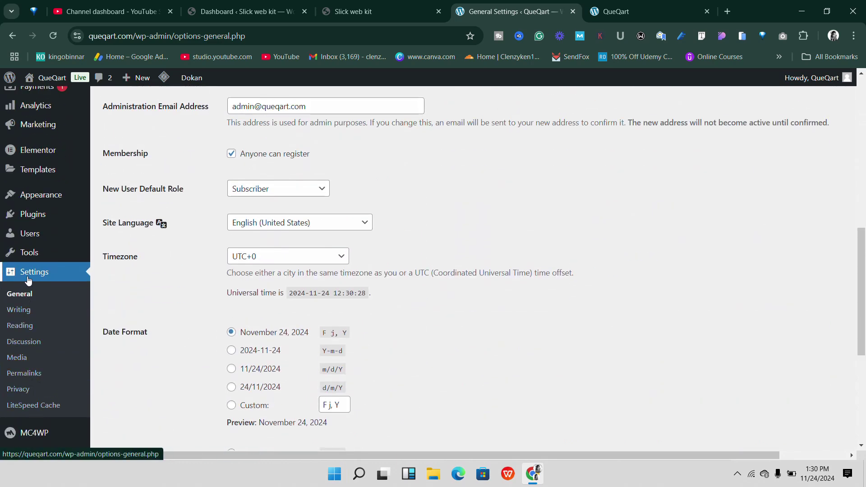
left_click(31, 327)
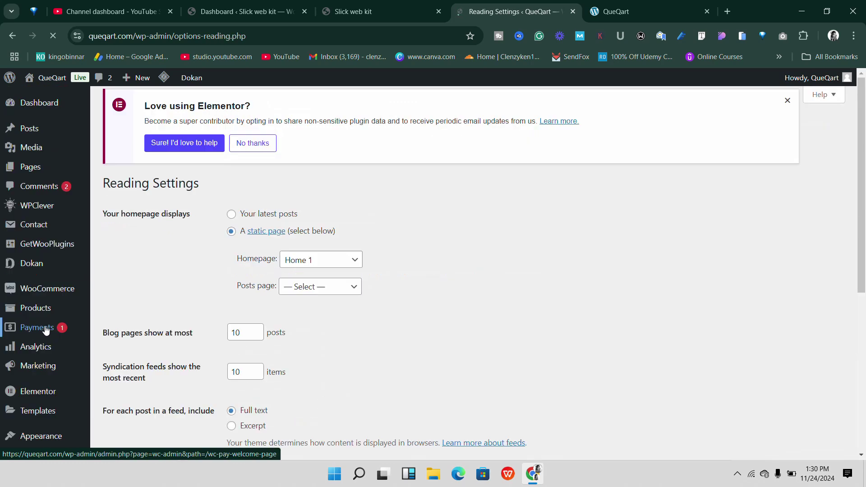
scroll(217, 315, "down", 6)
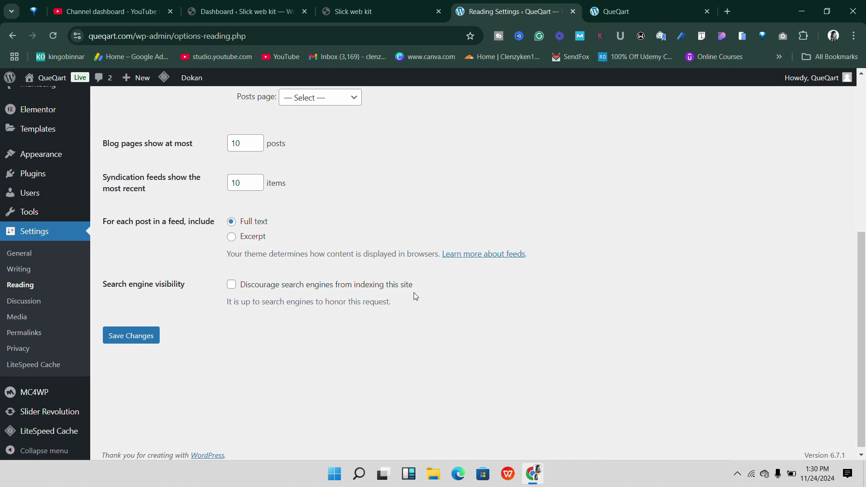
left_click(232, 287)
left_click(231, 285)
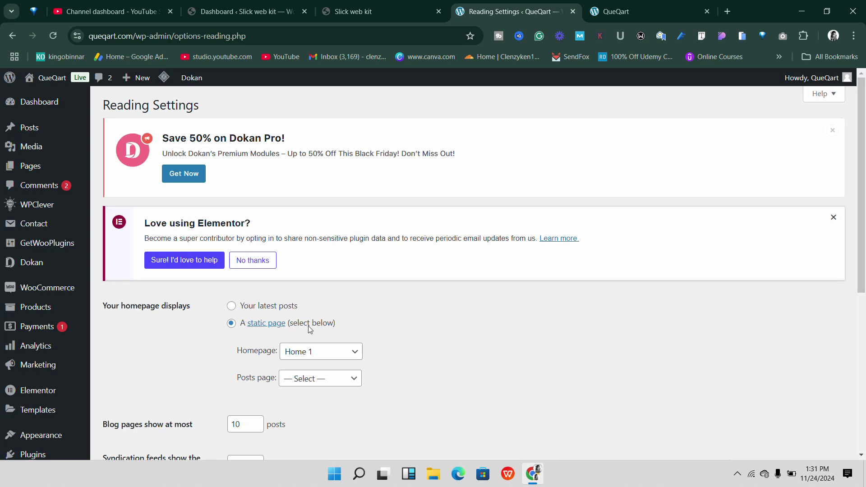
scroll(309, 329, "down", 6)
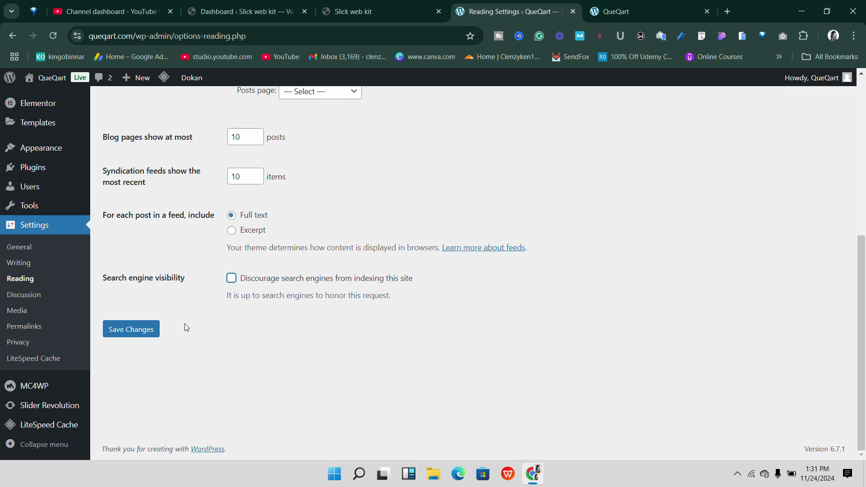
scroll(199, 304, "up", 5)
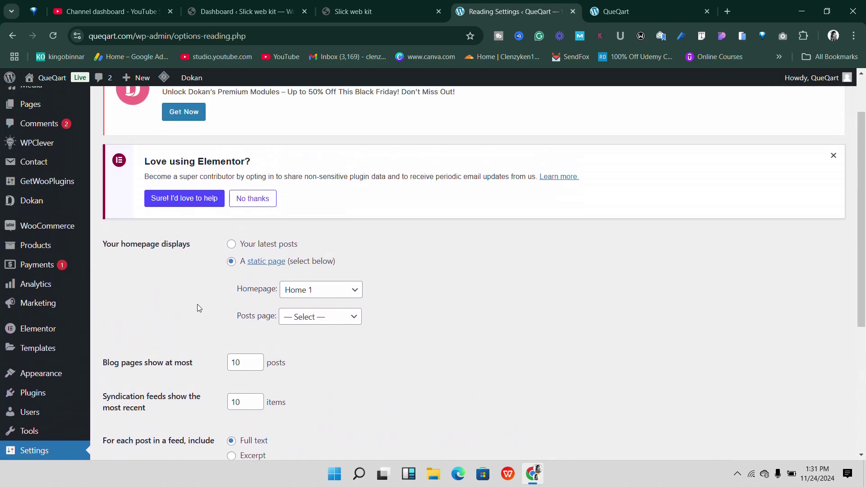
- Open the theme Customizer for the QueQart site in a separate browser tab and switch to it
scroll(196, 304, "down", 3)
mouse_move(54, 261)
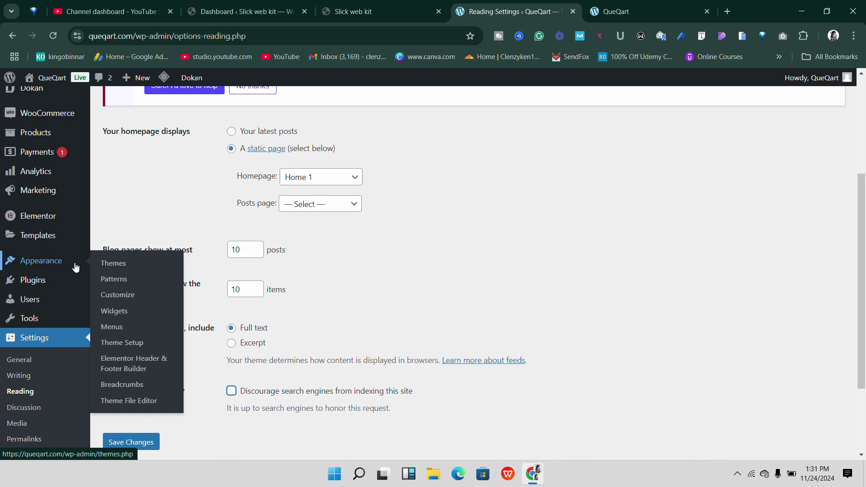
right_click(110, 296)
left_click(153, 91)
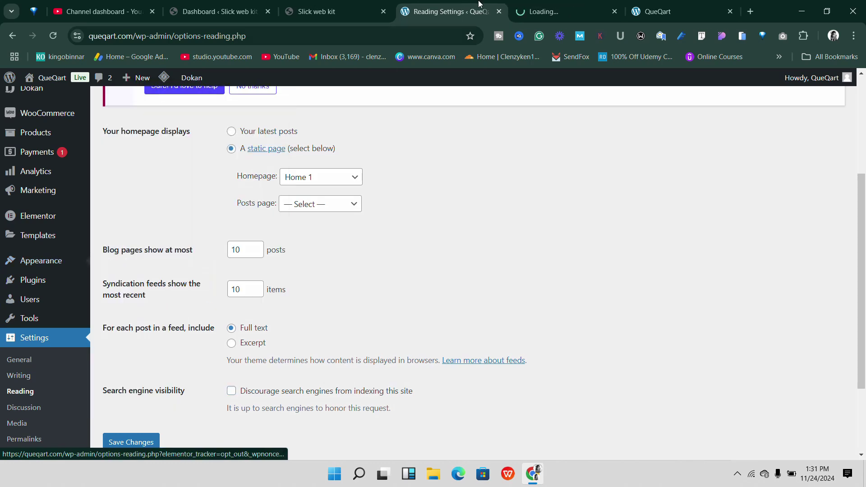
left_click(561, 5)
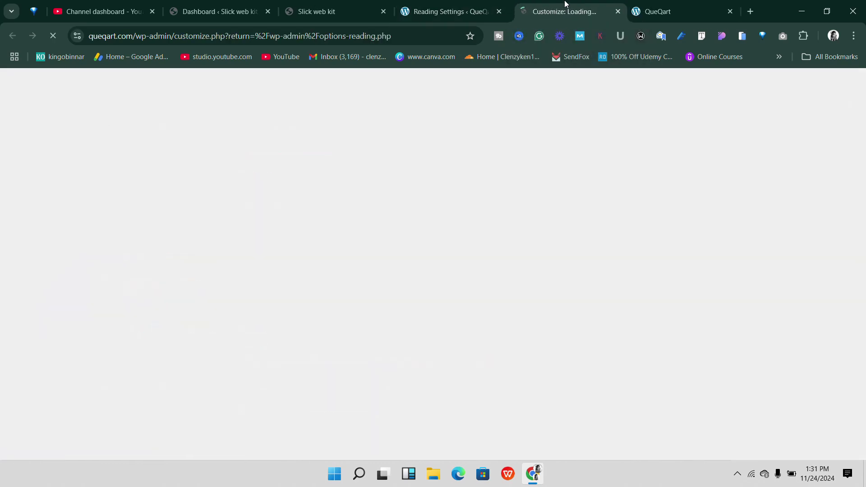
left_click(447, 11)
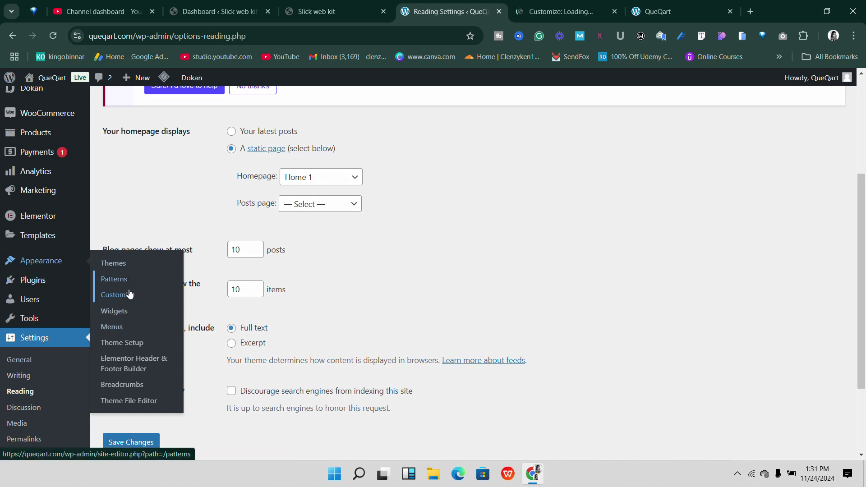
left_click(549, 10)
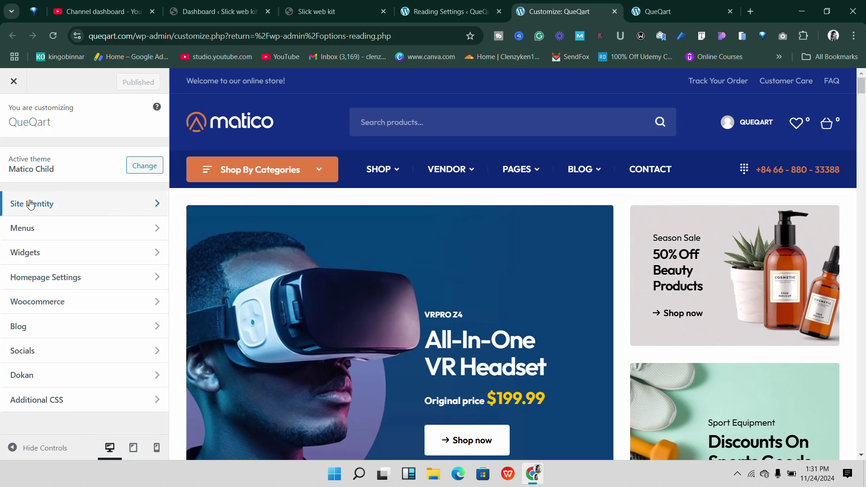
- Review the Site Identity settings in the Customizer, including the logo, site title, tagline and site icon, and return to its main list
left_click(84, 213)
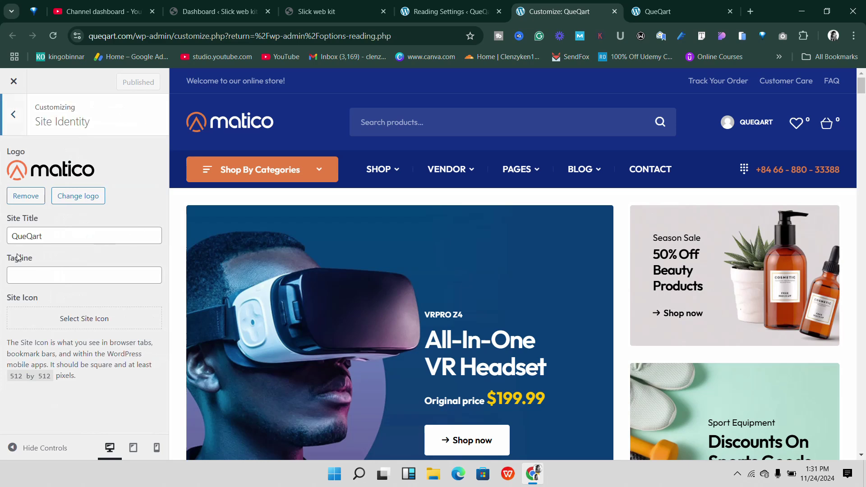
left_click(52, 232)
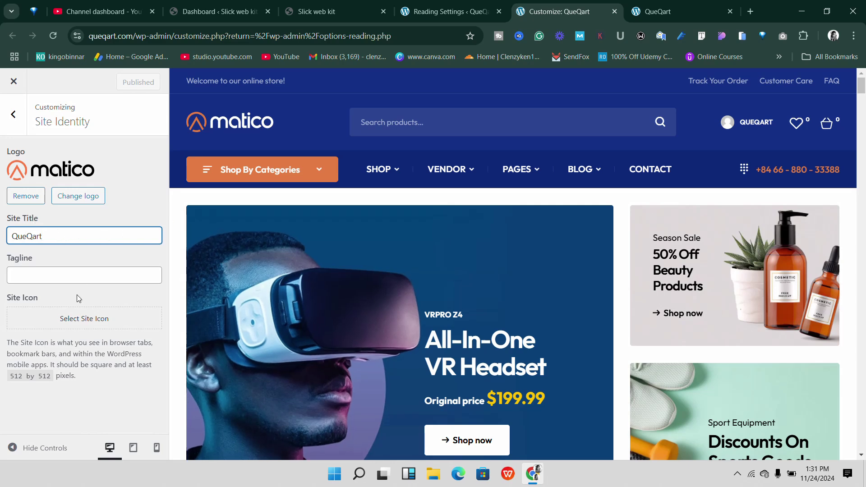
left_click(72, 277)
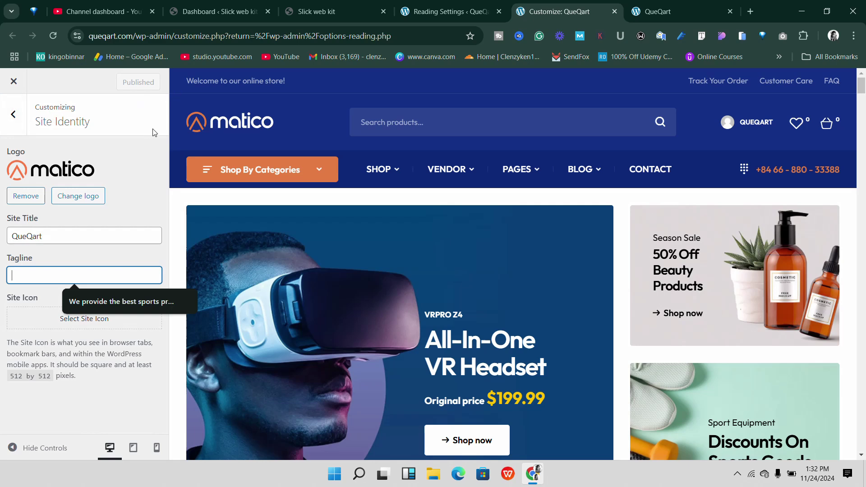
left_click(14, 127)
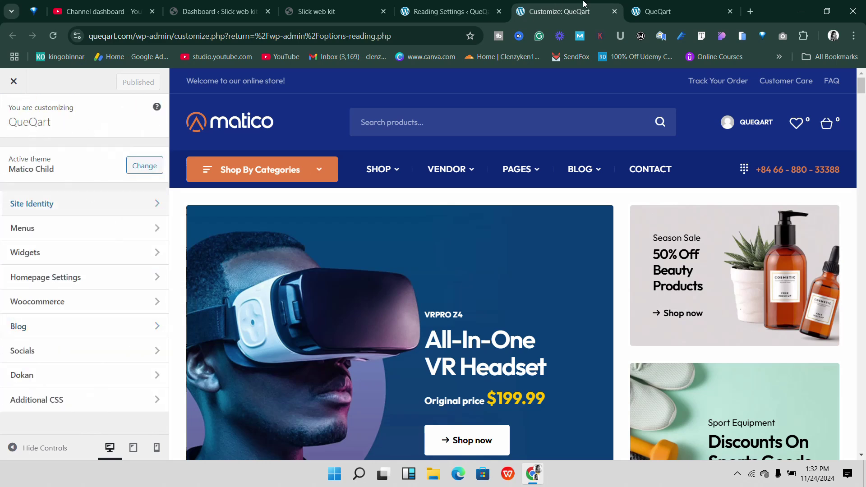
- Go back to the WordPress admin tab showing Reading Settings and open the page for adding a new plugin
key("ctrl+shift+Tab")
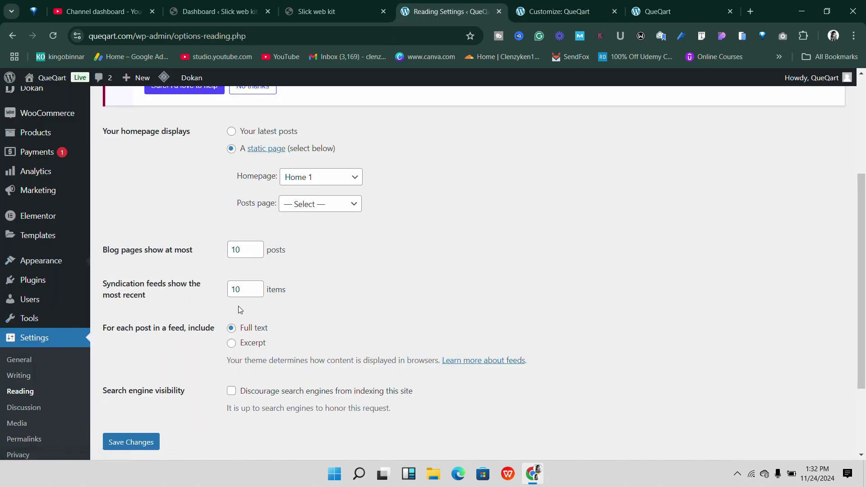
scroll(238, 310, "down", 3)
scroll(75, 365, "up", 10)
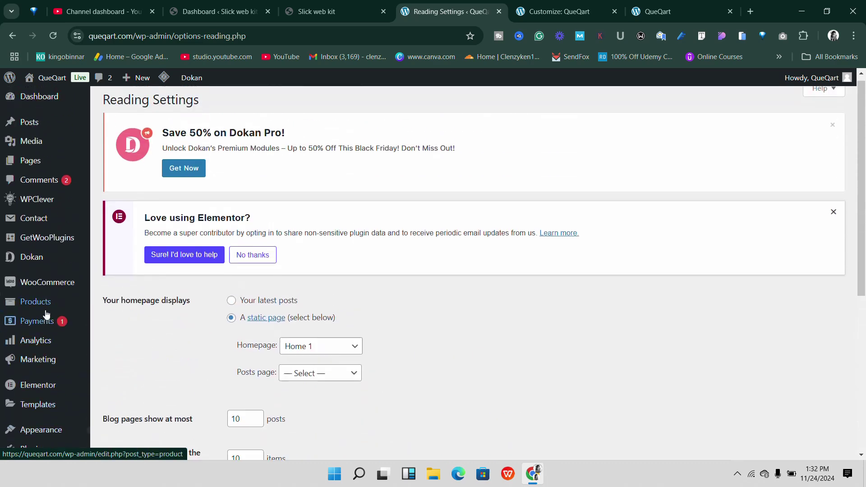
scroll(54, 327, "down", 3)
mouse_move(54, 338)
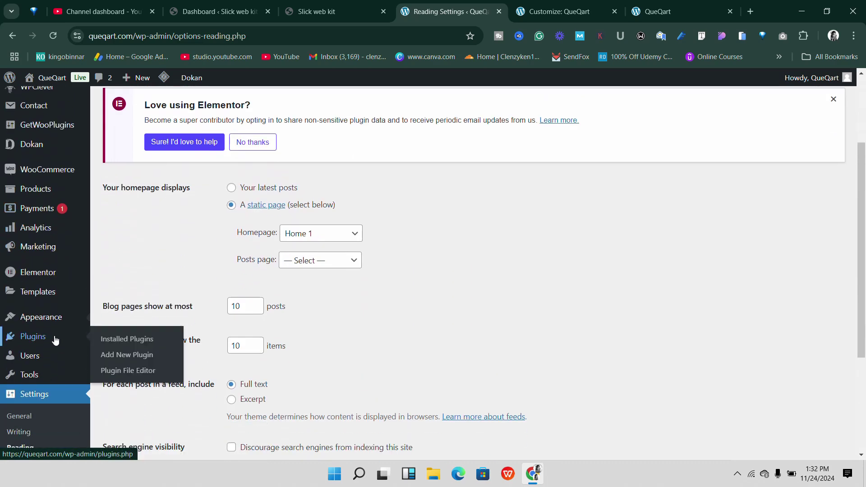
left_click(121, 341)
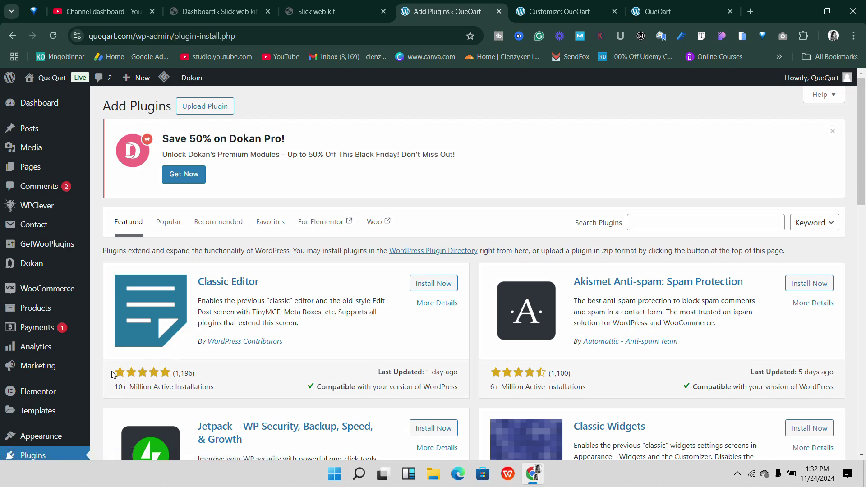
- Search the plugin directory for "all in one seo"
scroll(112, 374, "down", 1)
scroll(111, 374, "down", 1)
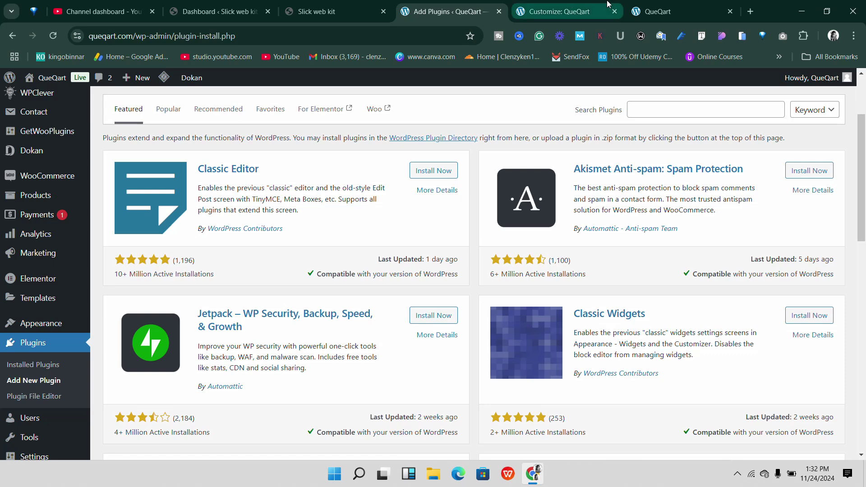
left_click(557, 4)
left_click(411, 14)
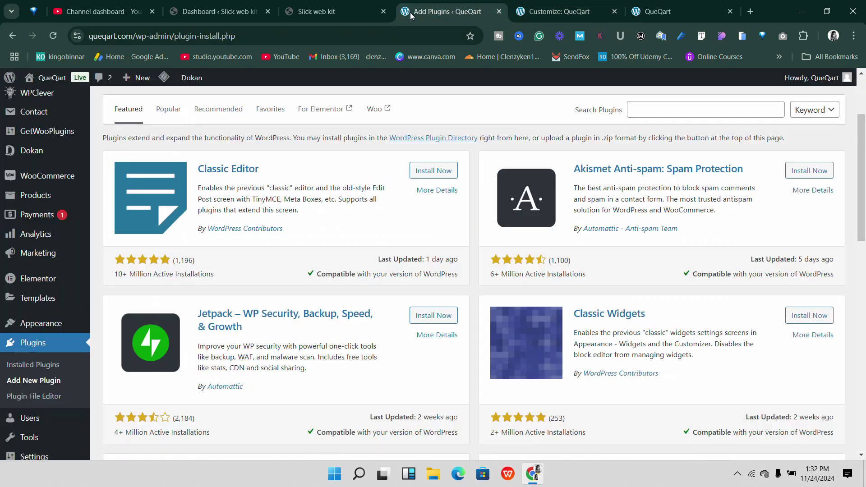
scroll(498, 166, "up", 3)
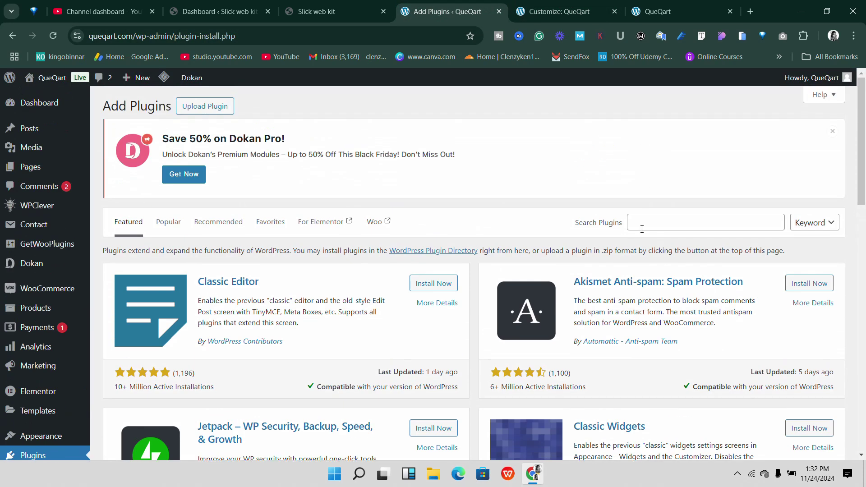
left_click(642, 225)
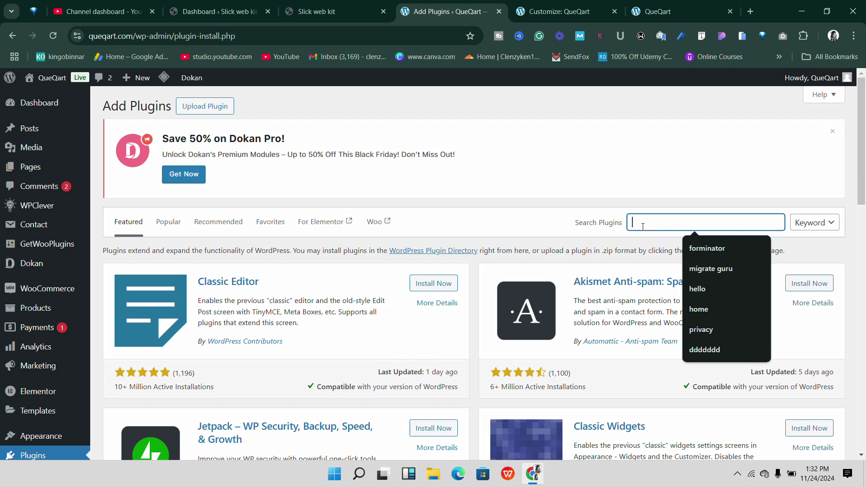
type("all in one seo")
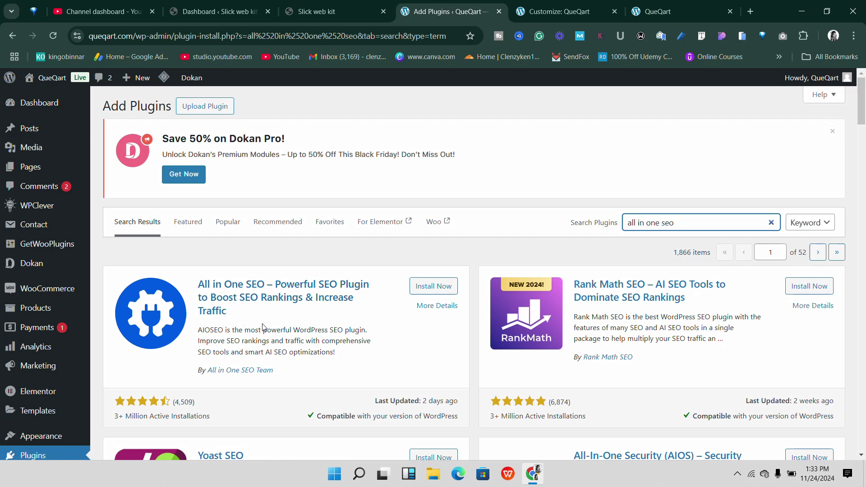
- Install the All in One SEO plugin from the search results and activate it
scroll(306, 317, "down", 1)
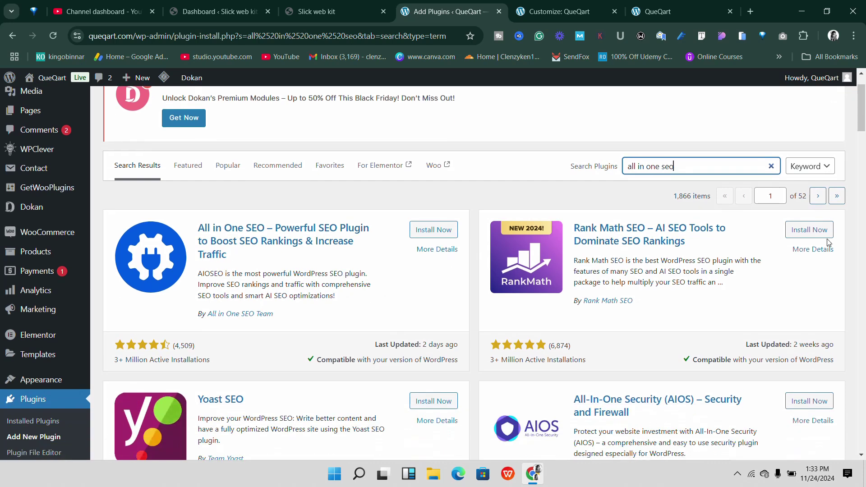
scroll(631, 253, "down", 2)
scroll(321, 289, "up", 3)
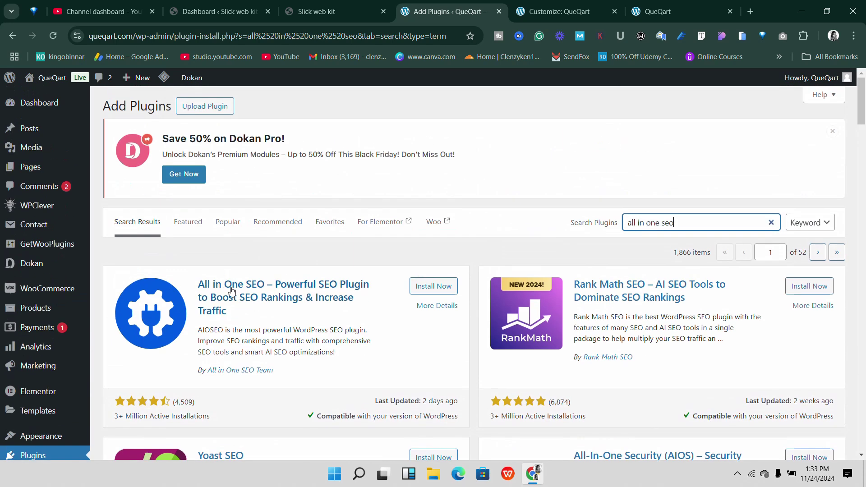
scroll(322, 270, "down", 1)
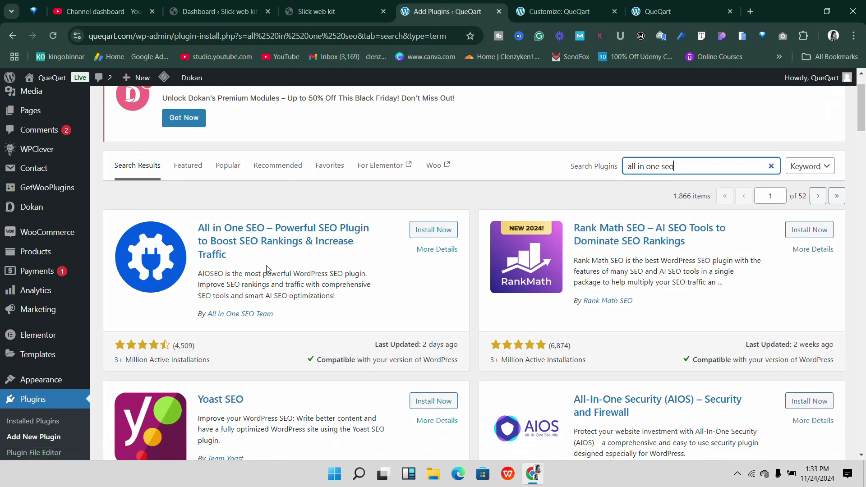
left_click(429, 232)
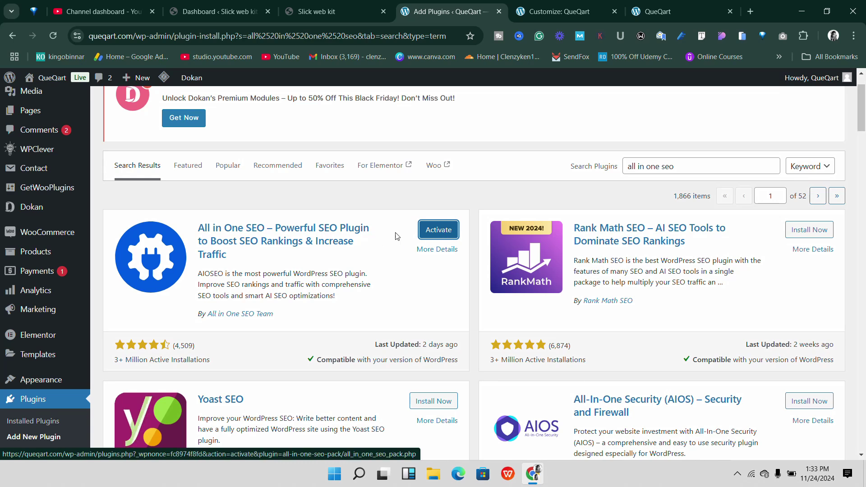
left_click(438, 235)
left_click(738, 475)
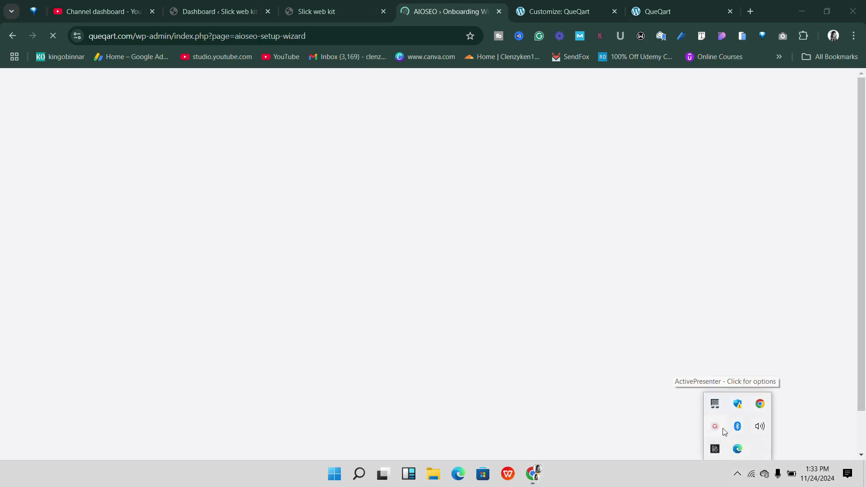
left_click(715, 426)
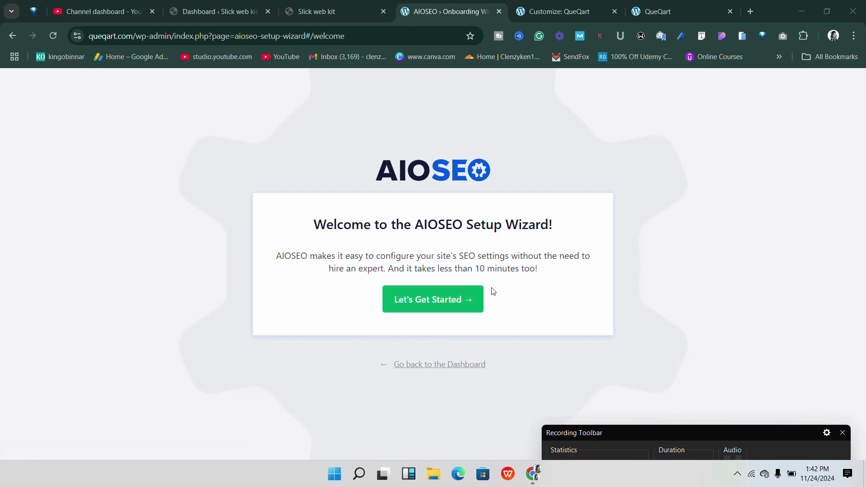
- Start the AIOSEO setup wizard and choose Online Store as the website category
left_click(413, 306)
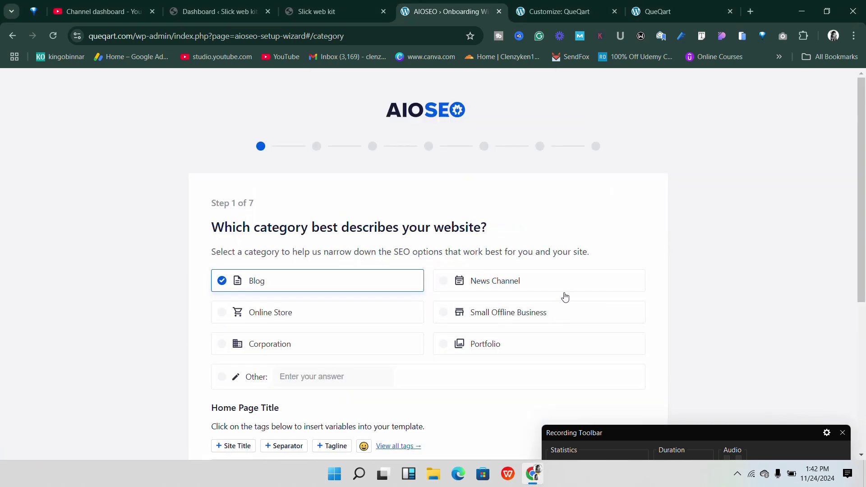
scroll(344, 307, "down", 4)
scroll(419, 296, "up", 3)
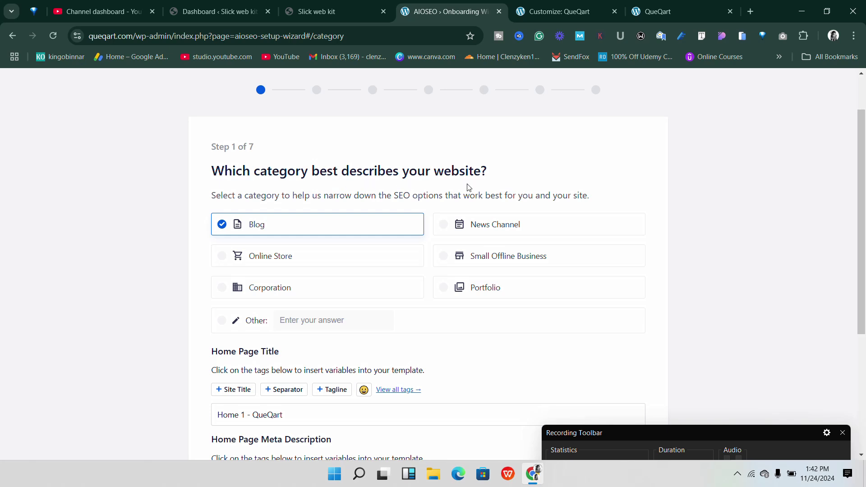
scroll(349, 207, "down", 1)
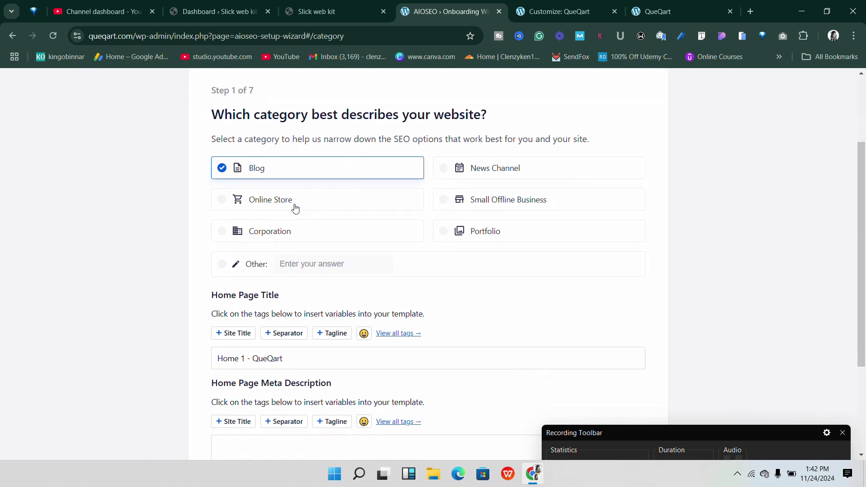
left_click(295, 207)
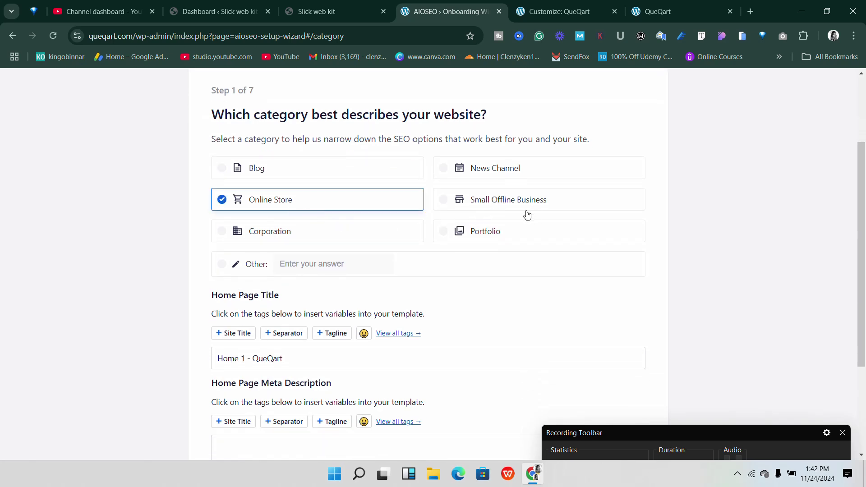
- Remove the "Home 1 -" prefix from the Home Page Title so that it reads only QueQart
scroll(446, 227, "down", 2)
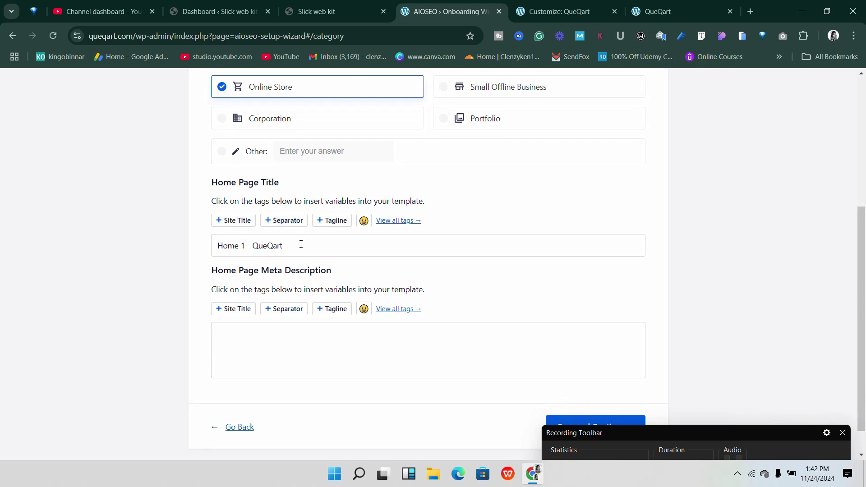
left_click(257, 248)
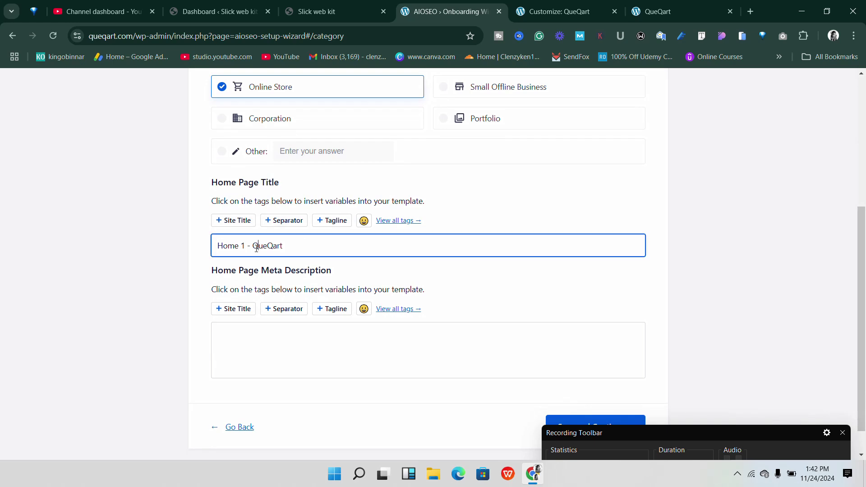
left_click_drag(255, 248, 200, 266)
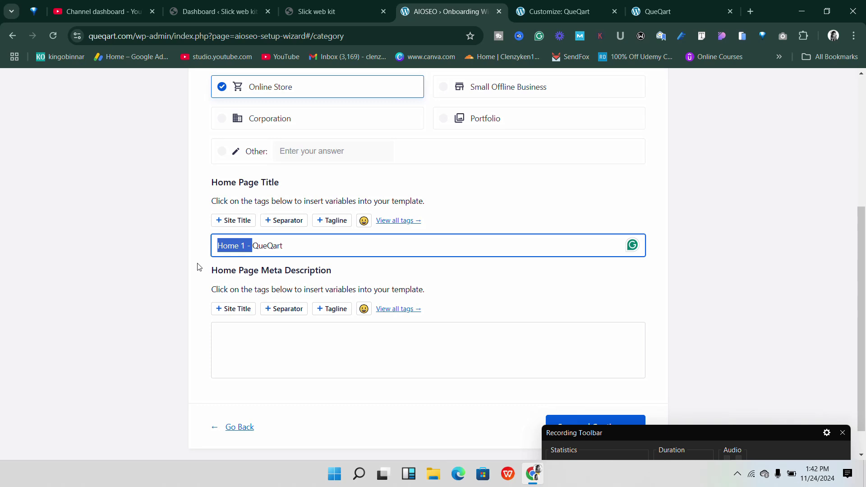
key("BackSpace")
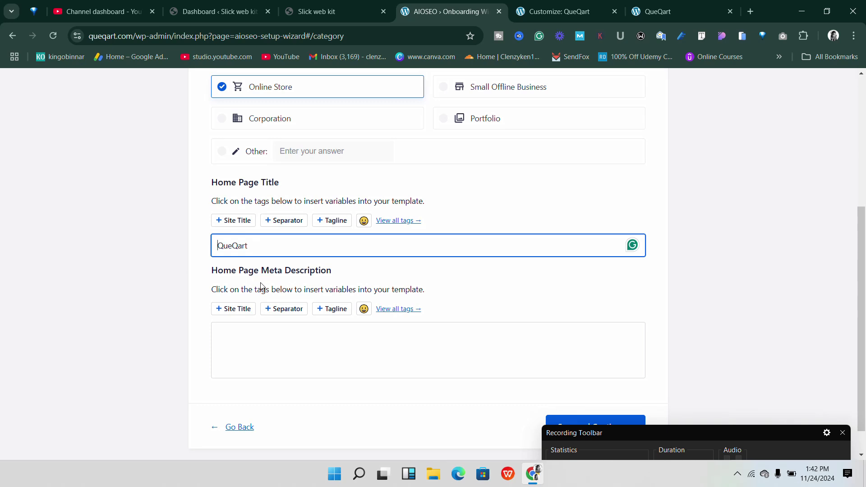
- Enter "Multivendor Ecommerce Website" as the Home Page Meta Description
scroll(289, 311, "down", 1)
left_click(258, 299)
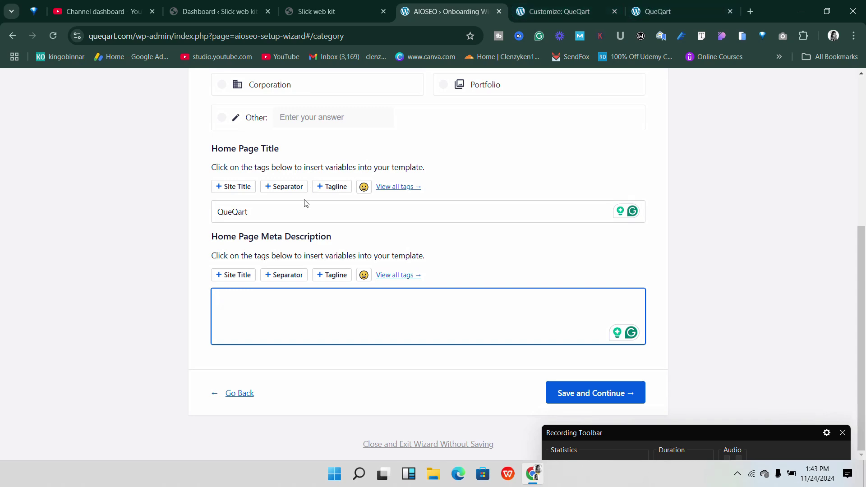
type("ultiv")
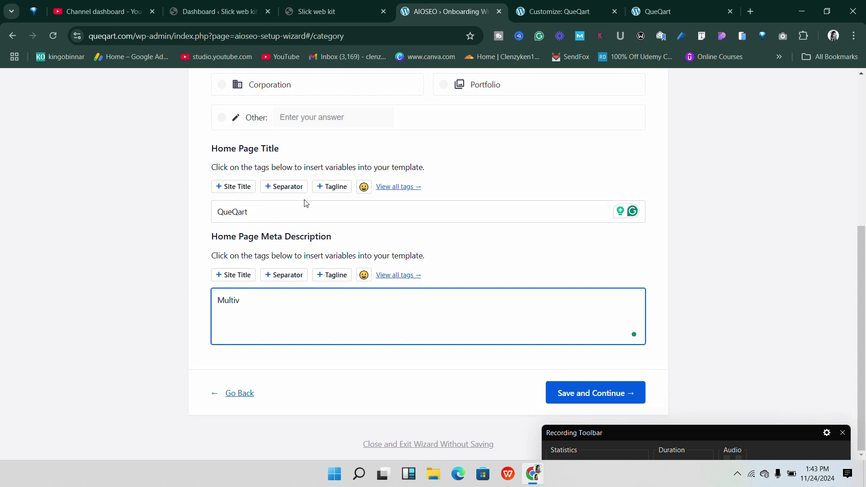
type("end")
type("or Ecommerce W")
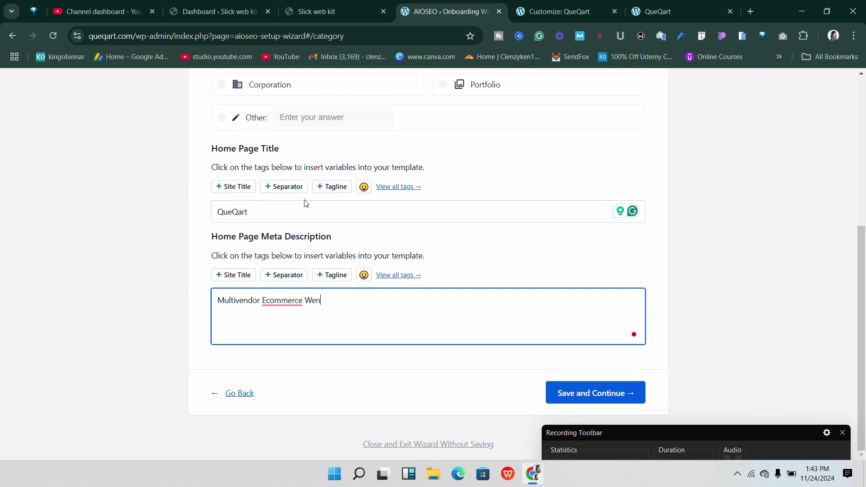
type("ebsite")
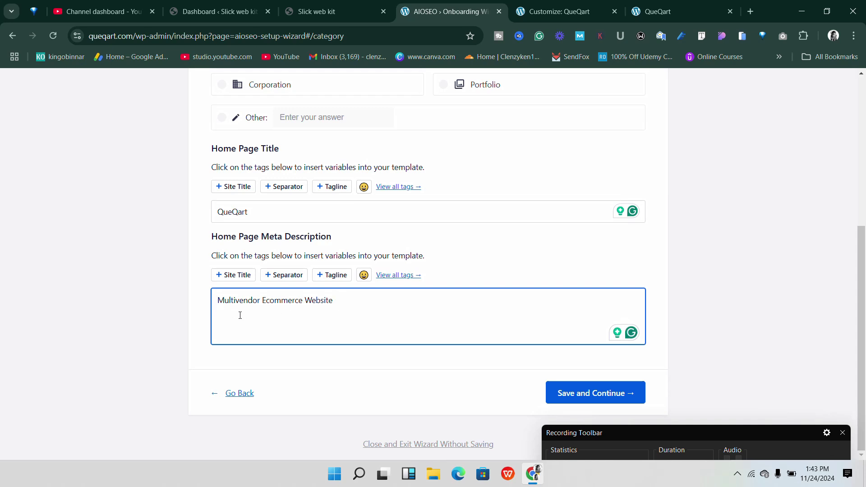
- Add "The Best" at the start of the meta description and correct "Ecommerce" to "E-commerce"
key("Home")
type("The B")
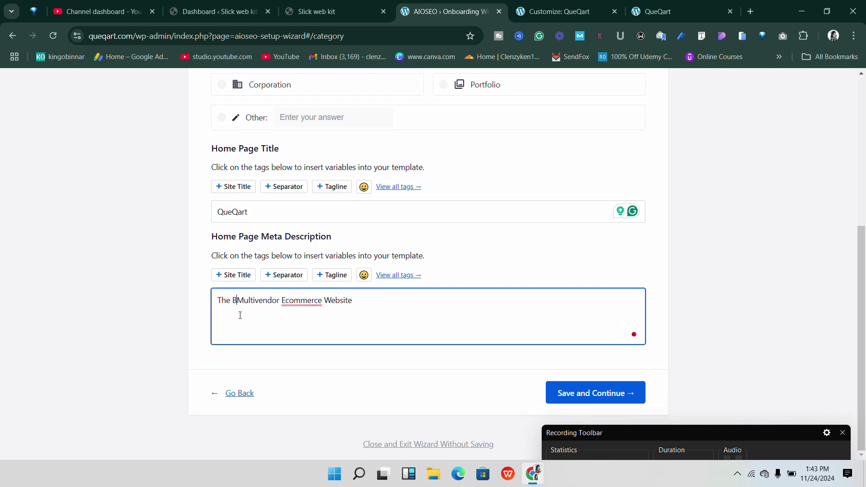
type("est")
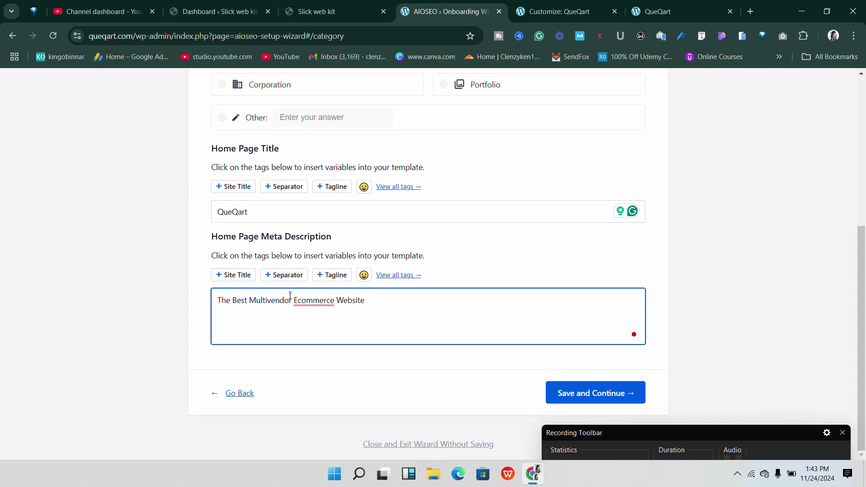
mouse_move(315, 301)
left_click(321, 333)
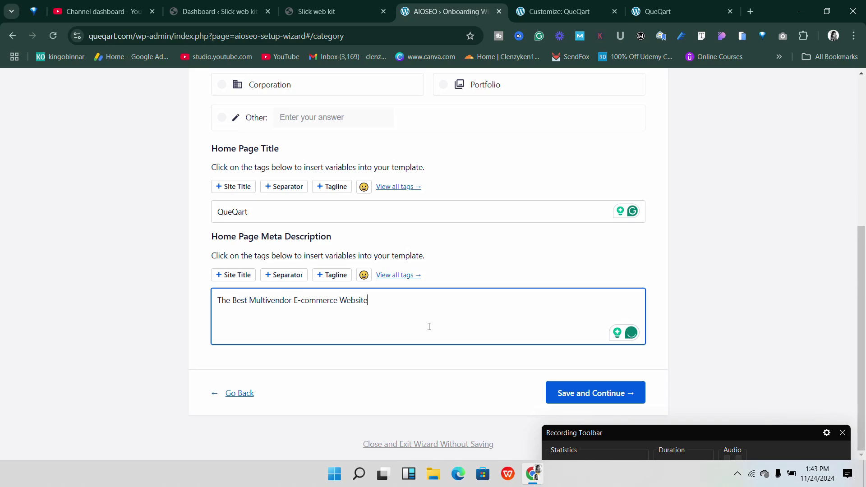
- Check the website category and home page details, and save them to continue to the additional site information
scroll(447, 324, "up", 1)
scroll(433, 341, "down", 1)
scroll(453, 334, "up", 4)
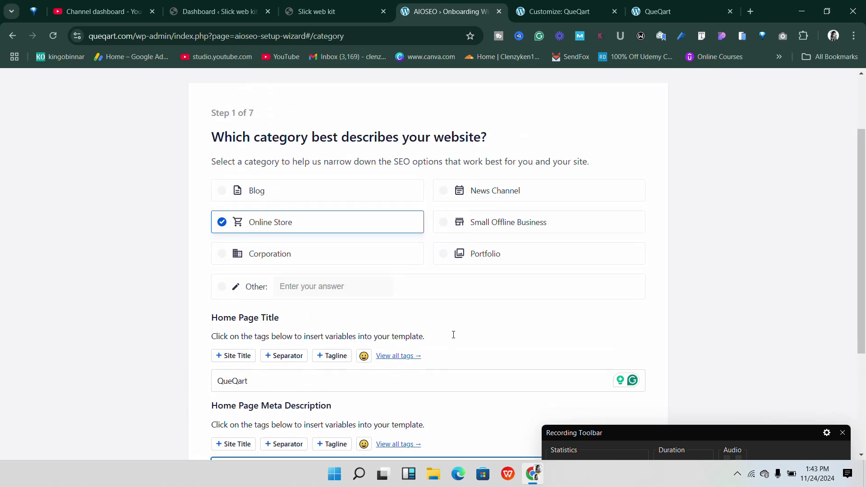
scroll(455, 338, "down", 4)
left_click(581, 392)
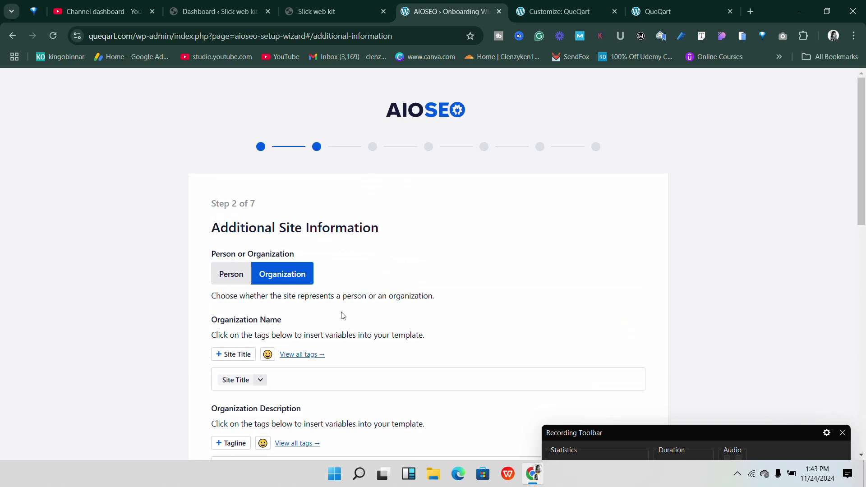
- Set the site to represent a person and choose the existing QueQart admin user as that person
scroll(342, 316, "down", 2)
scroll(273, 304, "up", 2)
left_click(239, 275)
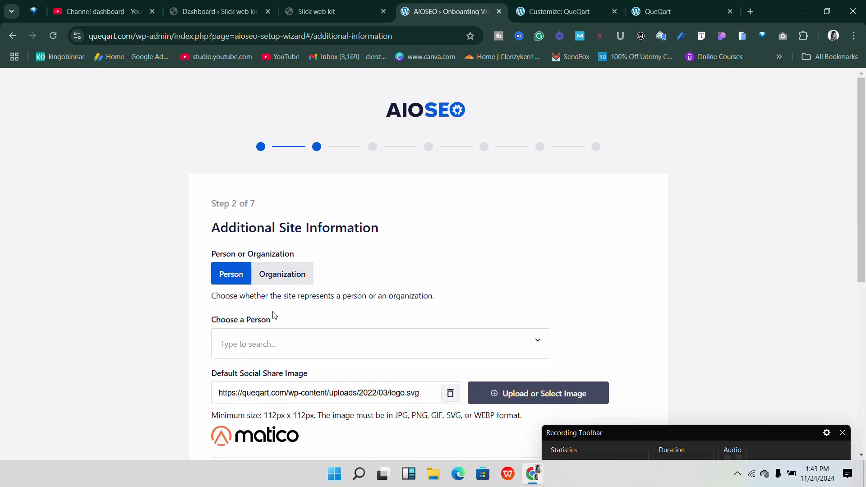
scroll(274, 315, "down", 2)
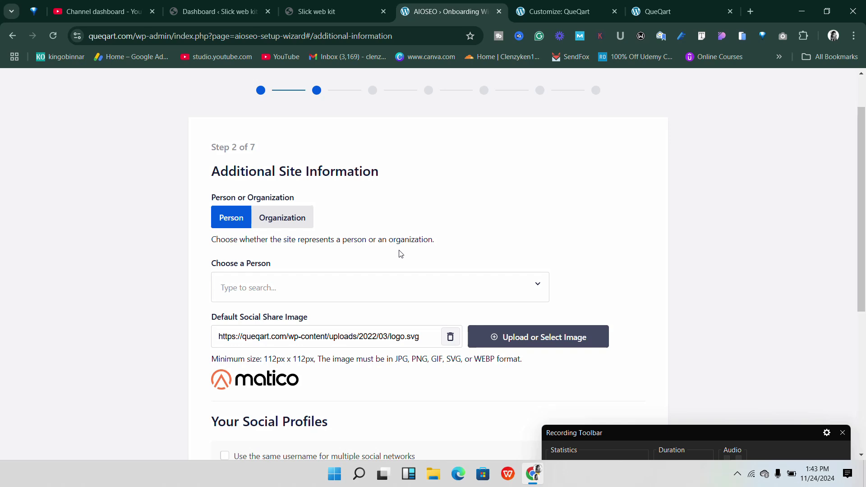
left_click(320, 282)
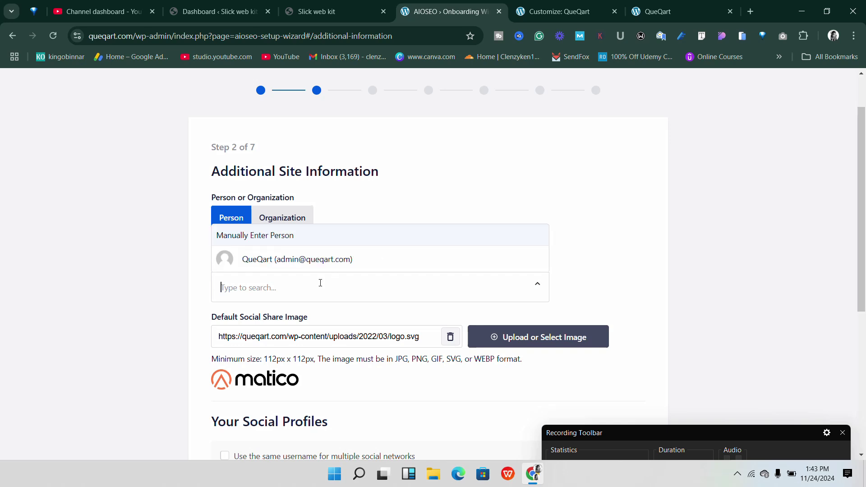
left_click(299, 259)
scroll(297, 293, "down", 2)
scroll(291, 298, "up", 2)
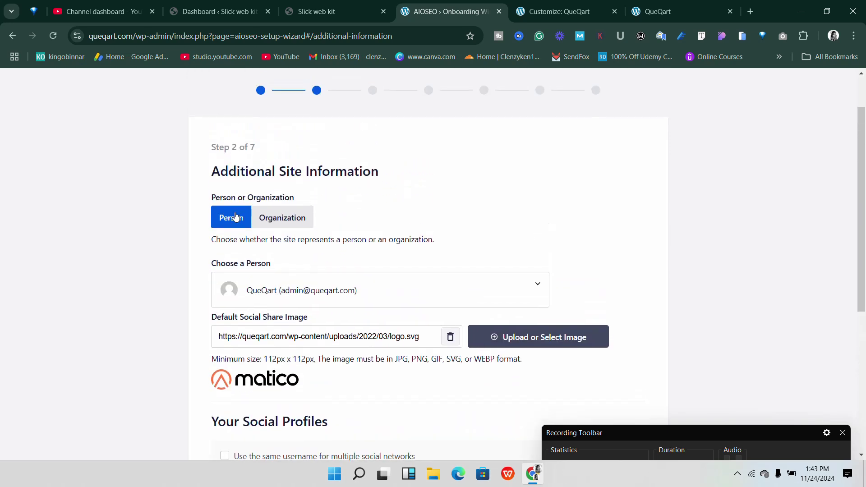
- Compare the default social share image with the logo shown on the live storefront
scroll(320, 299, "down", 2)
scroll(320, 298, "down", 1)
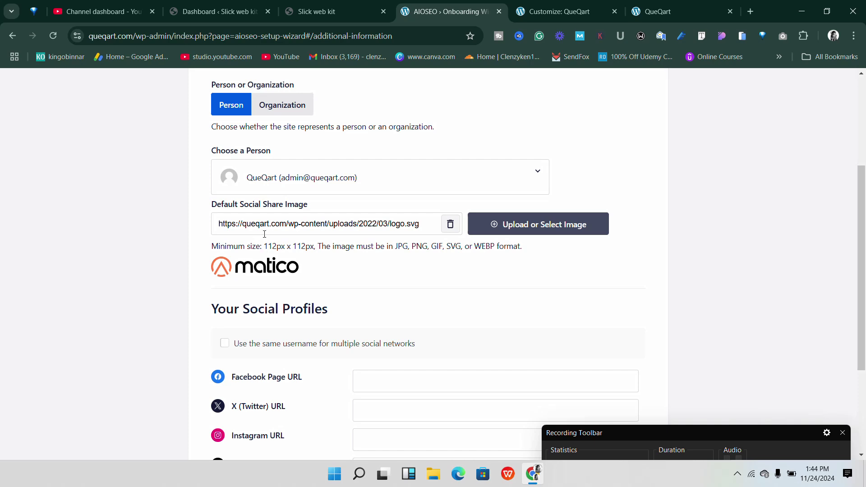
left_click(676, 11)
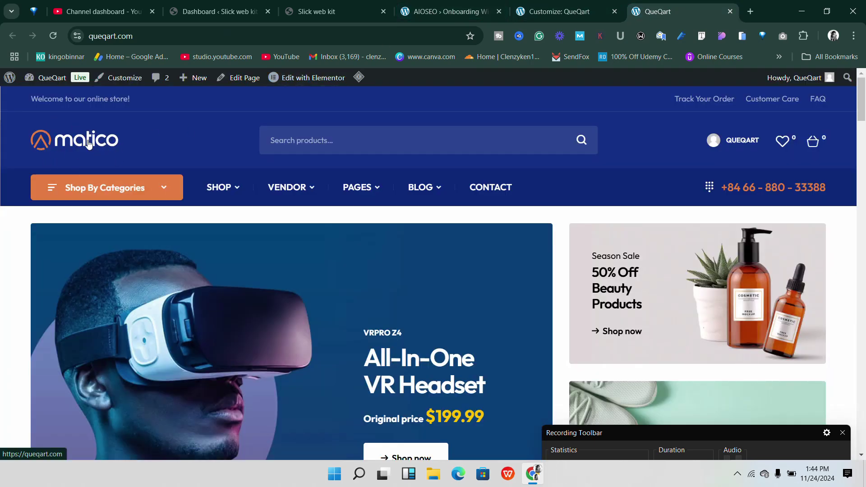
left_click(450, 9)
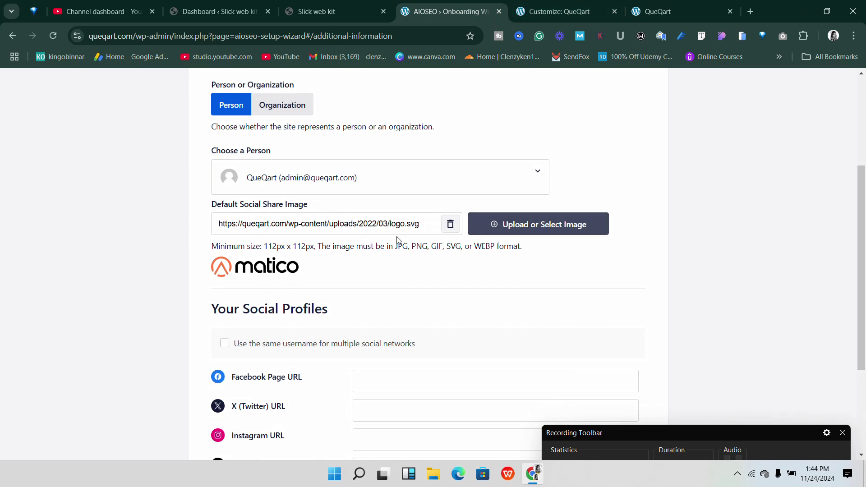
scroll(302, 290, "down", 2)
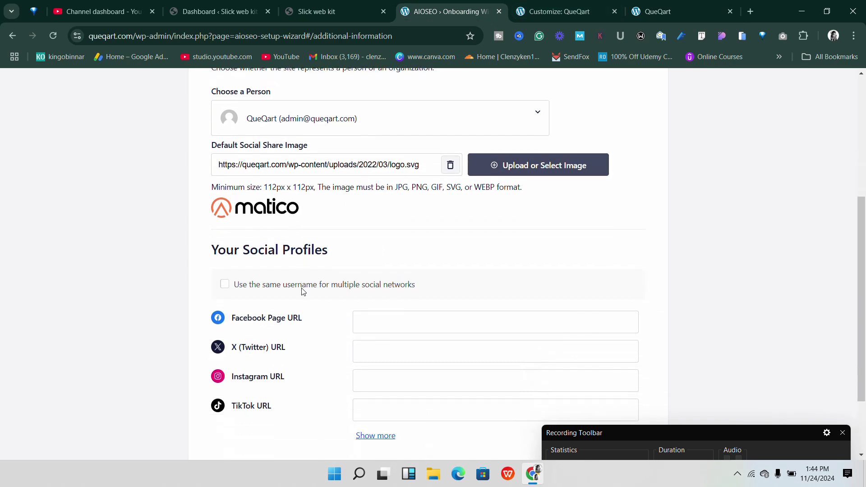
scroll(323, 263, "down", 1)
scroll(301, 262, "up", 1)
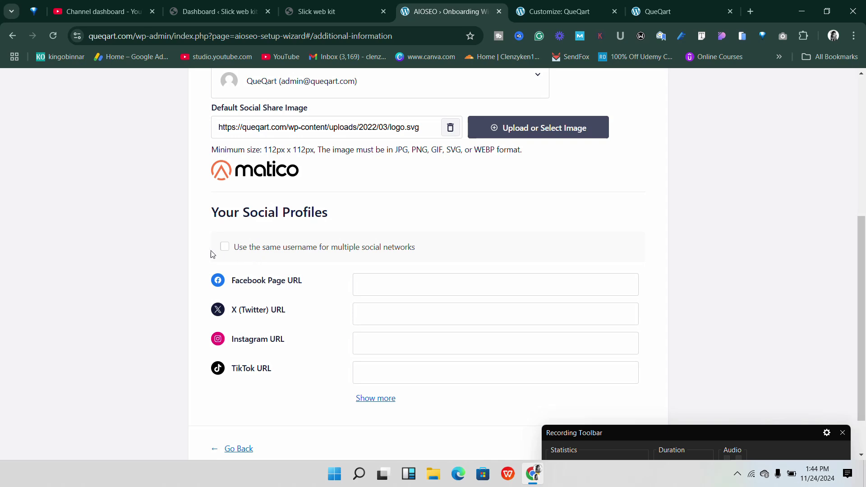
left_click(226, 248)
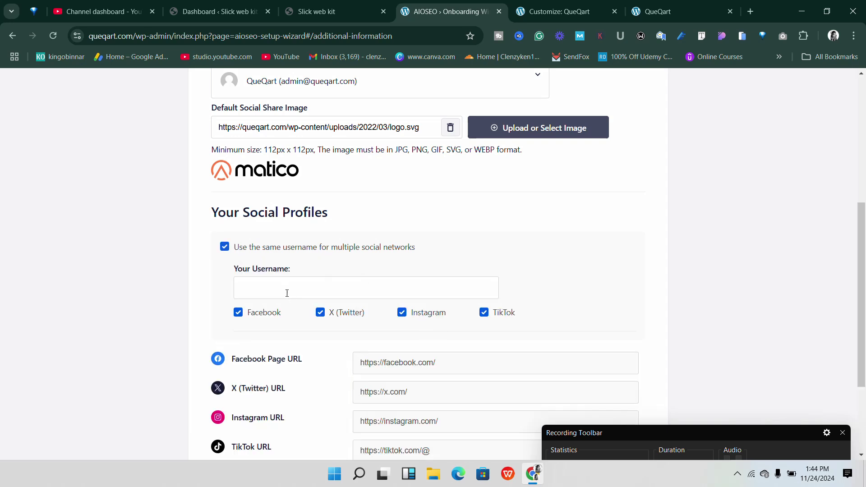
left_click(225, 247)
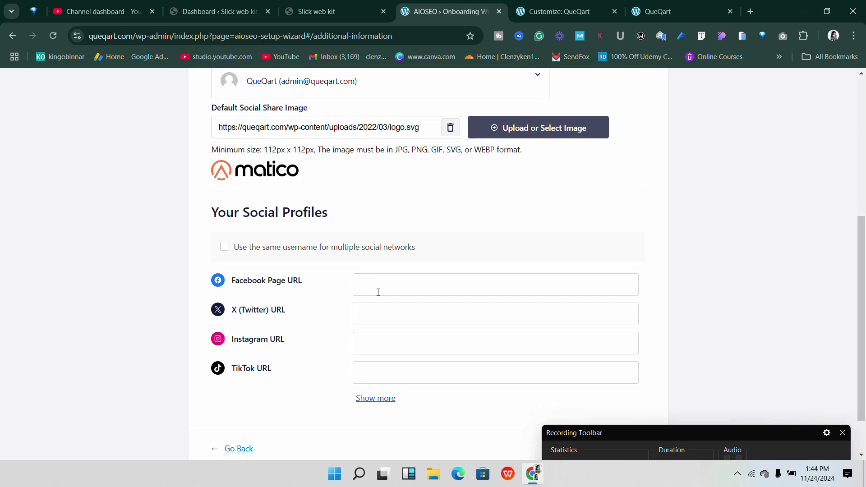
- Save the additional site information with the social profile URLs left empty and continue to the SEO features
scroll(378, 338, "down", 1)
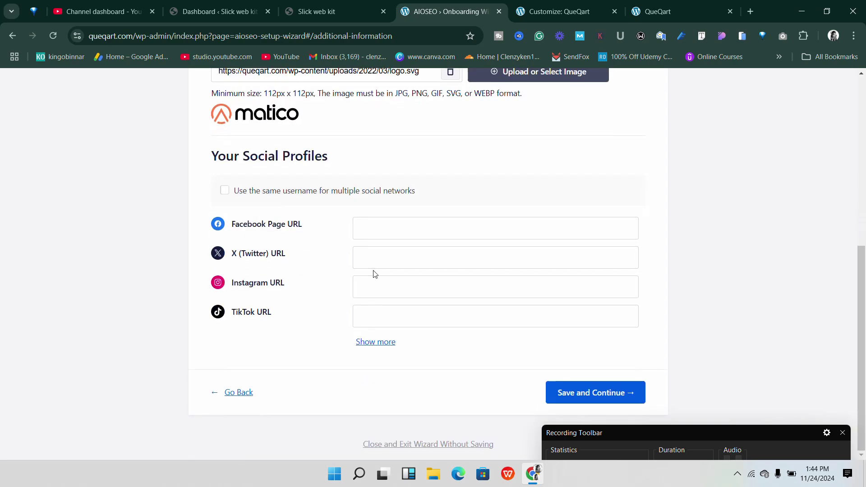
scroll(423, 229, "up", 7)
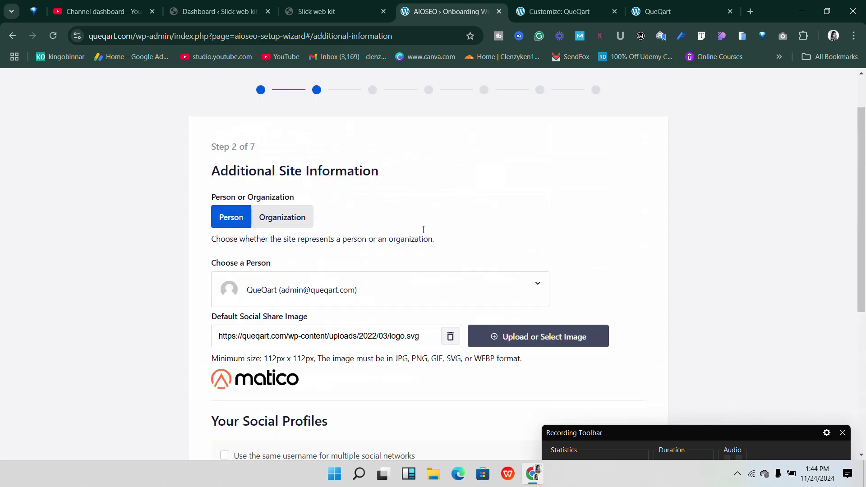
scroll(421, 231, "down", 6)
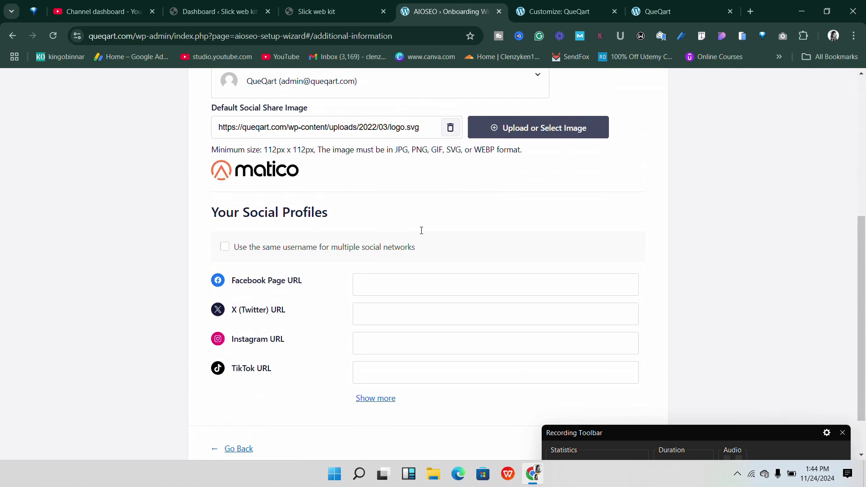
scroll(422, 233, "down", 1)
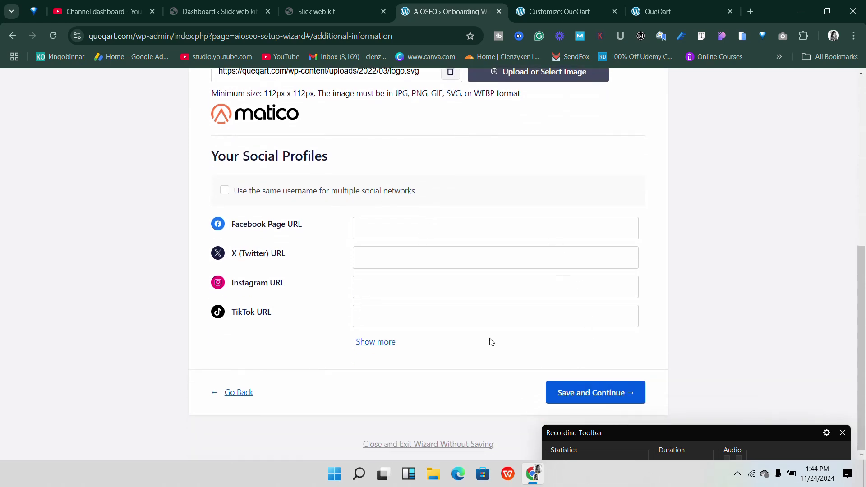
left_click(567, 385)
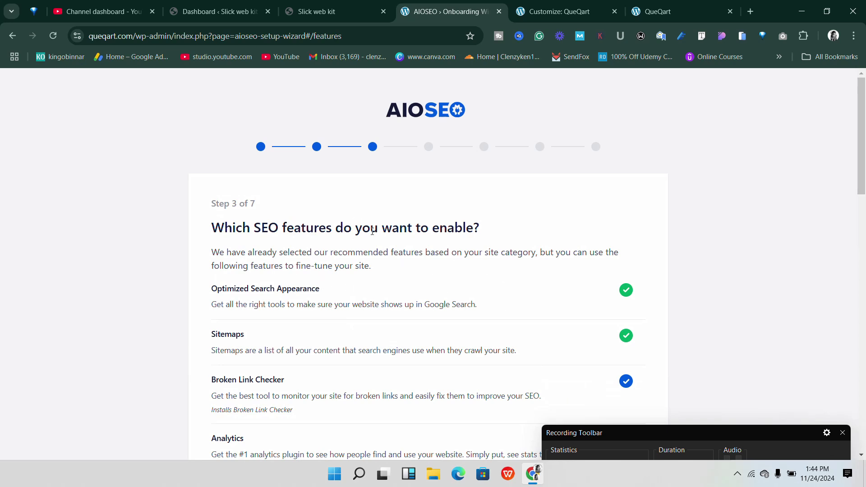
- Review the list of SEO features, keep the recommended selection and save it to continue
scroll(264, 273, "down", 2)
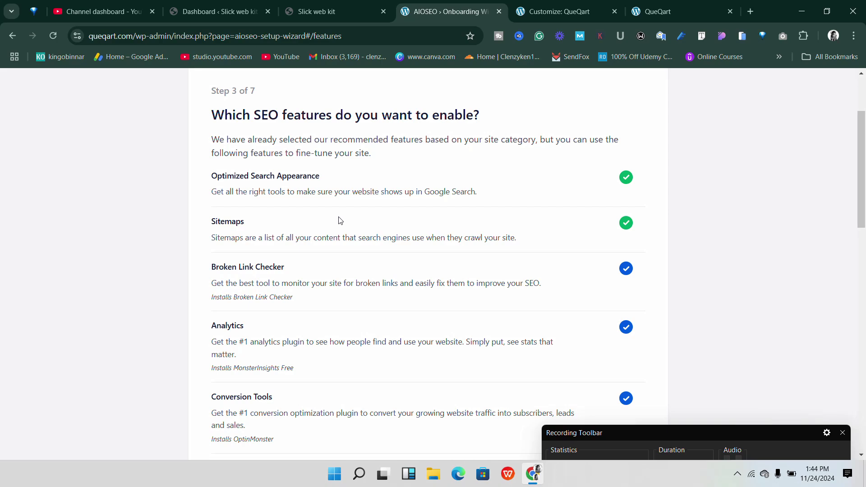
scroll(353, 237, "down", 11)
scroll(432, 243, "up", 5)
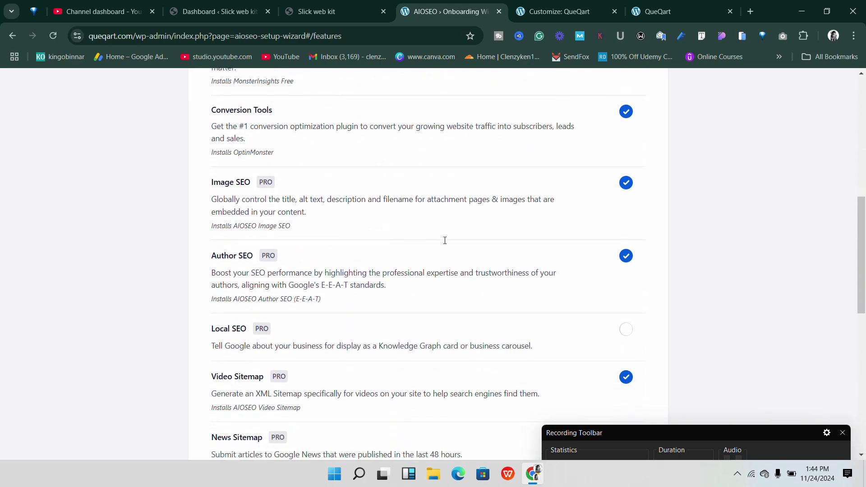
scroll(444, 241, "down", 10)
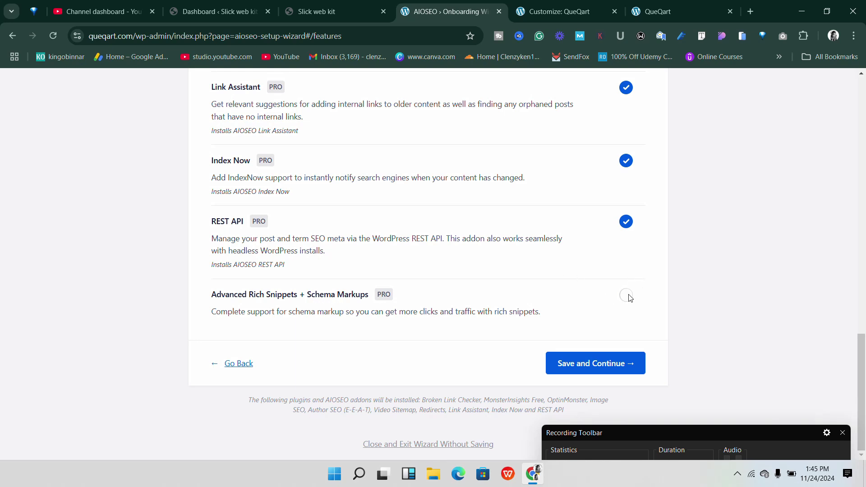
scroll(547, 293, "up", 20)
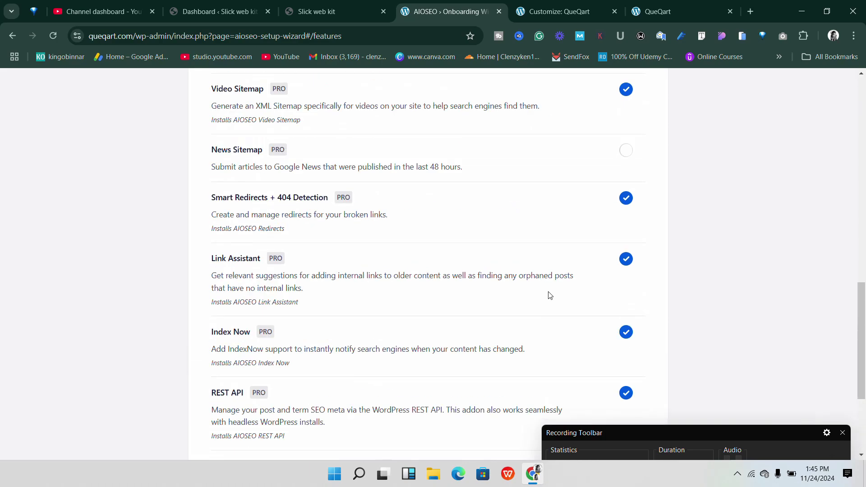
scroll(547, 278, "down", 20)
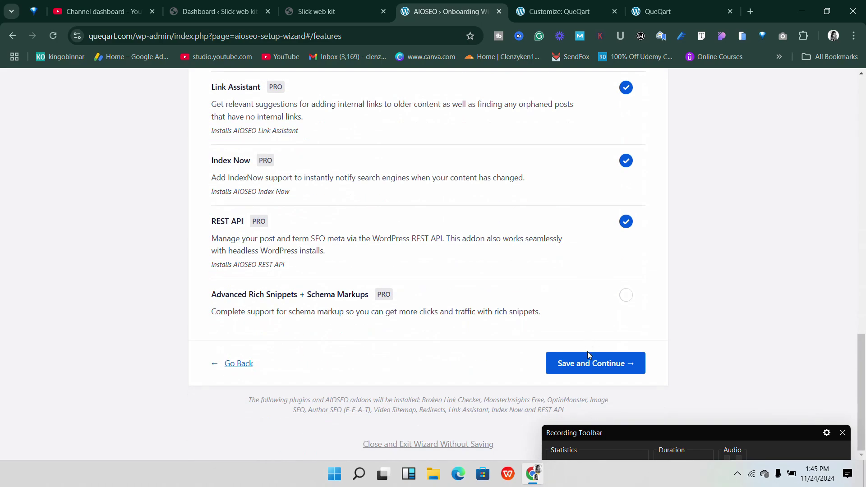
left_click(587, 354)
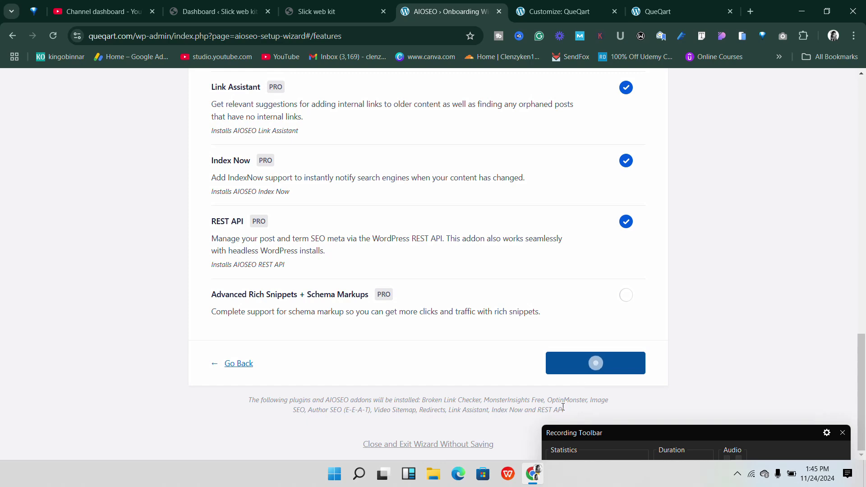
scroll(550, 396, "up", 12)
scroll(550, 396, "down", 10)
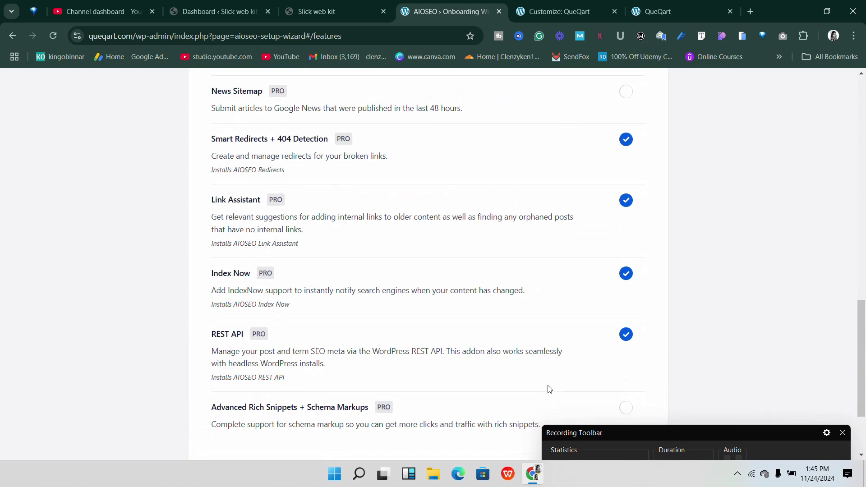
scroll(549, 388, "down", 3)
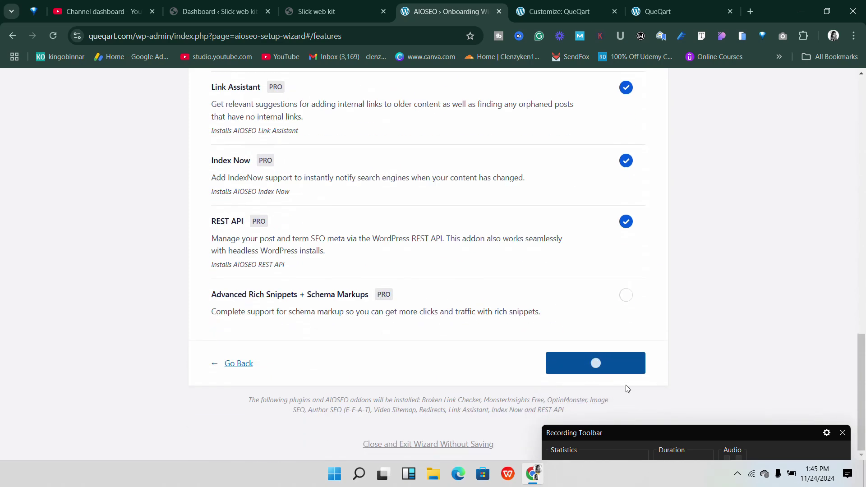
left_click_drag(685, 431, 691, 409)
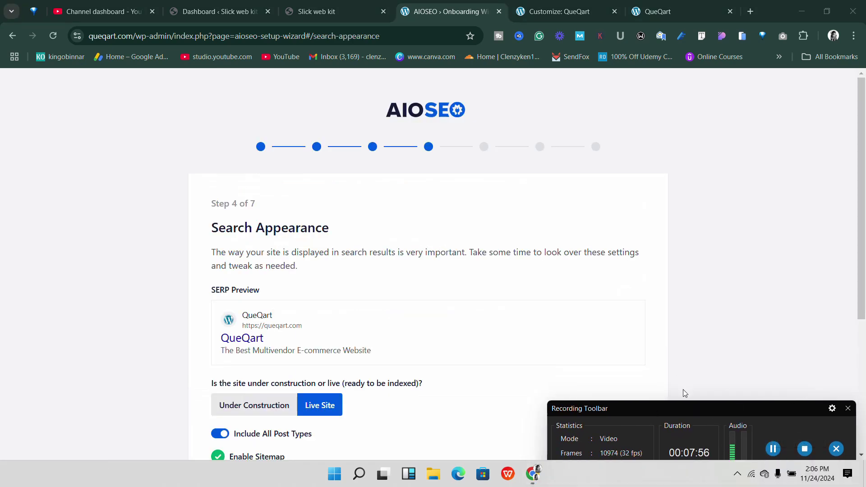
left_click_drag(686, 407, 690, 426)
scroll(358, 245, "down", 1)
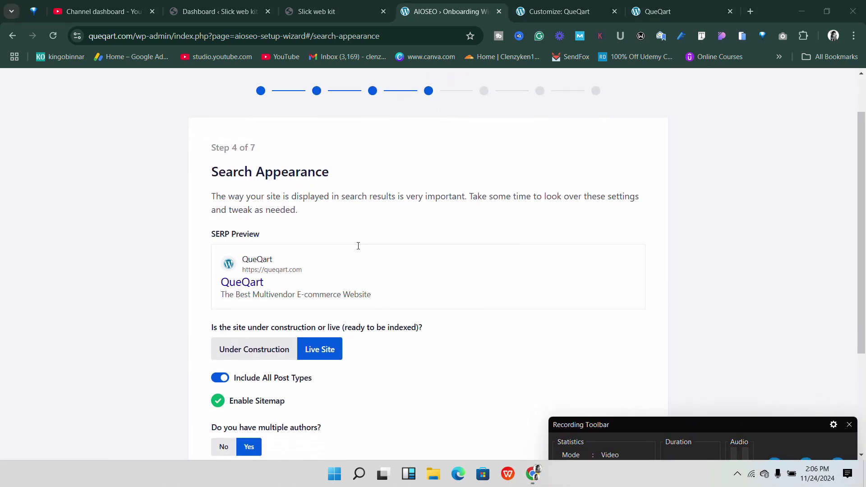
- Review the Search Appearance settings, keep Live Site, all post types, multiple authors and attachment page redirects enabled, and save to continue
scroll(358, 246, "down", 1)
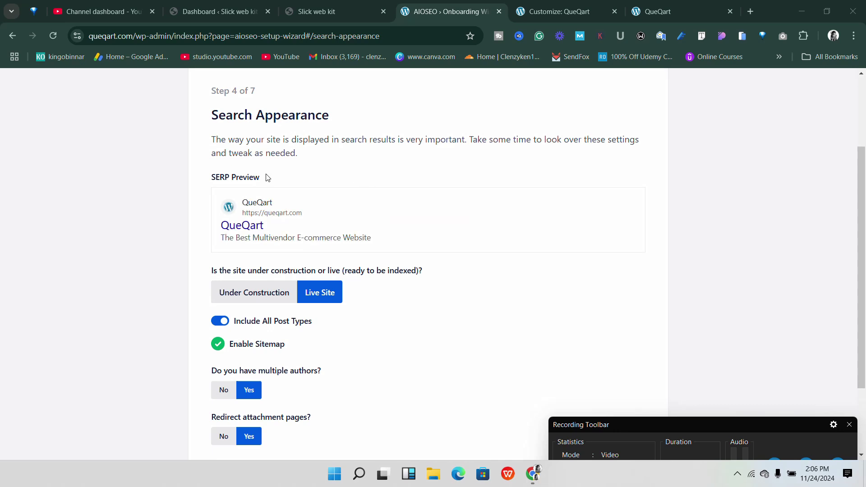
mouse_move(224, 198)
mouse_move(218, 248)
scroll(297, 291, "down", 1)
scroll(302, 245, "down", 1)
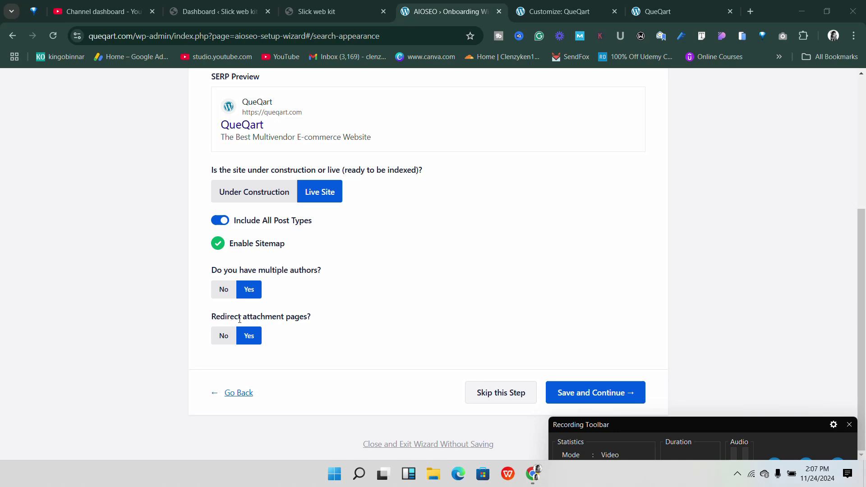
scroll(256, 232, "up", 5)
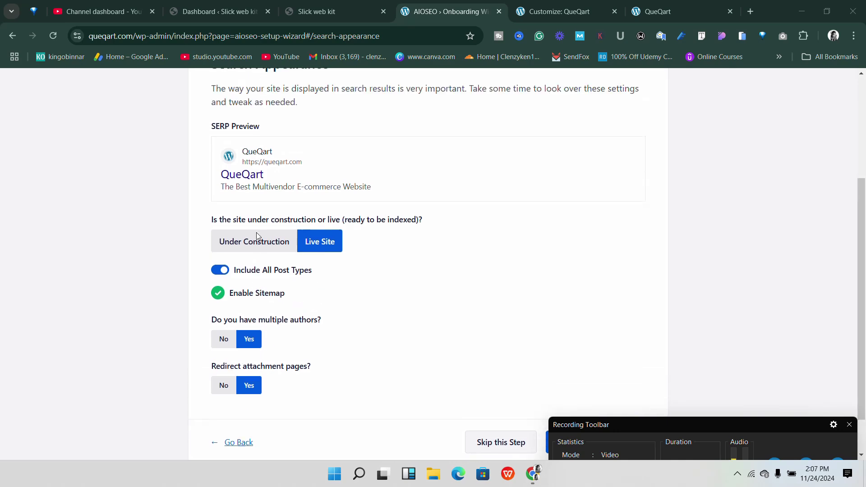
scroll(306, 248, "down", 5)
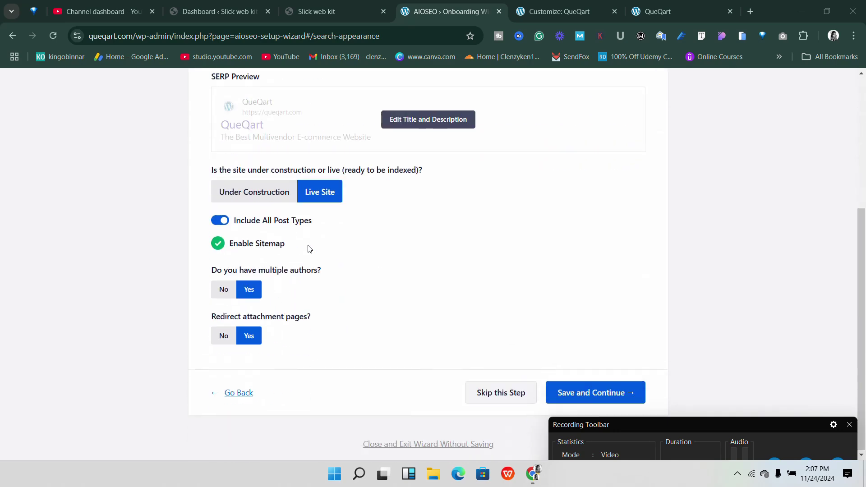
left_click(582, 392)
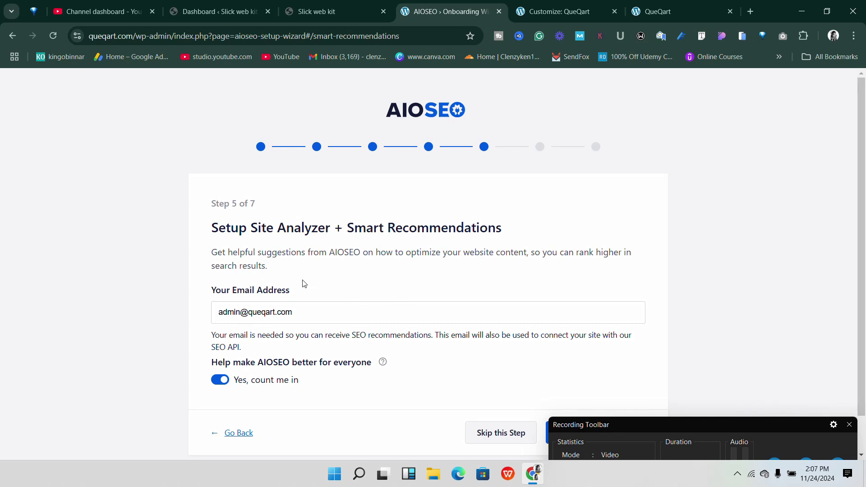
- Toggle the "Yes, count me in" option and save the Site Analyzer and Smart Recommendations settings with the prefilled email
scroll(303, 283, "down", 1)
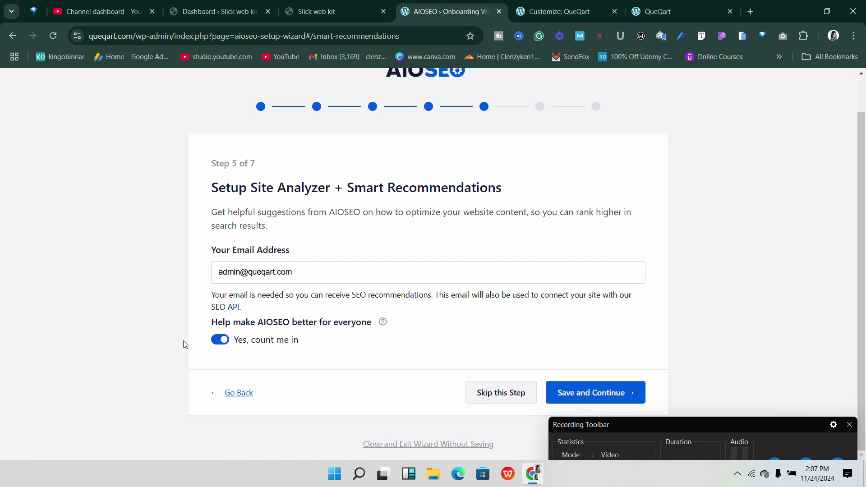
left_click(214, 343)
left_click(555, 395)
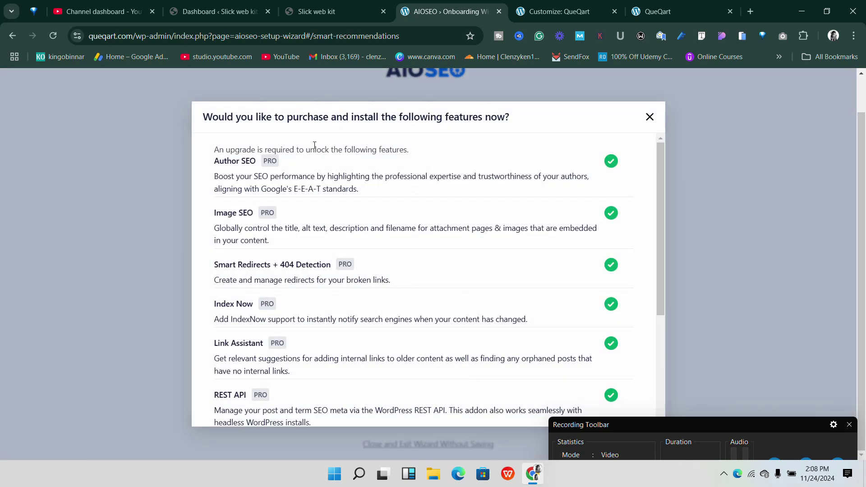
- Review the list of Pro features offered for purchase and postpone buying them to continue the wizard
scroll(428, 181, "down", 4)
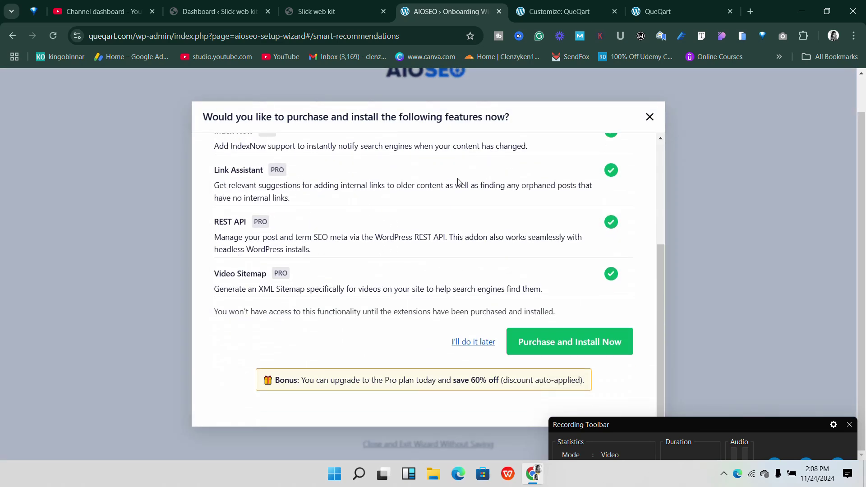
scroll(458, 184, "up", 4)
scroll(451, 189, "down", 3)
scroll(452, 189, "down", 1)
scroll(451, 188, "up", 4)
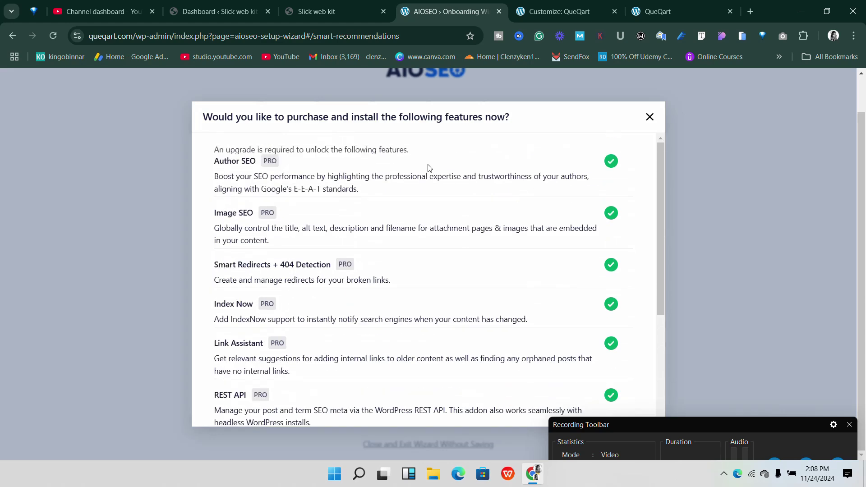
scroll(292, 170, "down", 4)
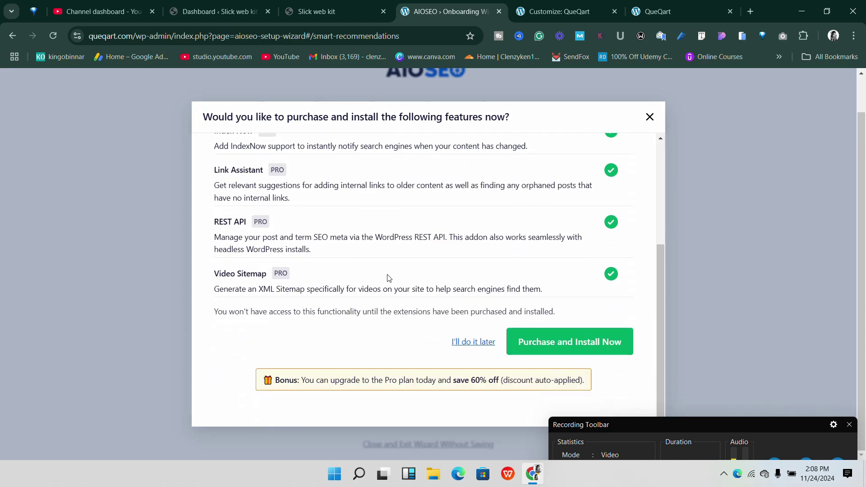
scroll(343, 219, "up", 4)
scroll(420, 202, "down", 4)
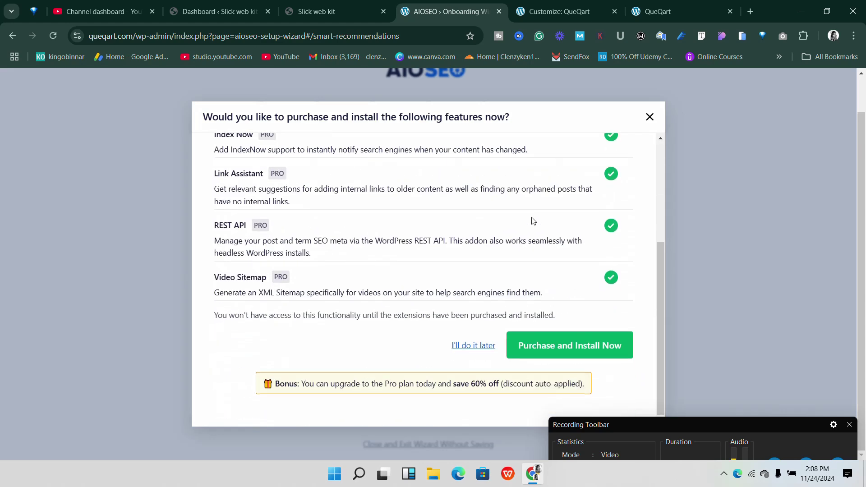
scroll(545, 185, "up", 4)
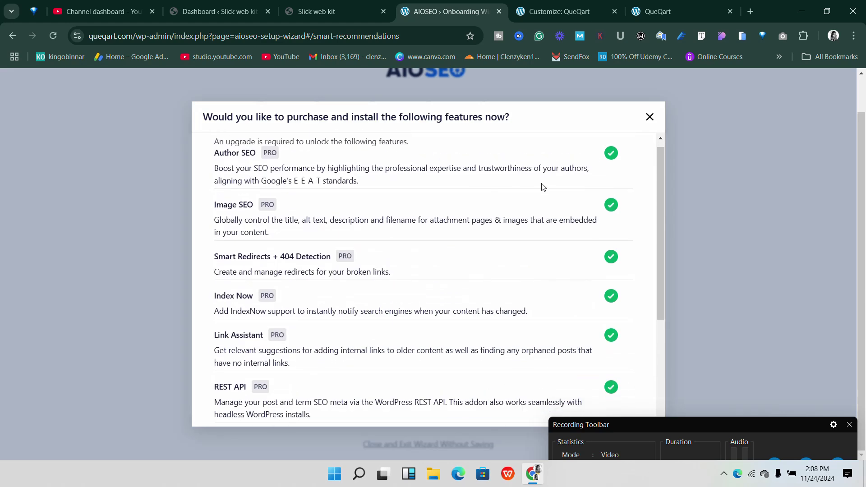
scroll(506, 267, "down", 4)
left_click(471, 342)
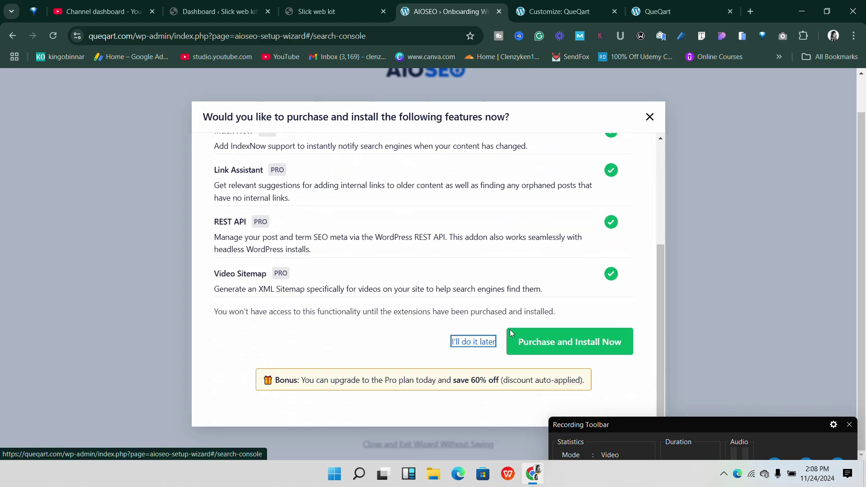
- Read the wizard's Google Search Console connection step and search the web for "search console" in a new tab
scroll(441, 264, "down", 3)
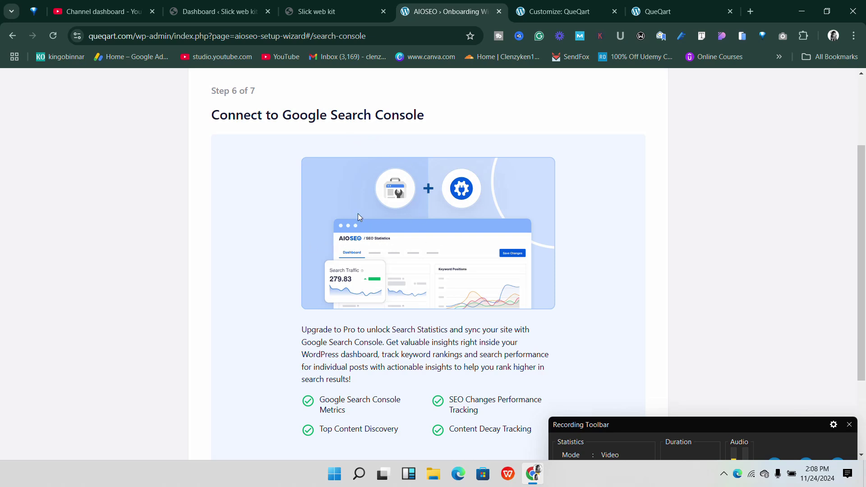
scroll(387, 219, "down", 3)
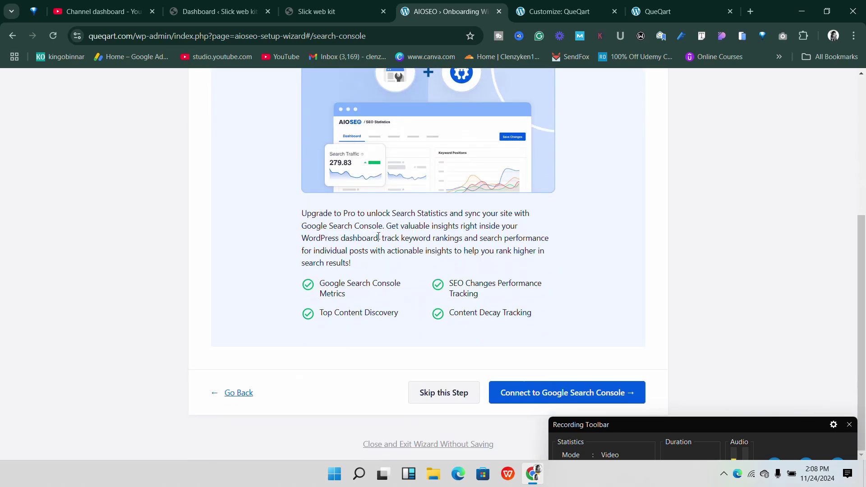
scroll(381, 239, "up", 6)
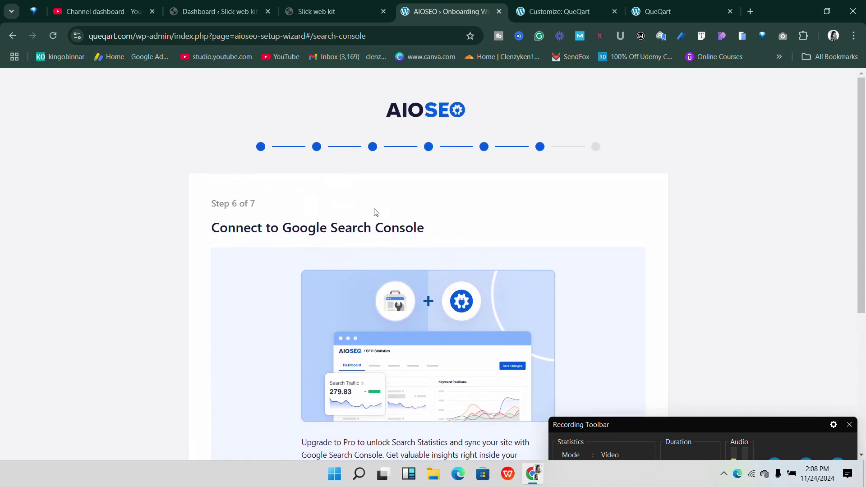
left_click(750, 11)
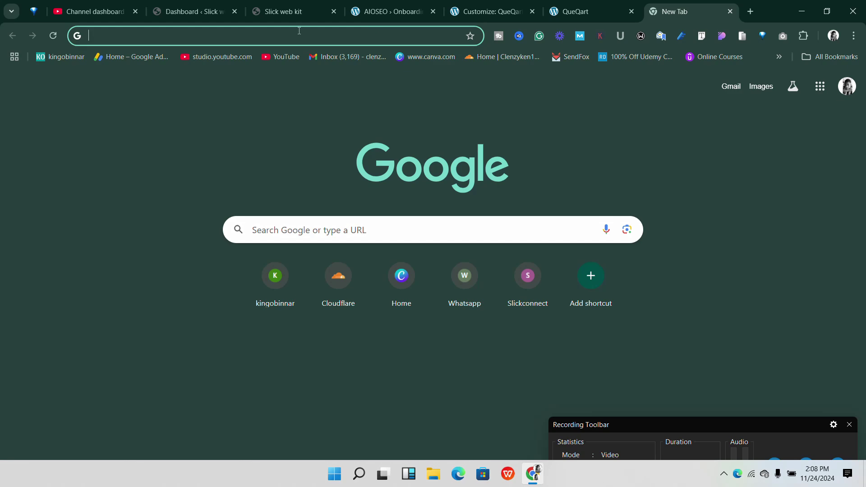
type("searc")
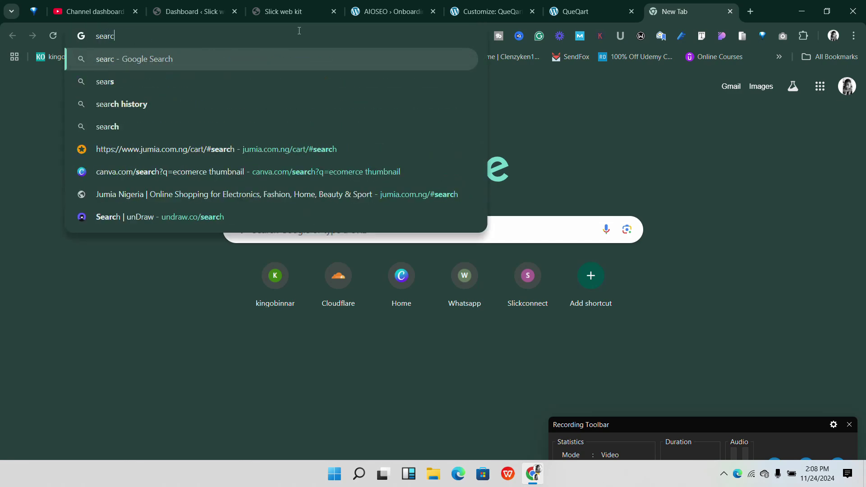
type("h concole")
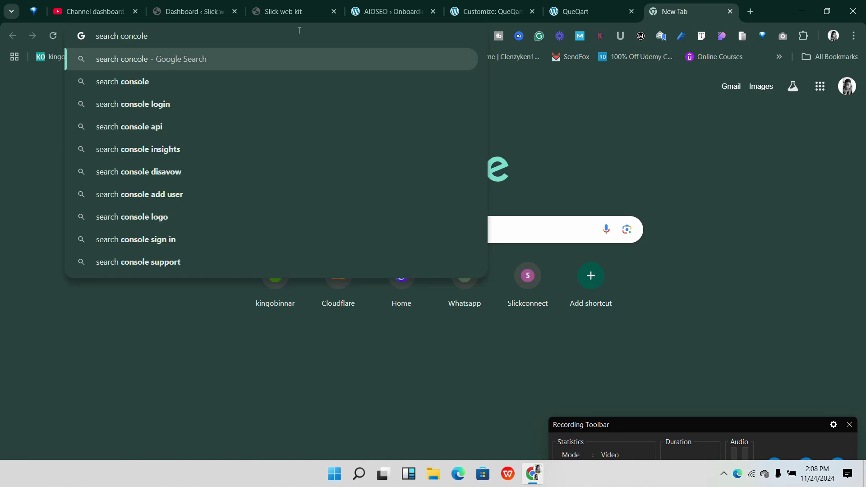
left_click(136, 75)
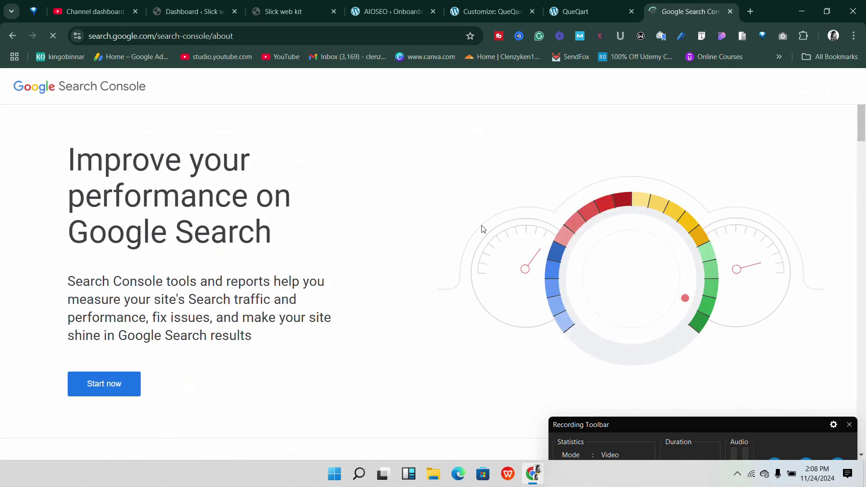
- Start Google Search Console from its introduction page and view the property type selection
scroll(459, 223, "down", 3)
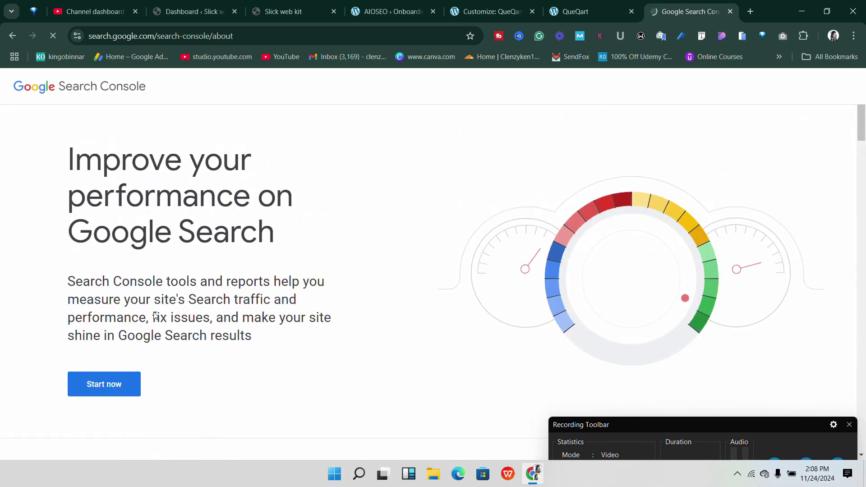
left_click(102, 391)
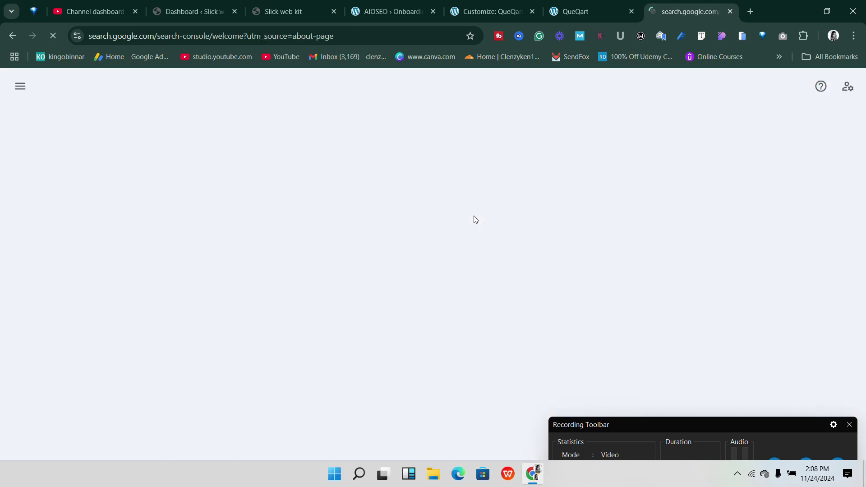
scroll(377, 237, "down", 1)
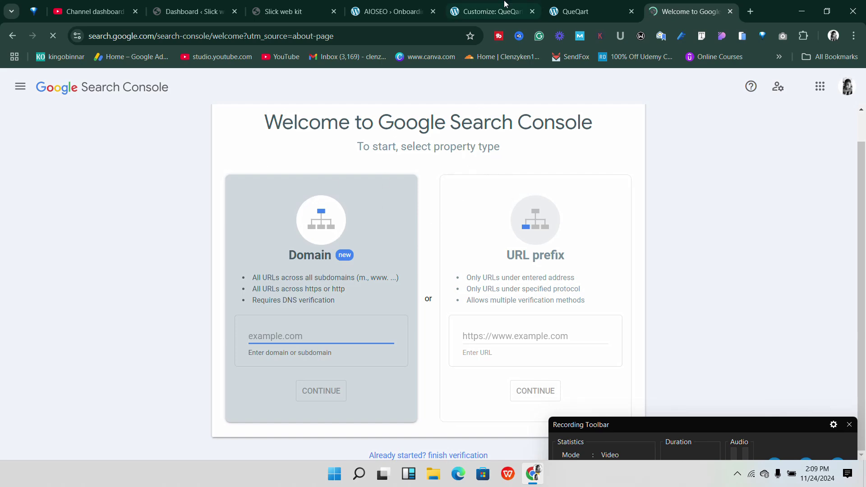
- Place the AIOSEO wizard tab beside the Search Console tab and check the wizard's connection step
left_click(564, 4)
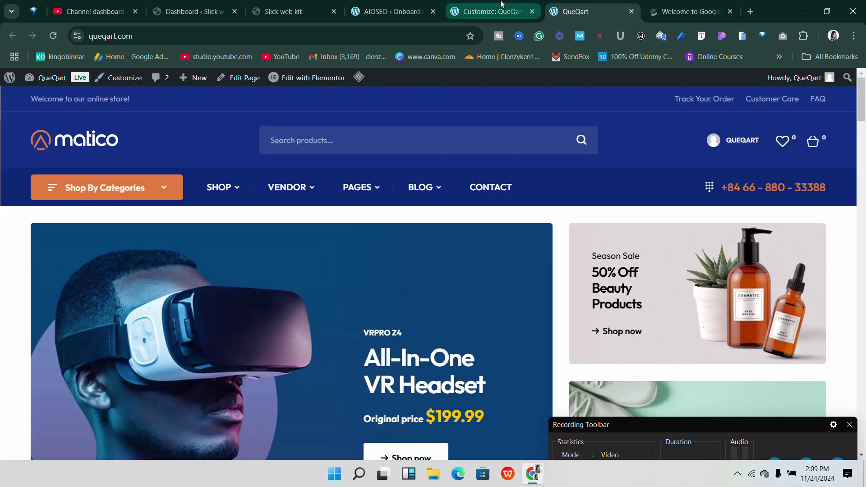
left_click(469, 9)
left_click(413, 5)
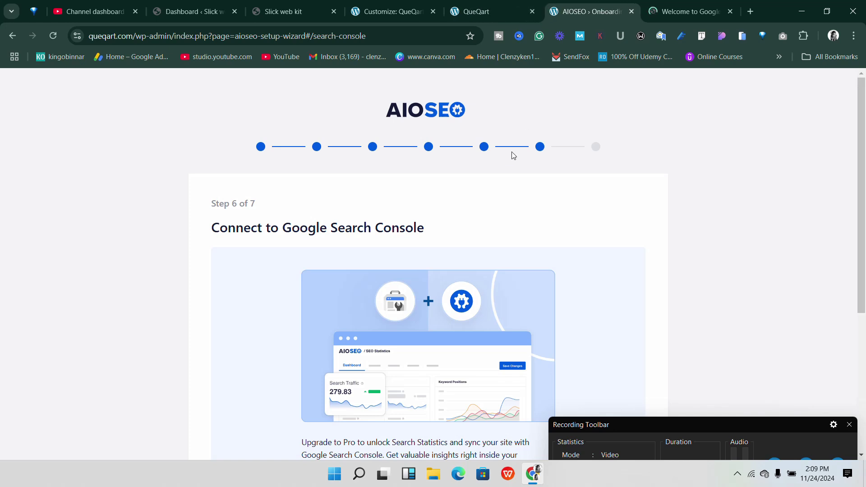
scroll(383, 226, "down", 5)
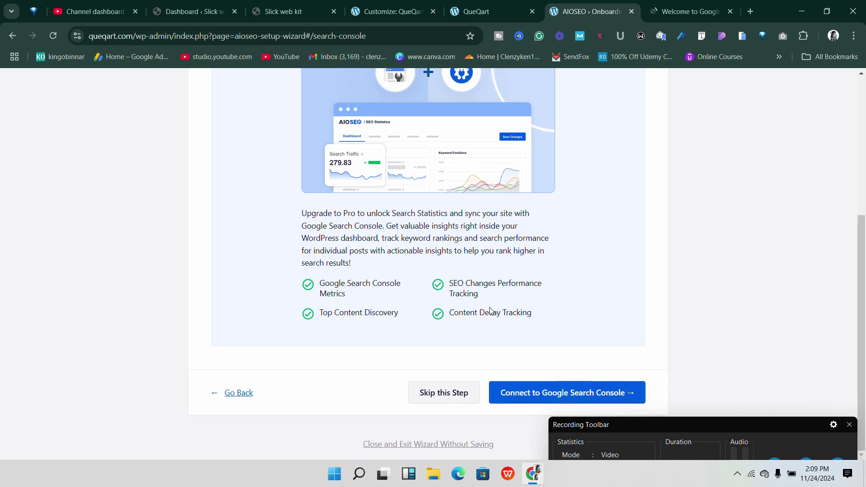
scroll(527, 284, "up", 5)
- Compare Search Console's Domain and URL prefix property options with the wizard's option to connect to Google Search Console
left_click(681, 6)
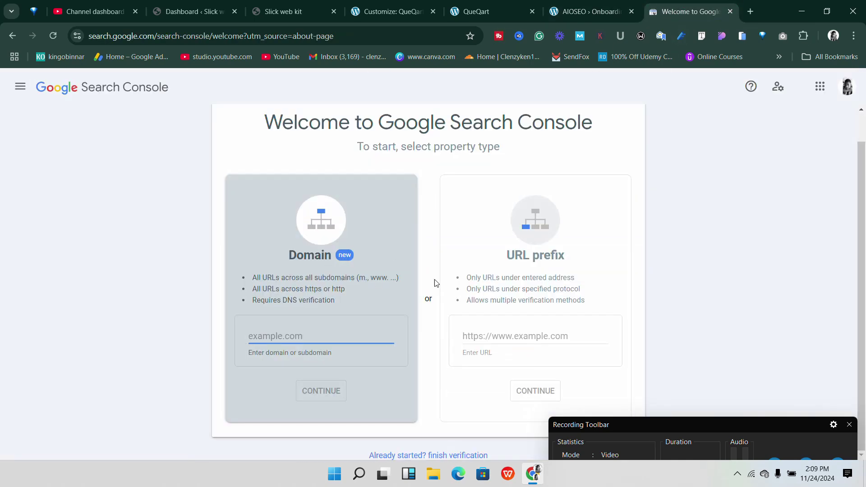
left_click(261, 316)
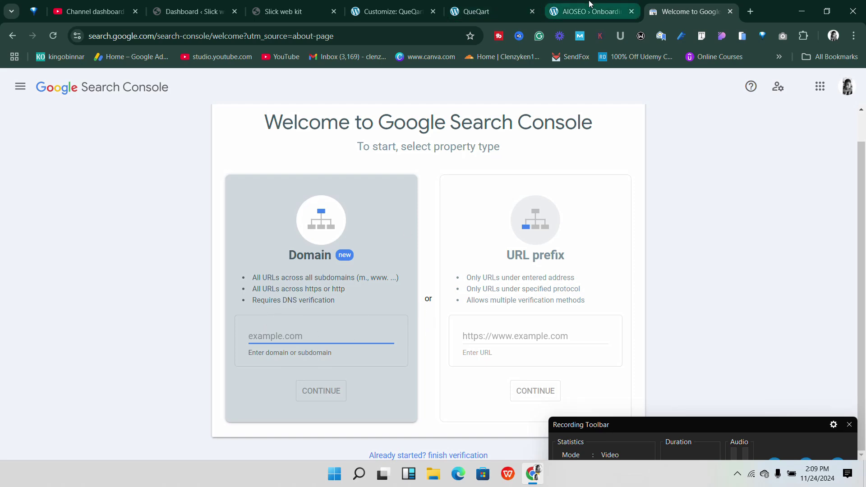
left_click(560, 9)
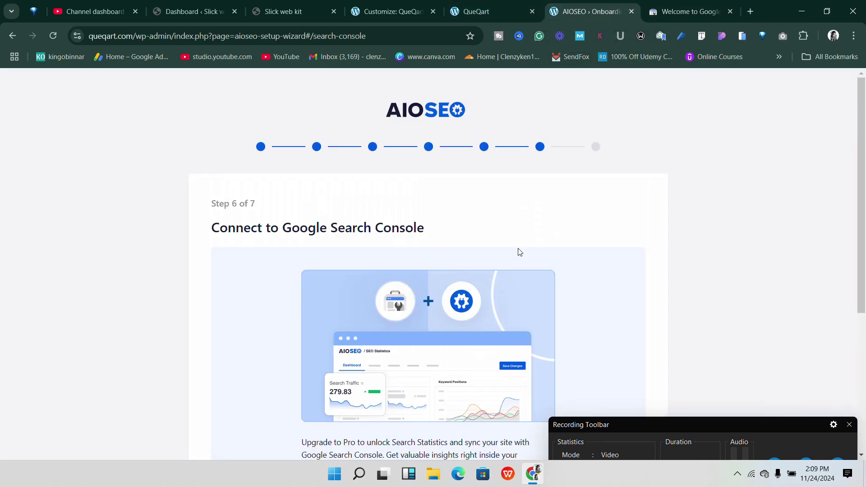
scroll(516, 266, "down", 5)
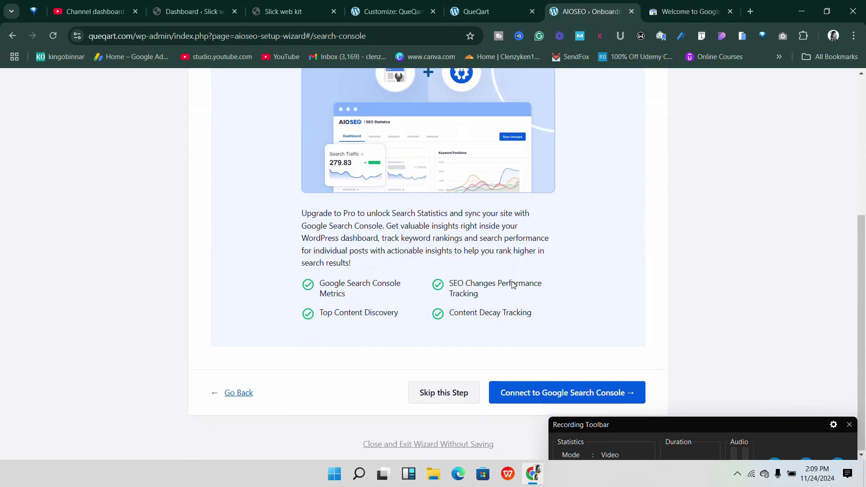
left_click(517, 392)
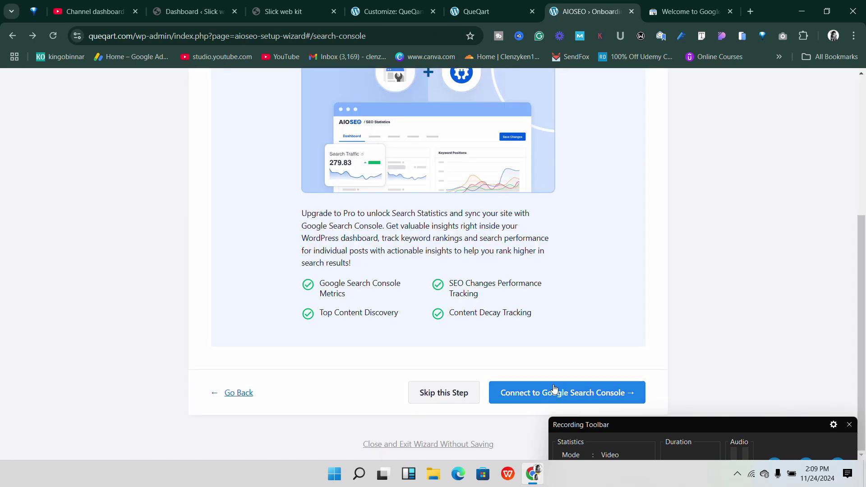
left_click(678, 5)
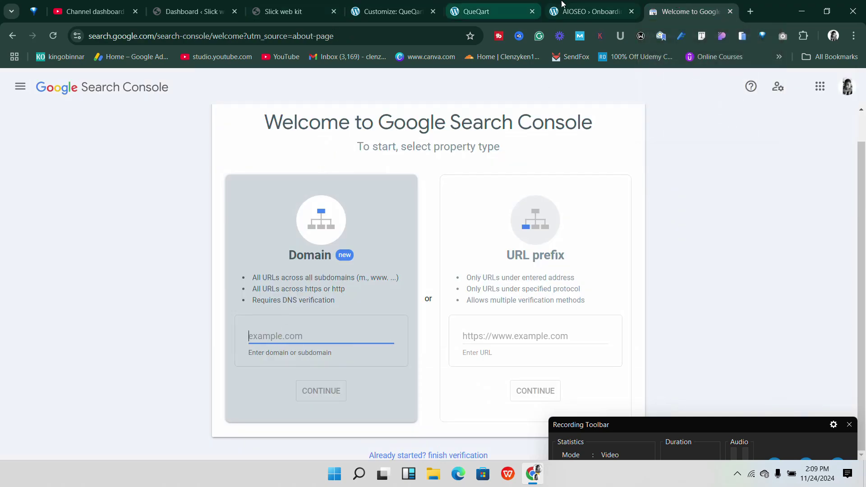
left_click(591, 11)
left_click(478, 11)
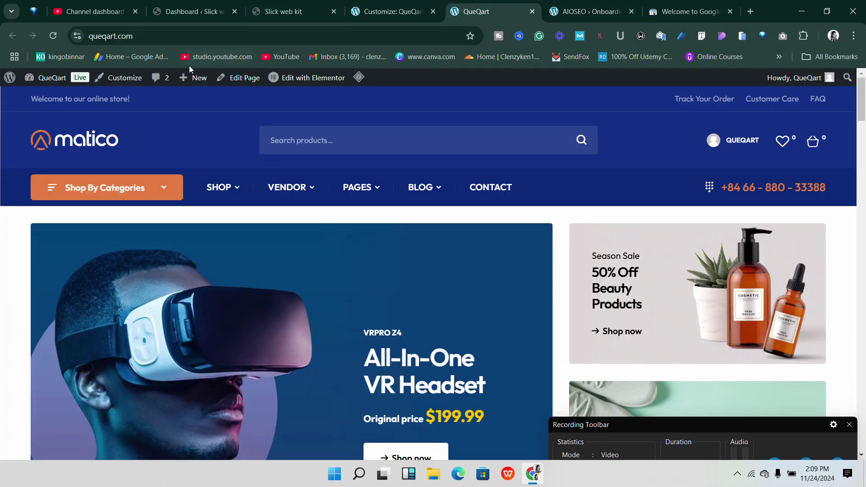
left_click(111, 38)
right_click(112, 37)
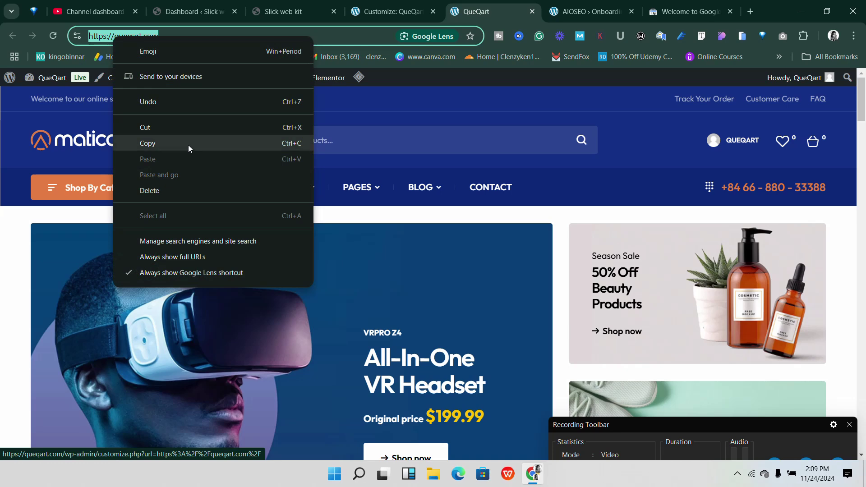
left_click(188, 143)
left_click(676, 11)
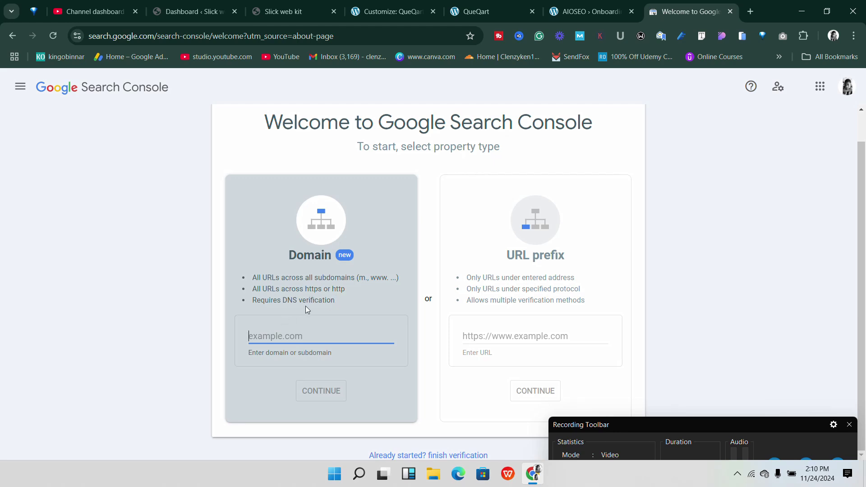
right_click(283, 338)
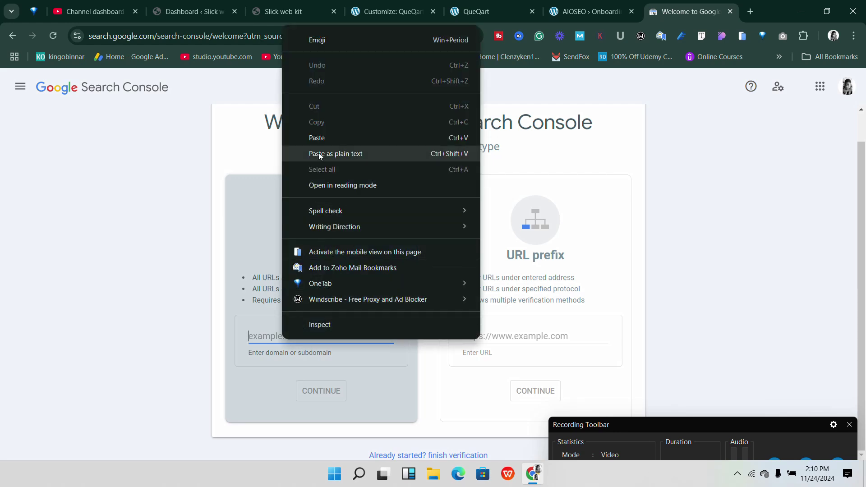
left_click(324, 137)
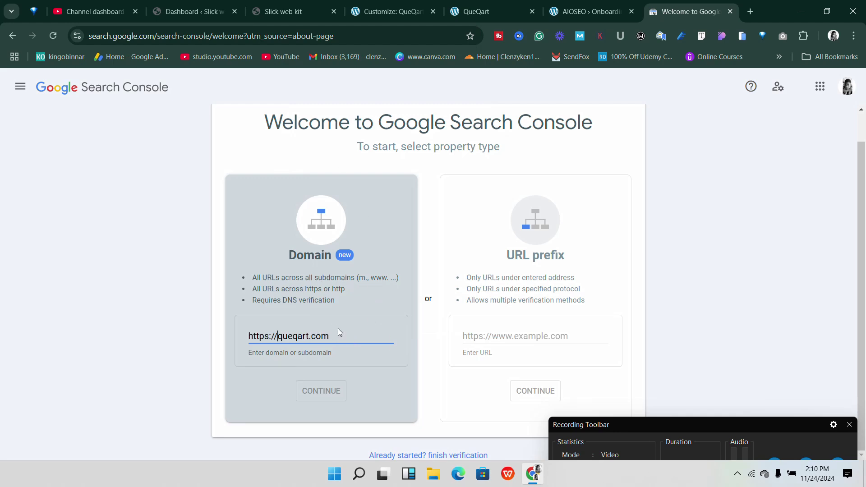
key("BackSpace")
key("BackSpace")
key("BackSpace")
key("BackSpace")
key("BackSpace")
key("BackSpace")
key("BackSpace")
key("BackSpace")
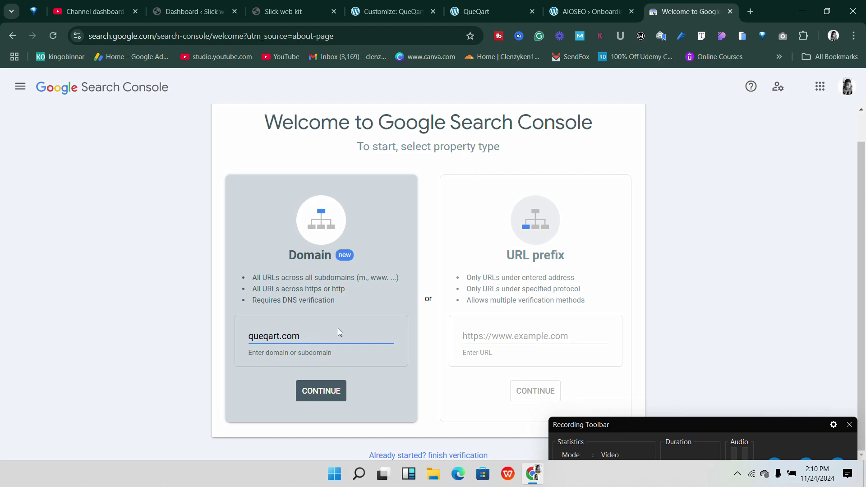
left_click(339, 394)
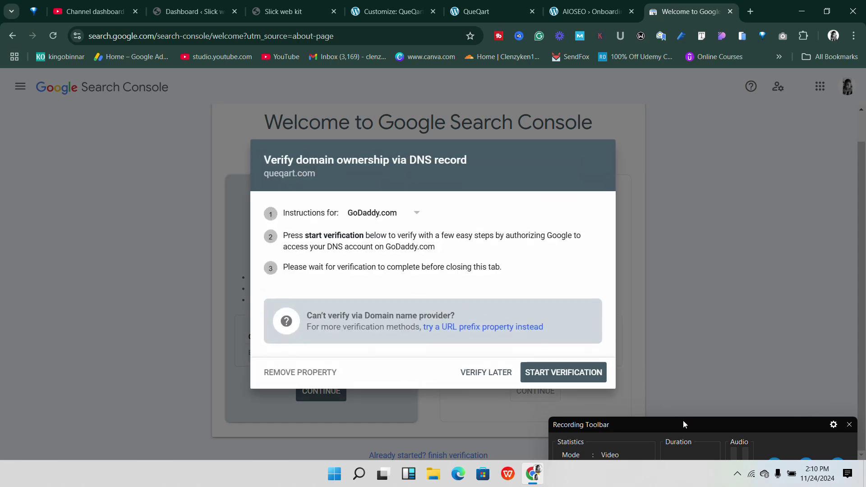
mouse_move(682, 421)
left_mouse_down()
mouse_move(683, 395)
mouse_move(679, 423)
left_mouse_up()
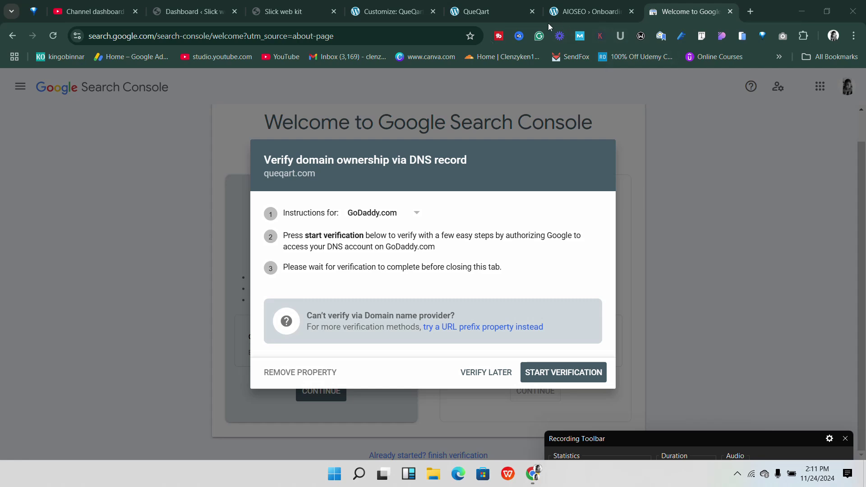
- Open the Cloudflare dashboard and namecheap.com in separate new tabs, and sign in to Namecheap with the saved account credentials
left_click(750, 11)
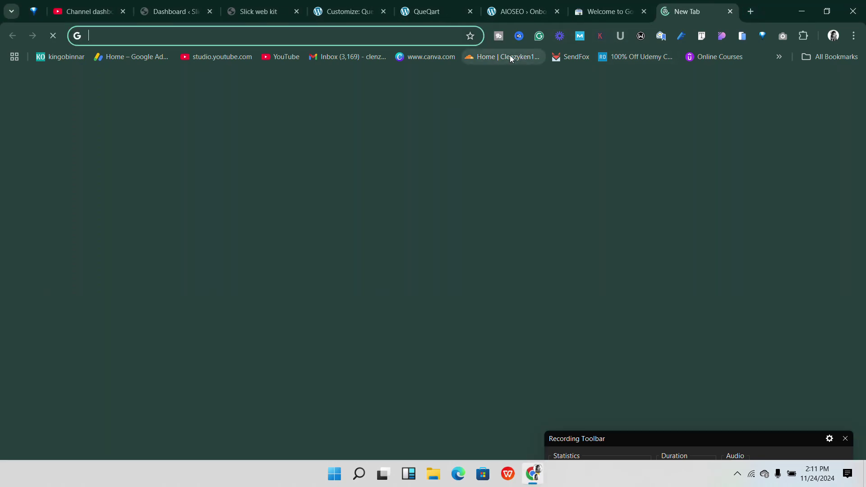
left_click(507, 56)
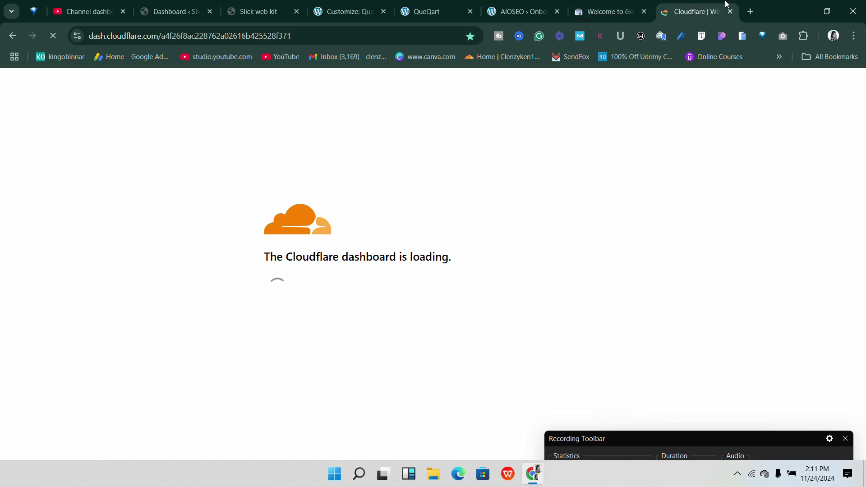
left_click(750, 11)
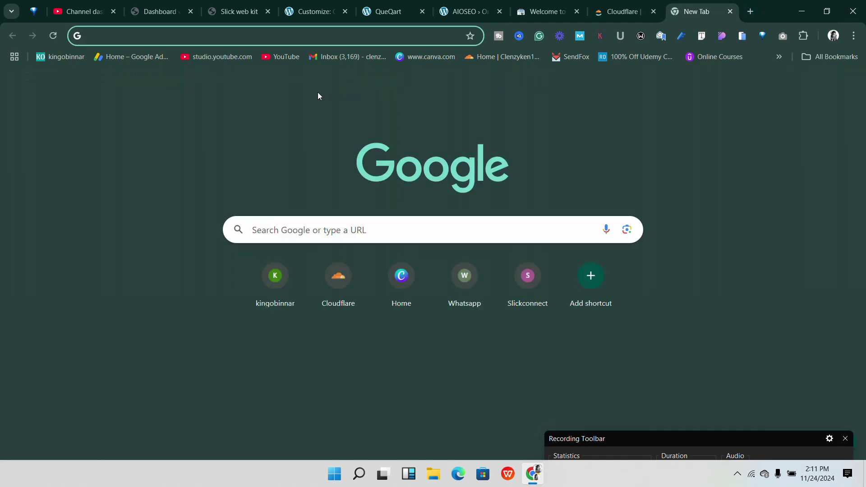
type("na")
key("Return")
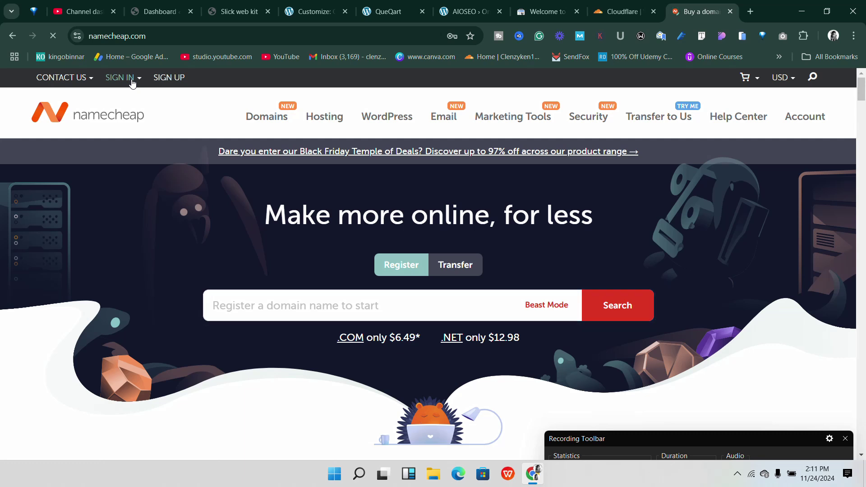
left_click(132, 80)
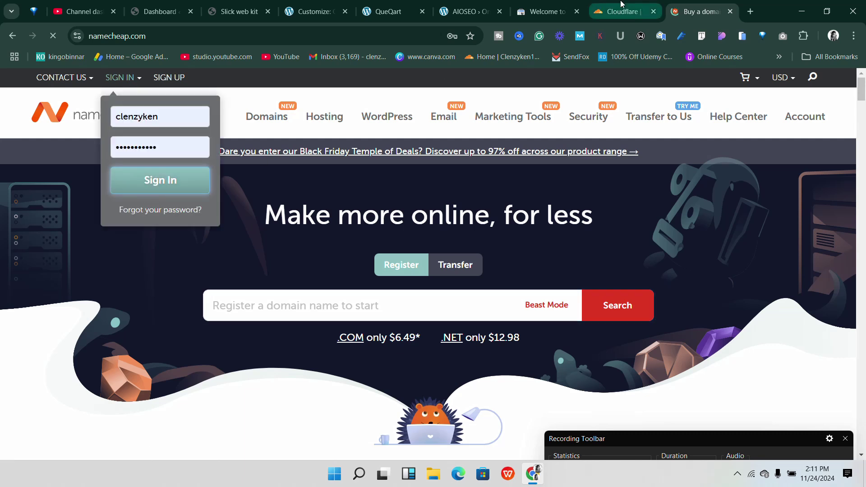
- Set Search Console's domain verification instructions for queqart.com to Any DNS provider
left_click(544, 13)
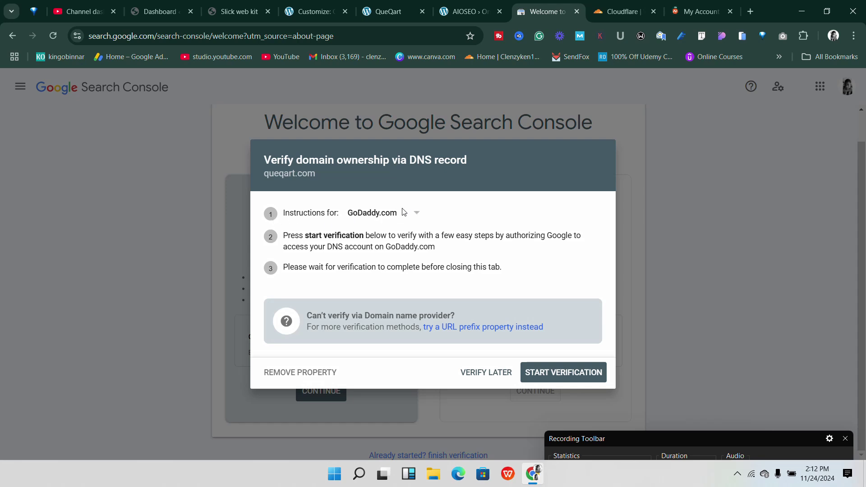
left_click(416, 213)
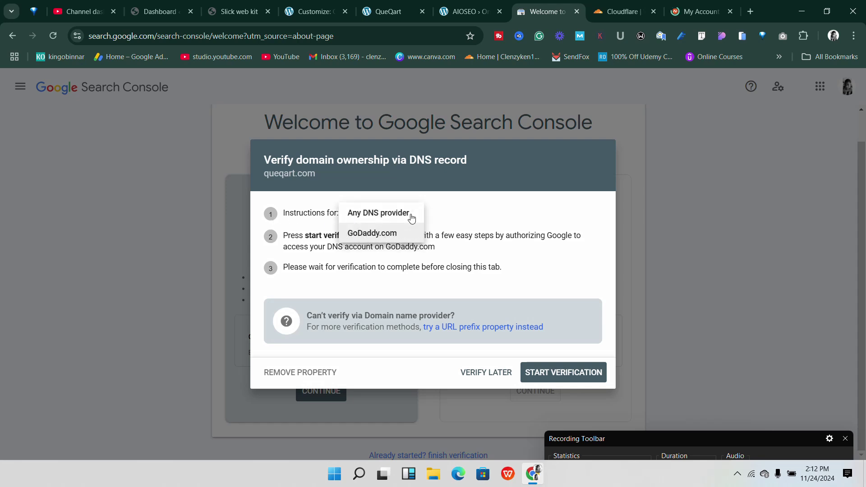
left_click(387, 216)
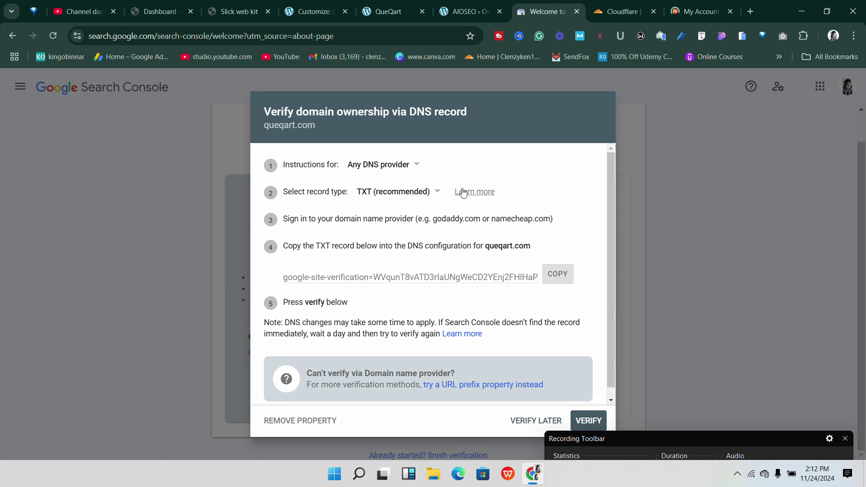
- Look through the recently active domains in the Namecheap account and open the management page of ptikejcbtrading.com
left_click(672, 5)
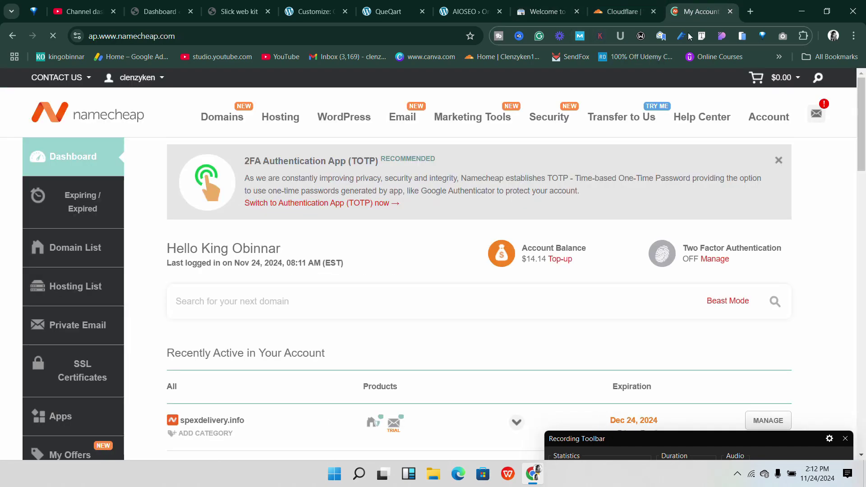
scroll(293, 212, "down", 3)
scroll(296, 220, "down", 5)
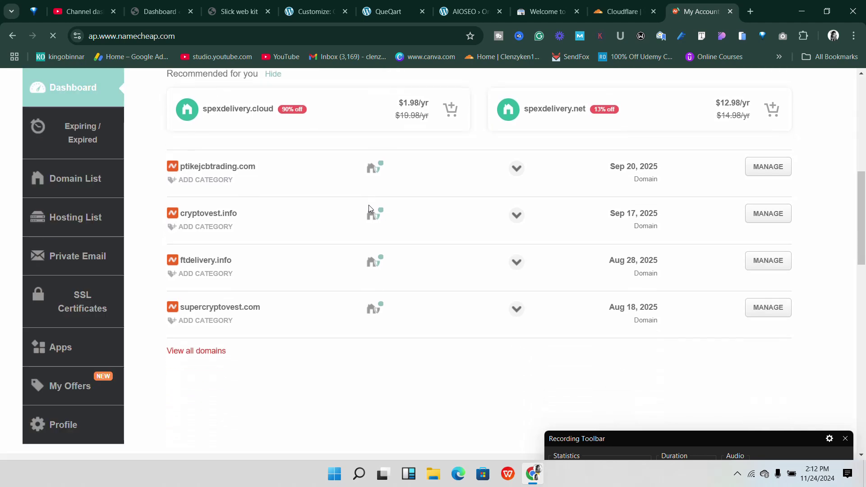
scroll(334, 194, "up", 3)
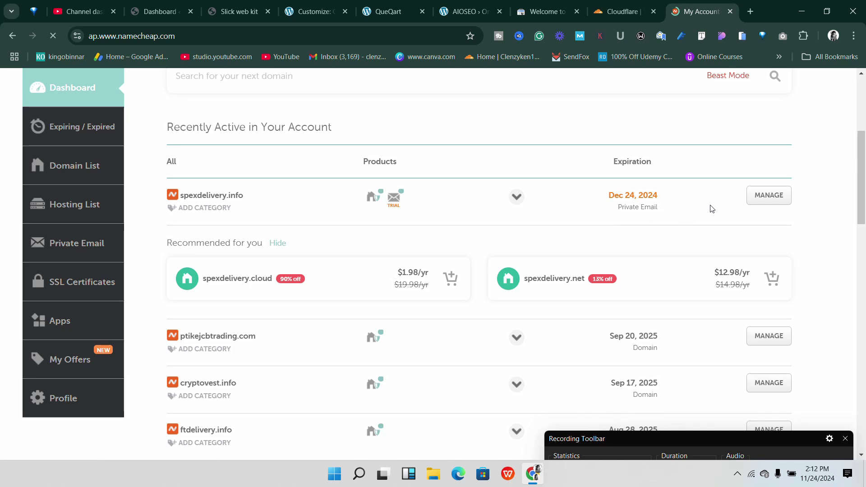
scroll(340, 236, "down", 5)
scroll(248, 196, "up", 4)
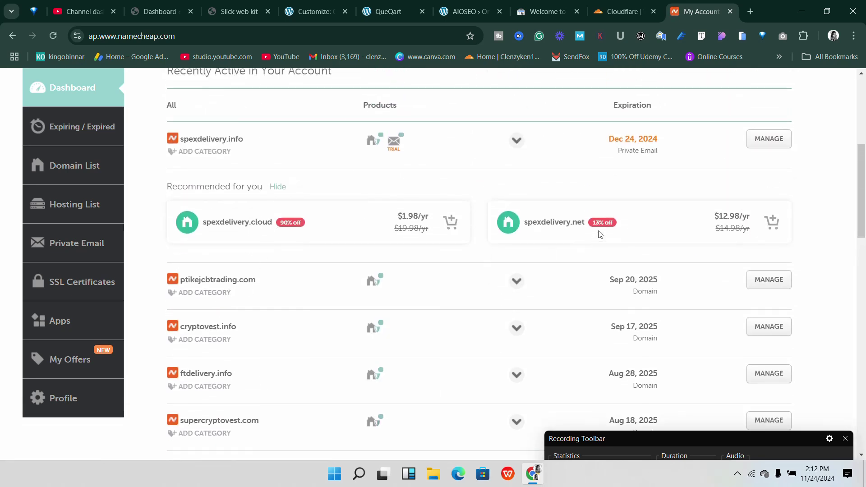
scroll(586, 209, "down", 1)
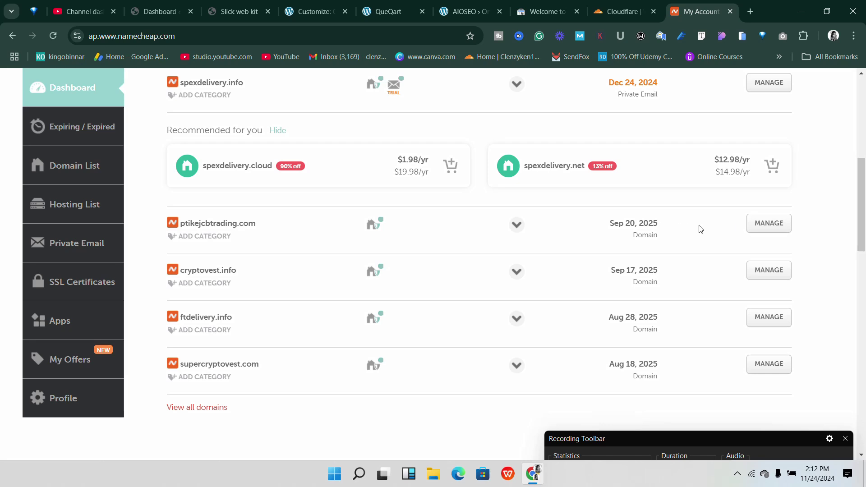
left_click(770, 222)
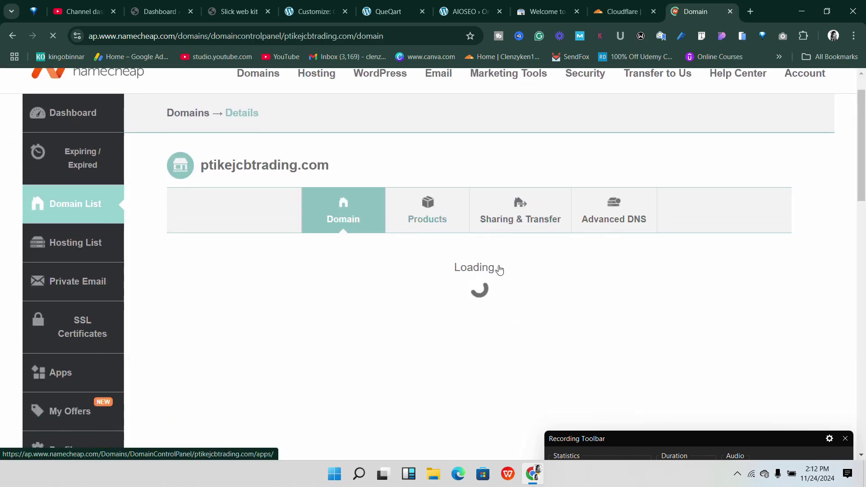
- Examine the nameservers and the Advanced DNS settings of ptikejcbtrading.com in Namecheap
scroll(499, 269, "down", 3)
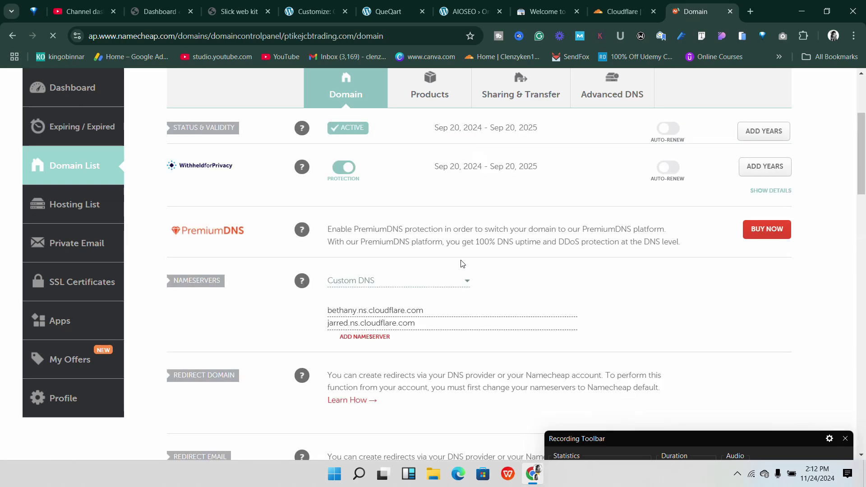
scroll(464, 262, "up", 3)
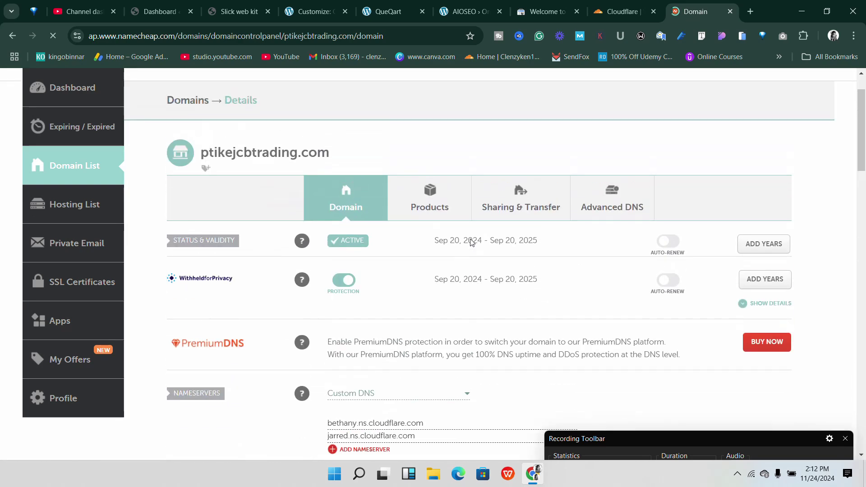
left_click(611, 199)
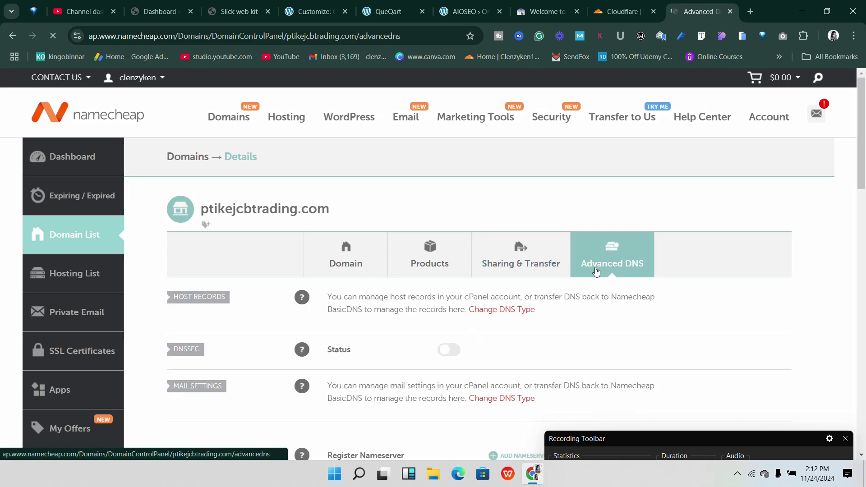
scroll(549, 262, "down", 2)
scroll(544, 248, "down", 5)
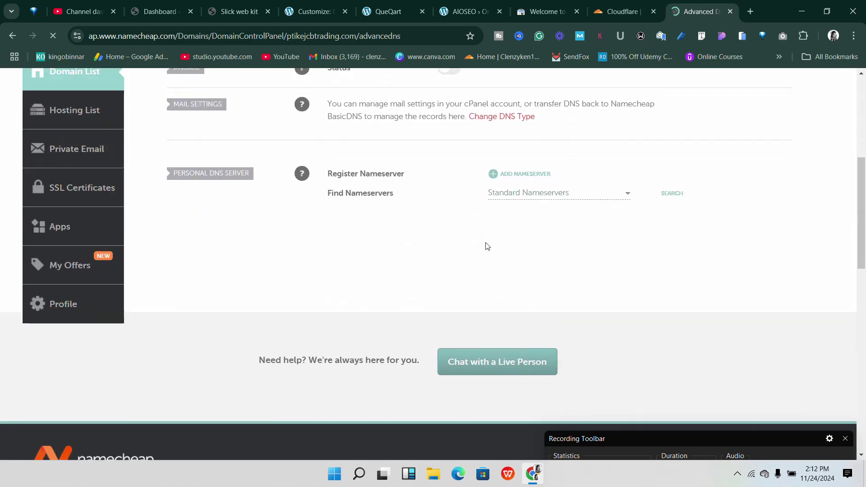
scroll(478, 241, "up", 2)
scroll(496, 216, "up", 3)
scroll(611, 147, "down", 1)
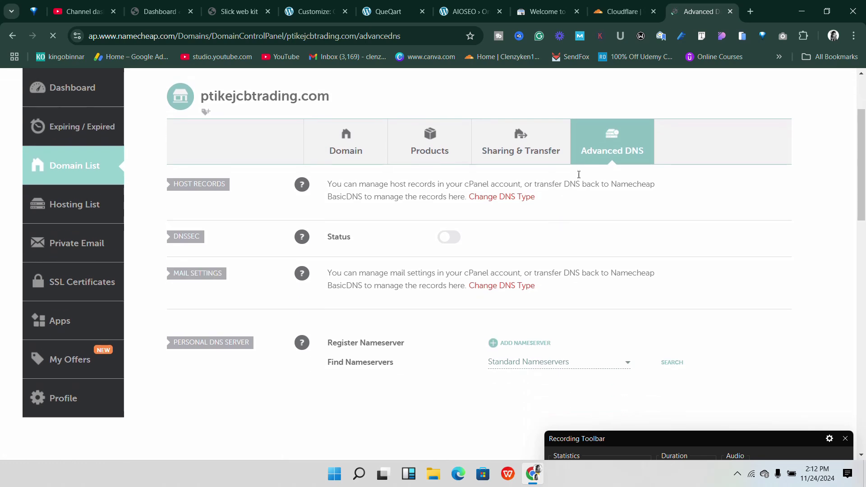
scroll(612, 146, "down", 1)
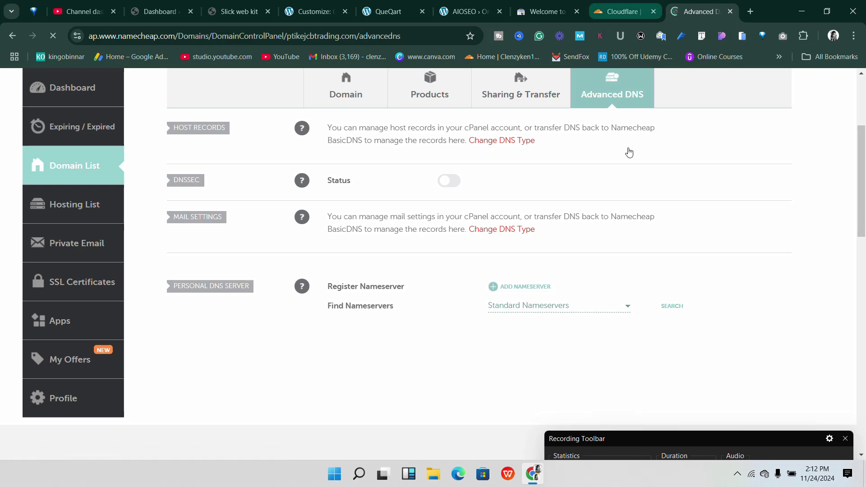
scroll(519, 238, "down", 3)
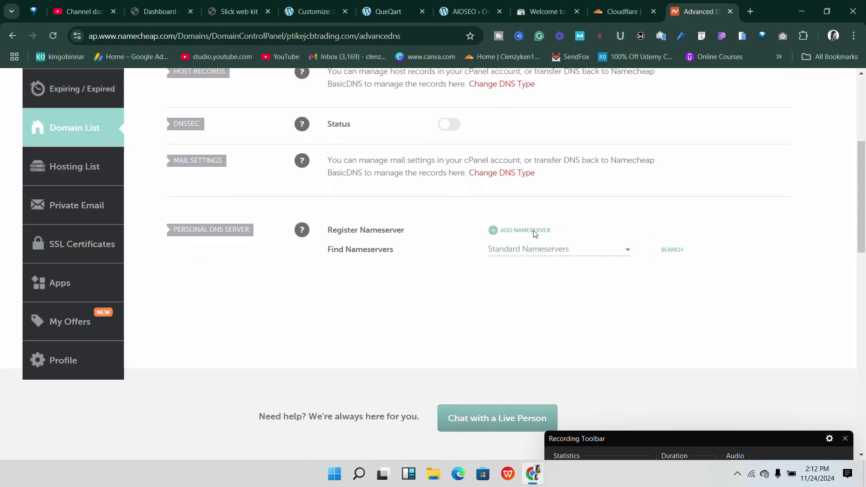
- Switch to Cloudflare, reload its dashboard, and view the DNS records of ptikejcbtrading.com
left_click(622, 11)
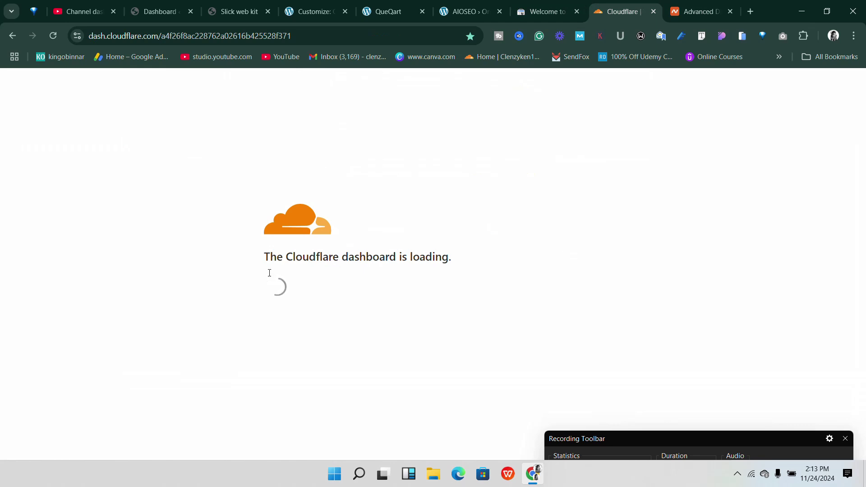
left_click(54, 36)
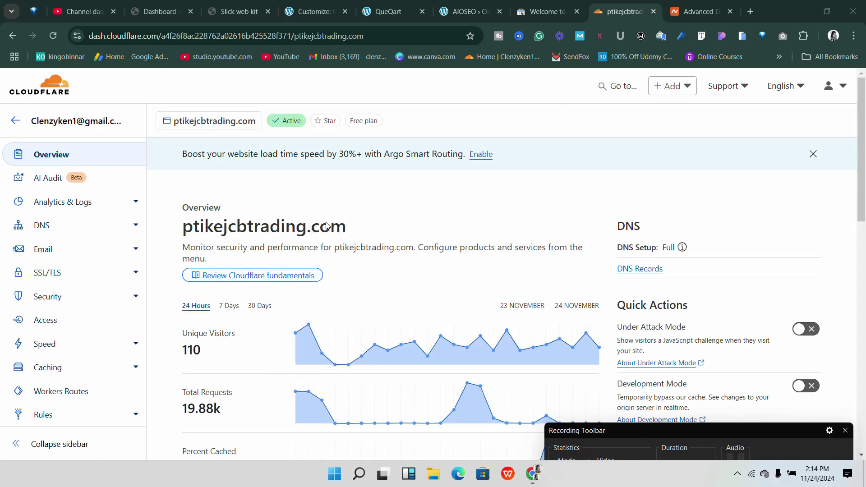
scroll(329, 232, "down", 4)
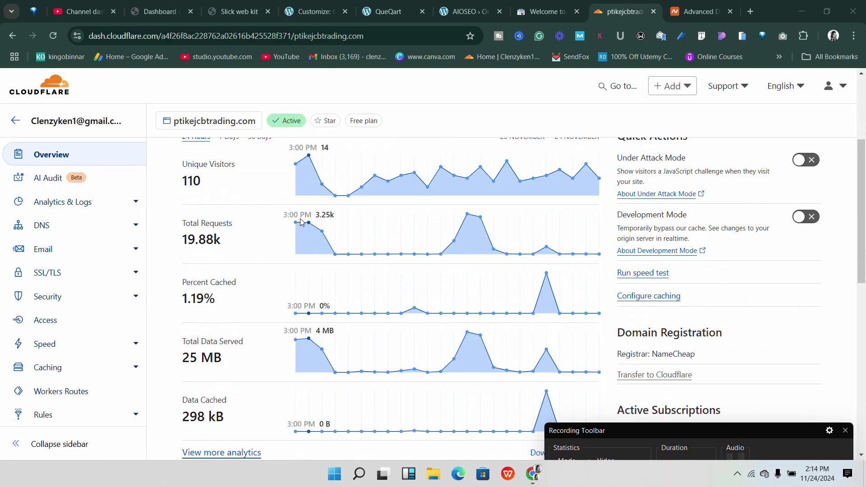
scroll(301, 222, "up", 1)
left_click(56, 228)
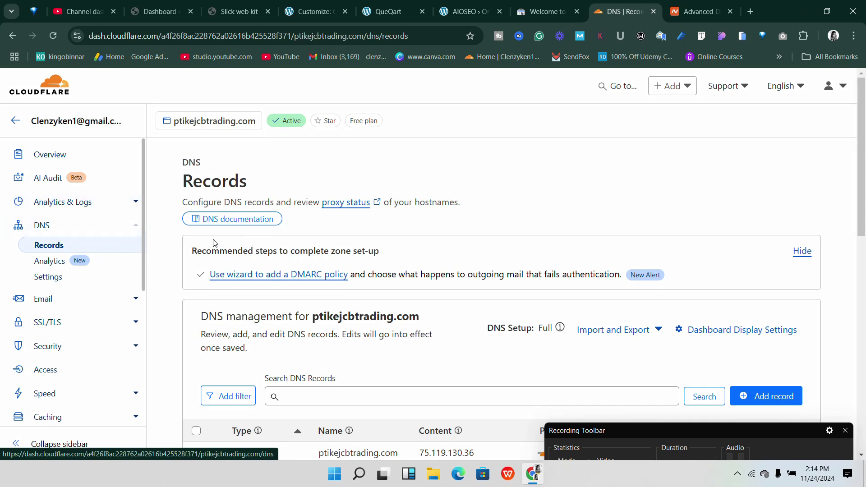
scroll(214, 243, "down", 3)
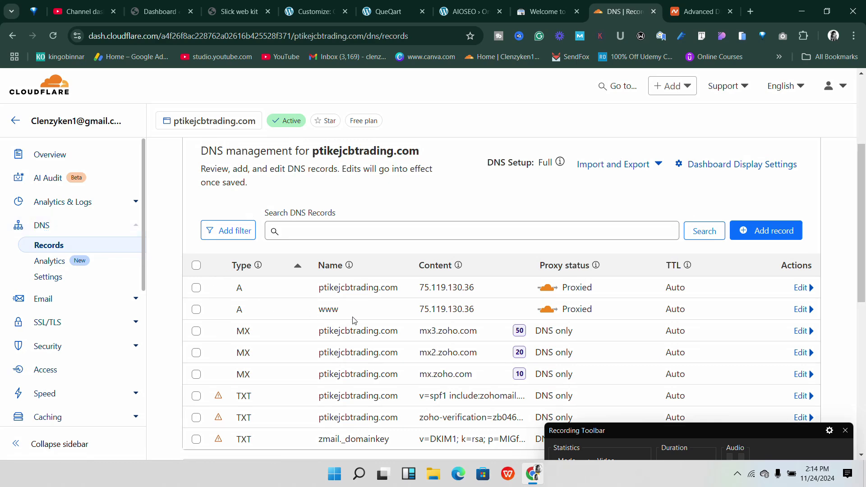
scroll(466, 324, "down", 1)
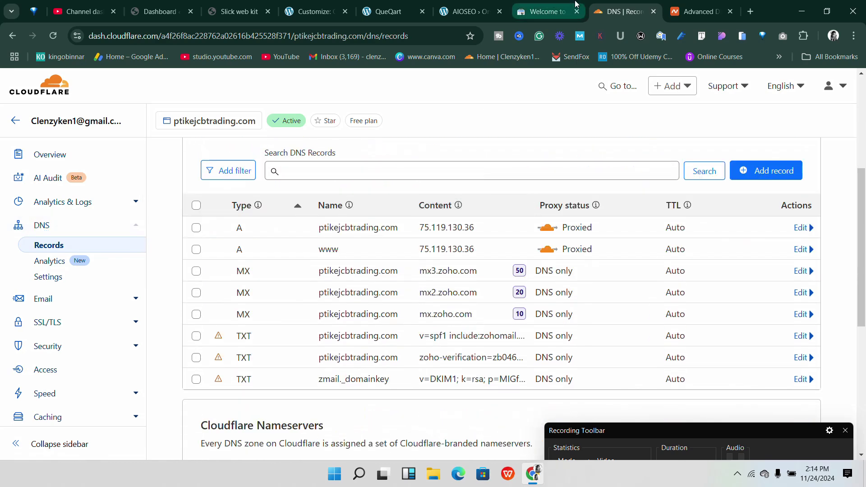
- Start a new DNS record for ptikejcbtrading.com in Cloudflare and set its type to TXT
left_click(558, 6)
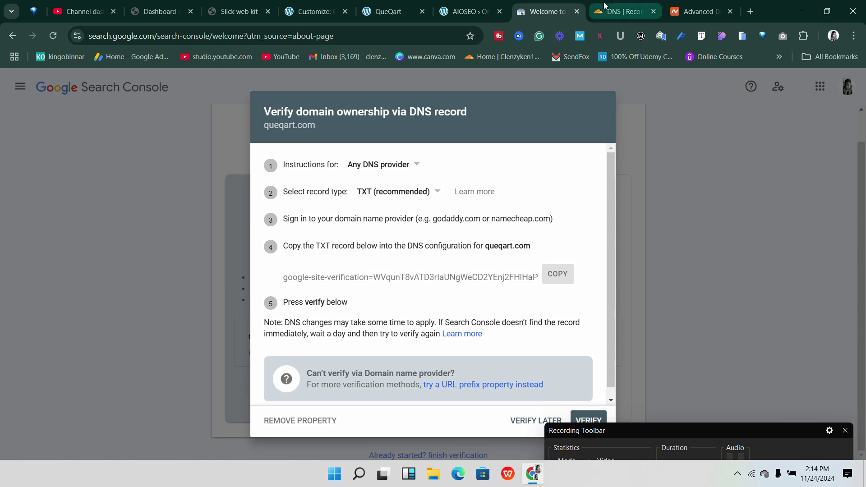
left_click(625, 11)
left_click(767, 171)
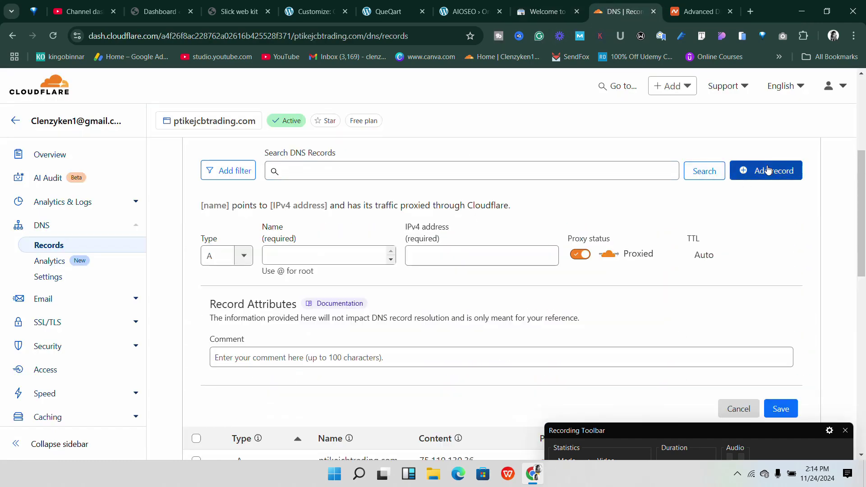
left_click(239, 255)
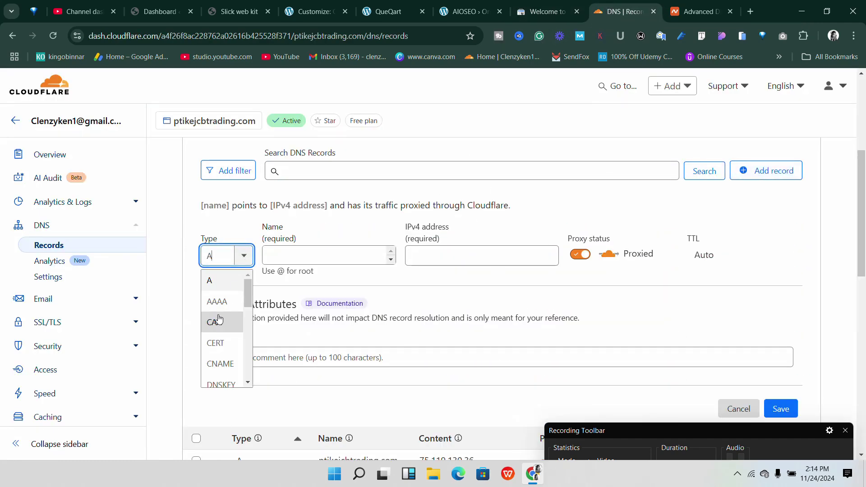
scroll(221, 323, "down", 5)
scroll(221, 323, "down", 3)
left_click(220, 372)
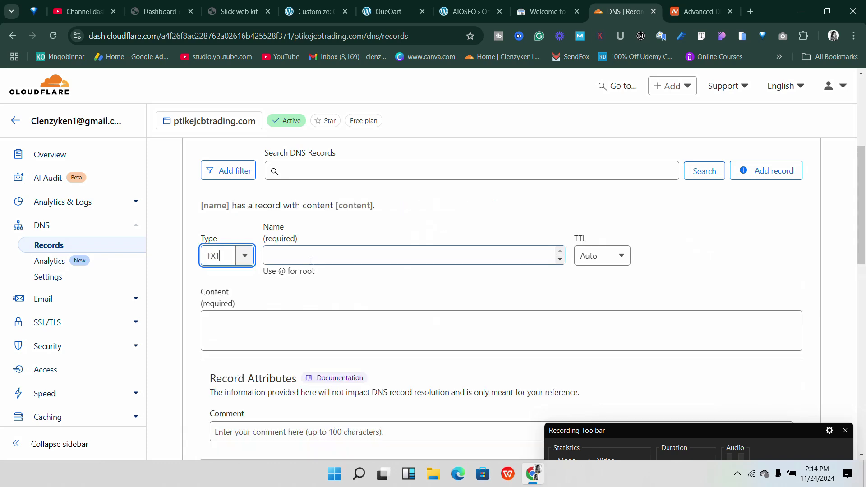
- Fill in the Cloudflare TXT record with @ as the name and the Google site verification token copied from Search Console as the content
left_click(543, 12)
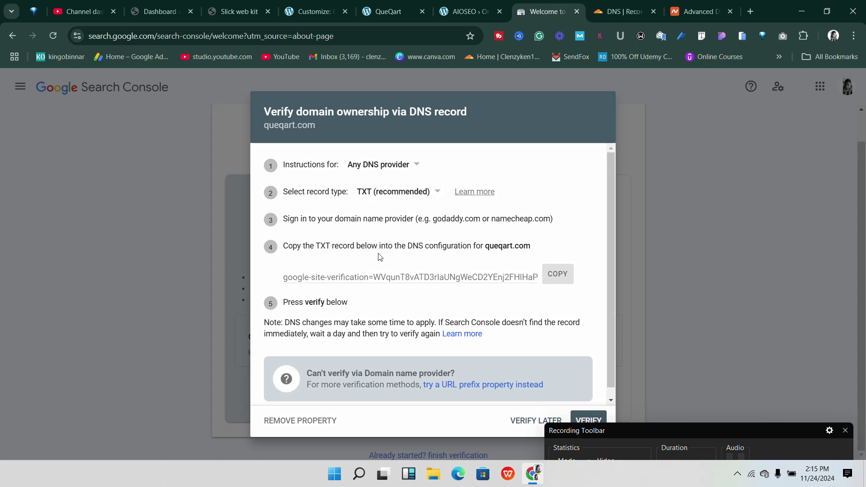
left_click(555, 278)
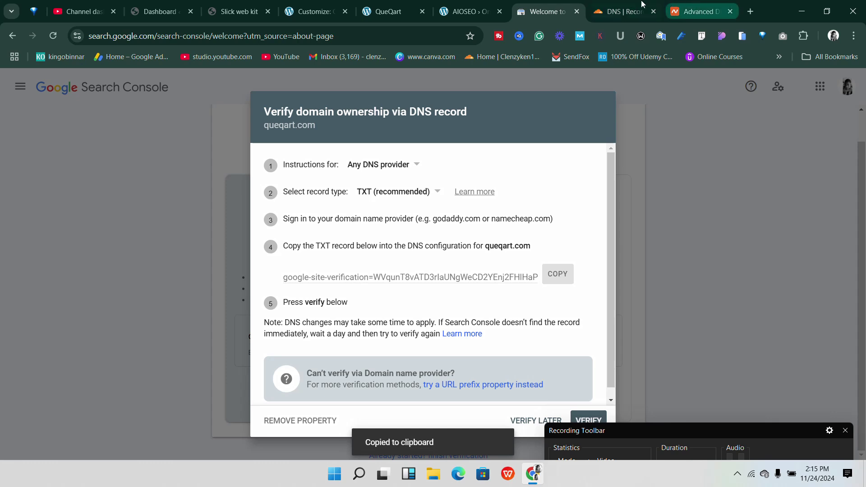
left_click(622, 11)
left_click(330, 256)
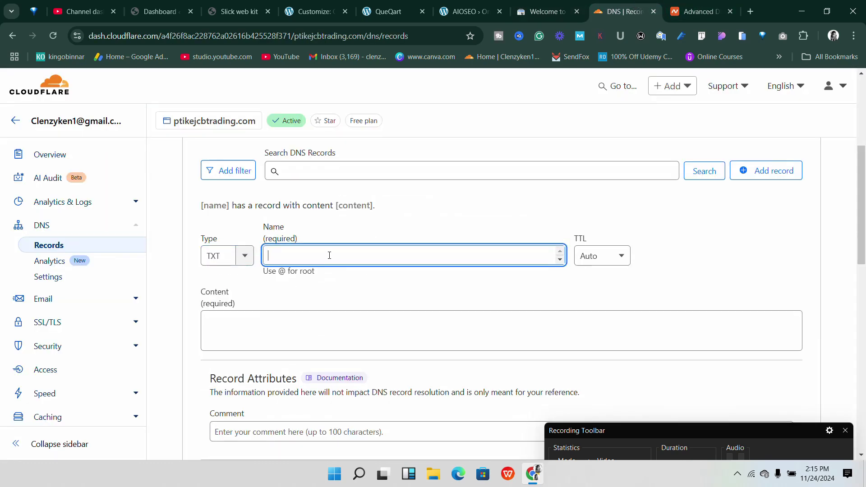
type("@")
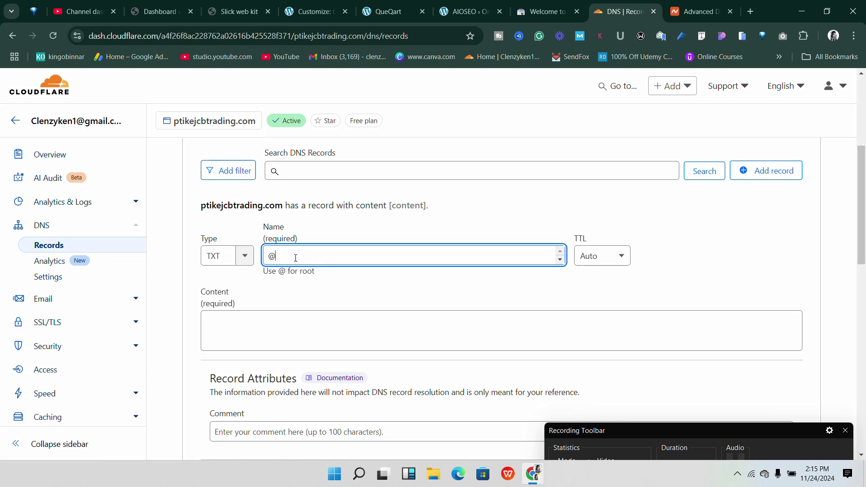
left_click(284, 338)
right_click(249, 321)
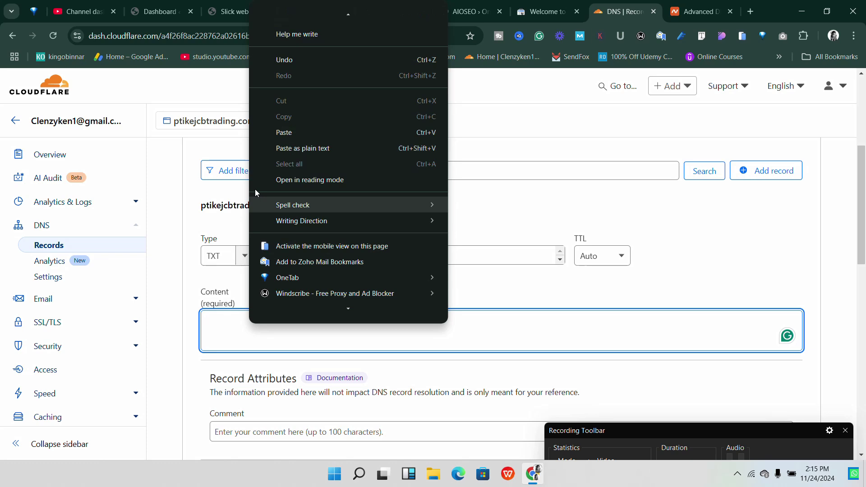
left_click(266, 133)
- Review the filled-in TXT record and the existing DNS records in Cloudflare against Search Console's domain verification instructions
left_click(543, 11)
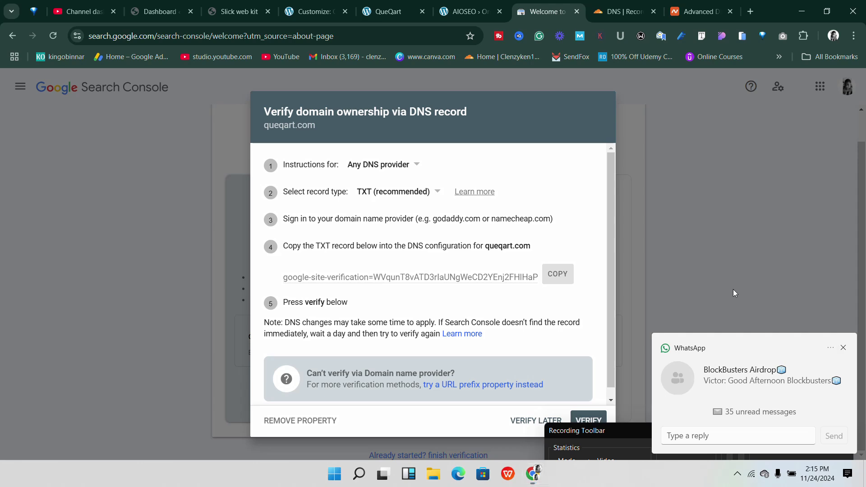
left_click(622, 11)
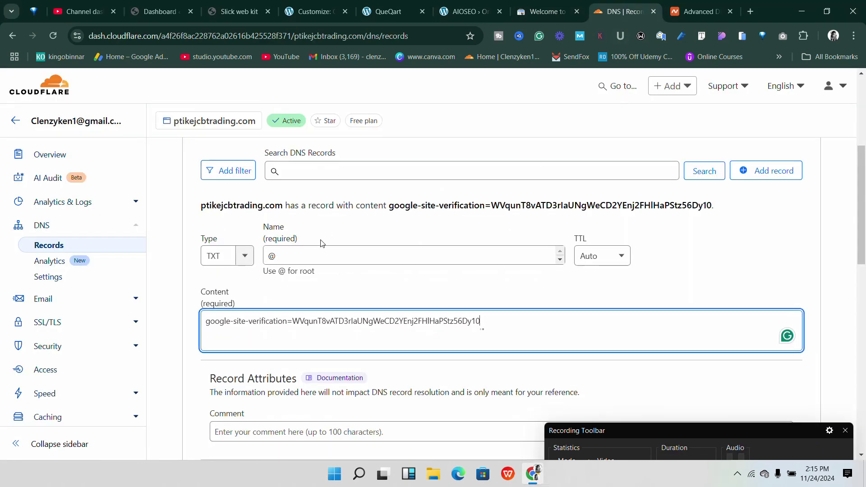
left_click(287, 256)
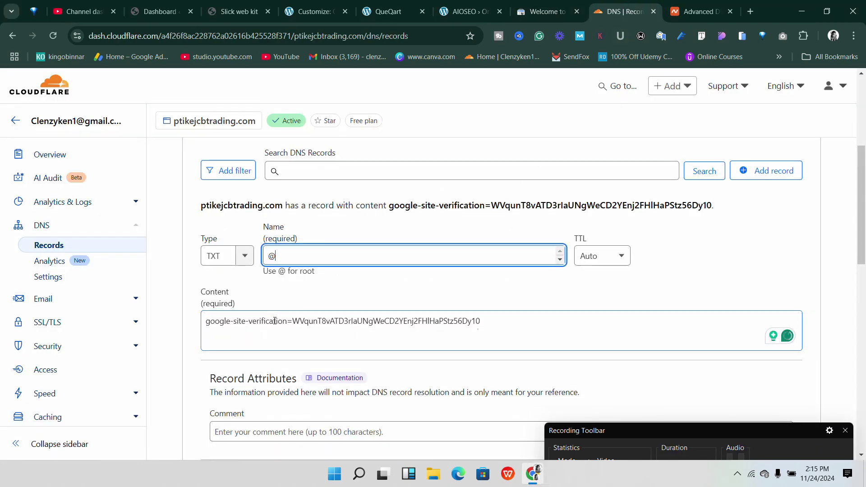
scroll(512, 299, "down", 4)
scroll(393, 301, "up", 4)
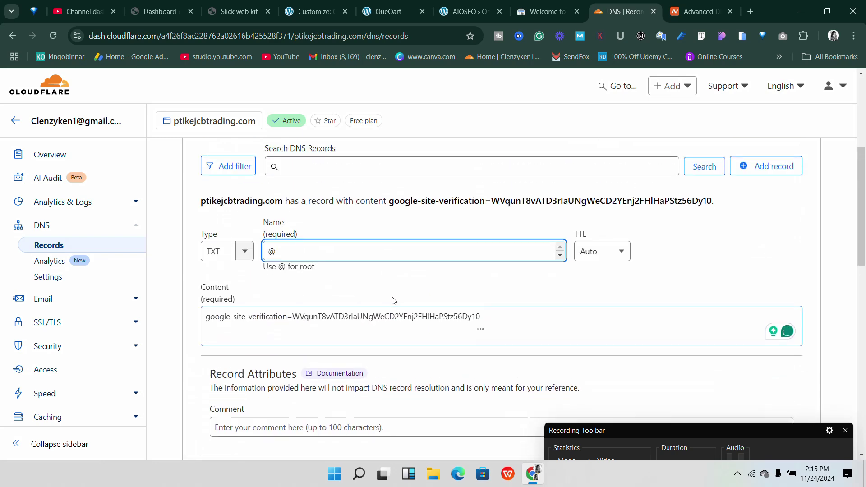
scroll(393, 301, "down", 5)
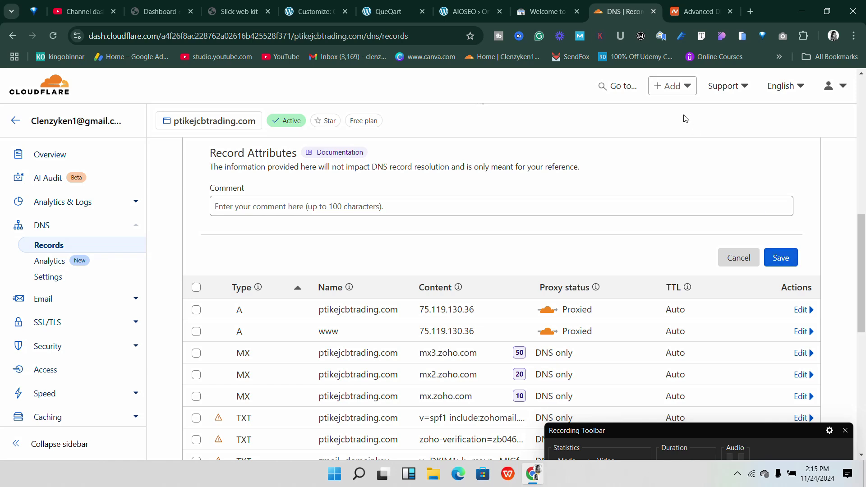
left_click(543, 11)
scroll(529, 270, "down", 1)
scroll(529, 271, "up", 1)
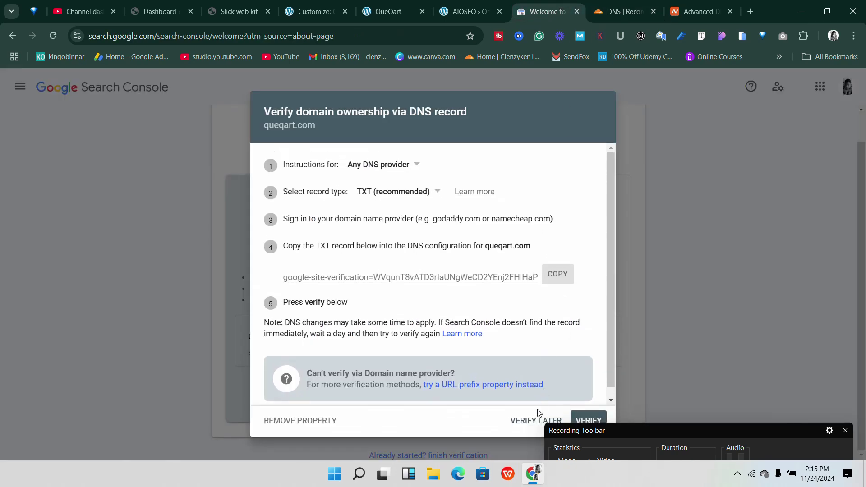
left_click_drag(616, 433, 631, 476)
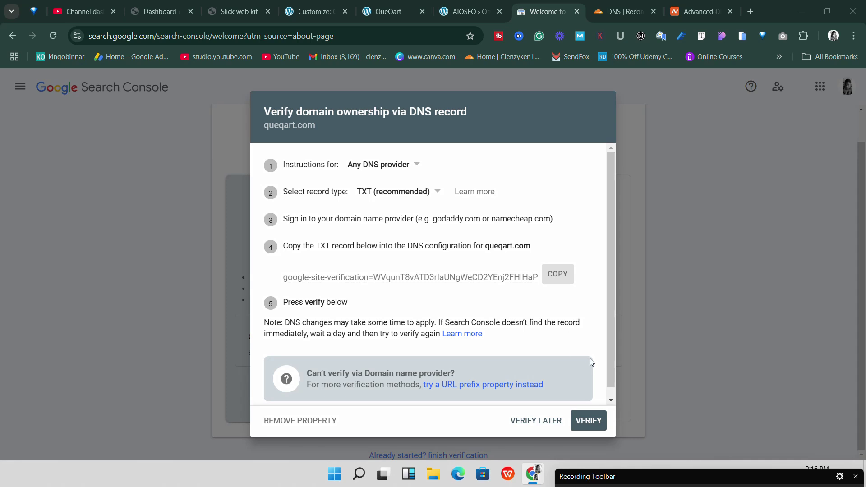
scroll(605, 334, "down", 1)
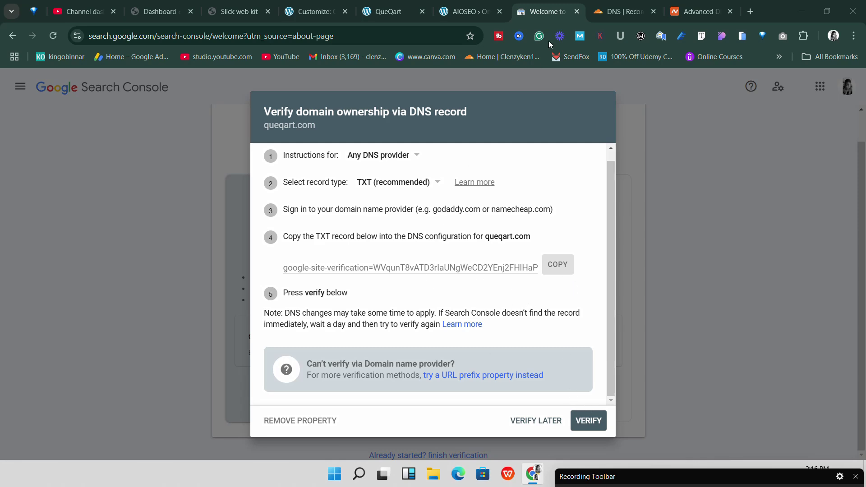
left_click(620, 11)
scroll(507, 304, "down", 2)
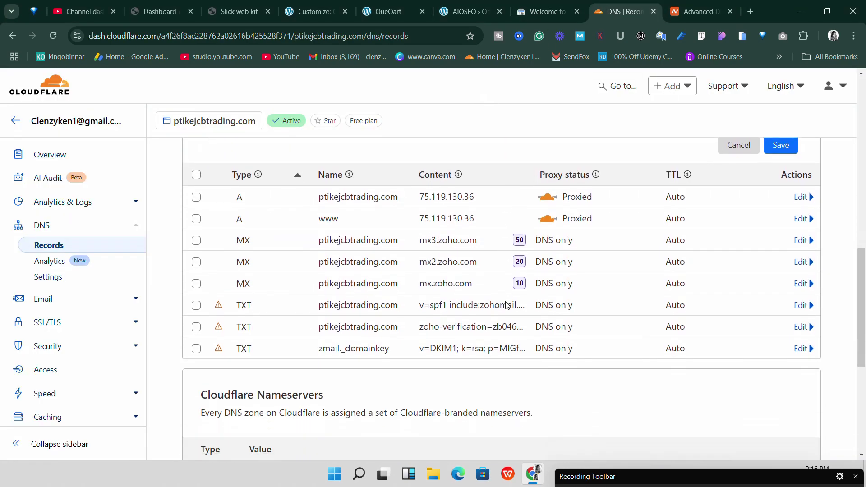
scroll(518, 302, "down", 2)
scroll(535, 299, "up", 1)
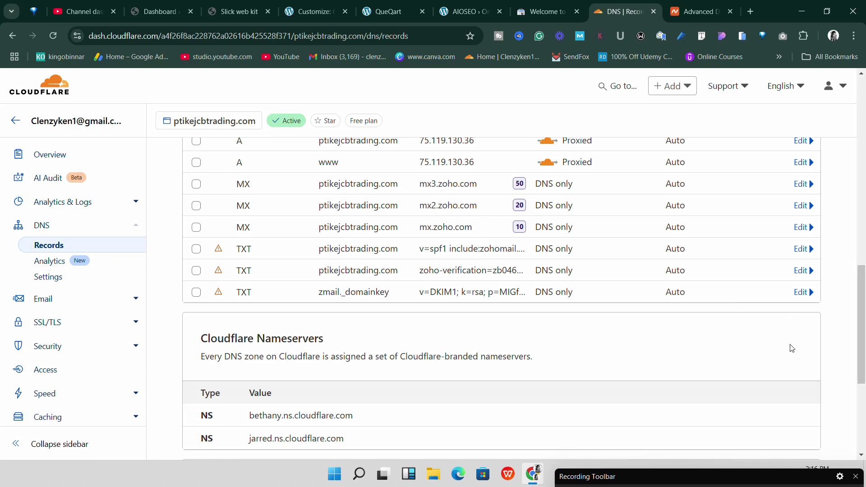
left_click(546, 12)
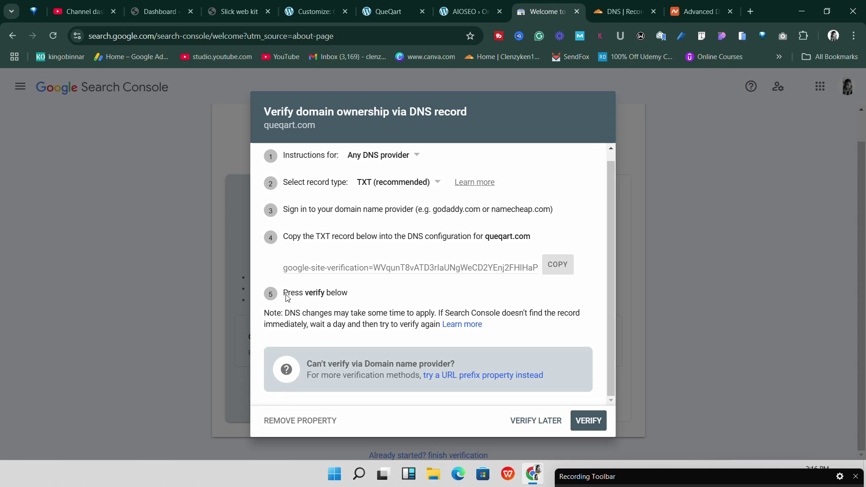
- Return to the AIOSEO setup wizard and skip its Connect to Google Search Console step
left_click(472, 9)
scroll(448, 319, "up", 5)
scroll(400, 428, "down", 5)
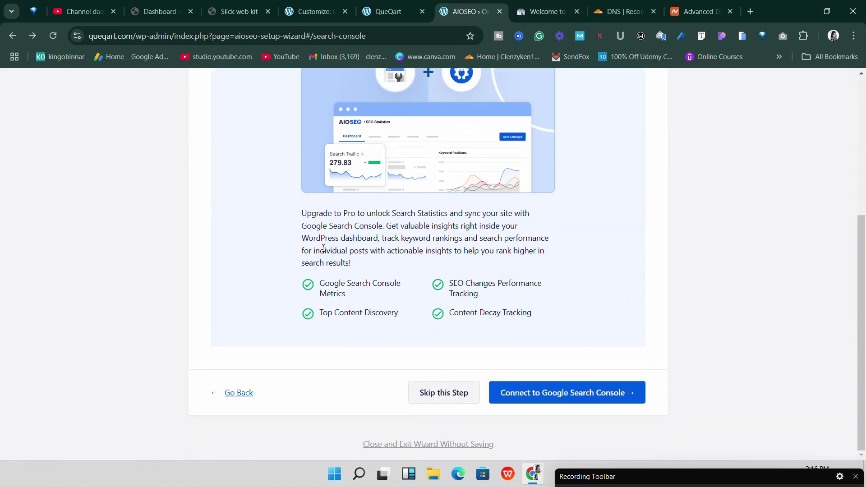
scroll(563, 315, "up", 4)
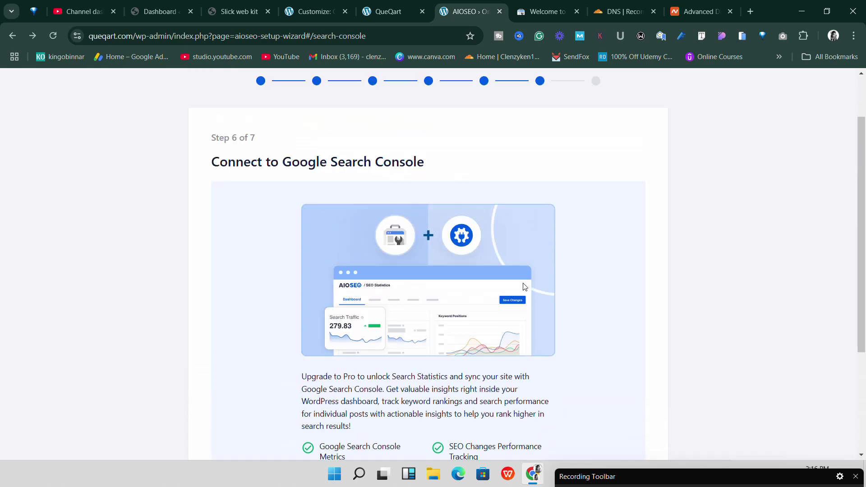
scroll(357, 168, "down", 2)
scroll(456, 197, "down", 2)
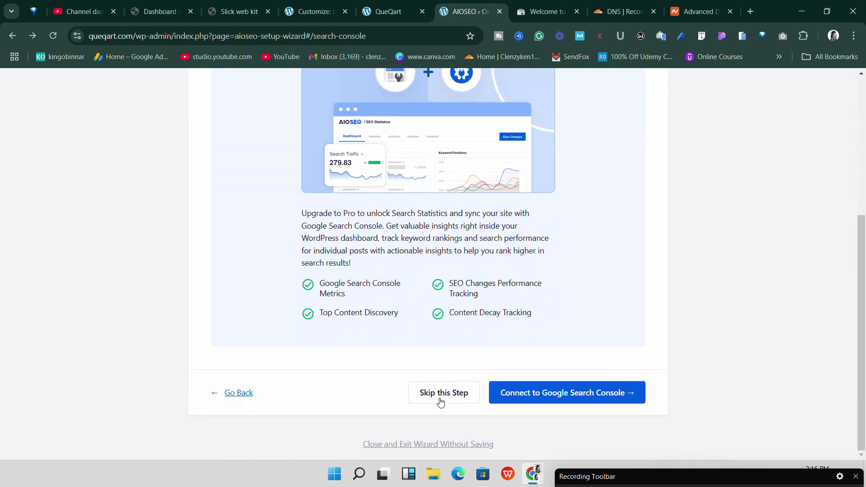
left_click(442, 399)
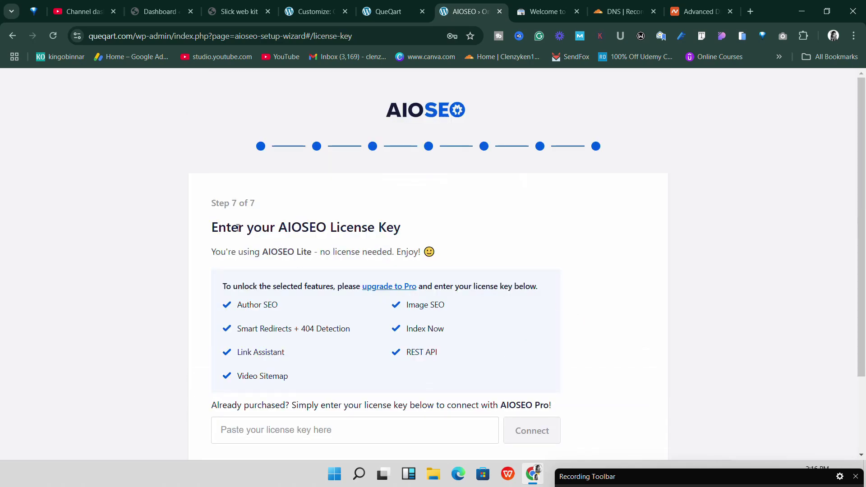
- Review the AIOSEO license key step of the wizard and skip it without entering a key
scroll(406, 251, "down", 2)
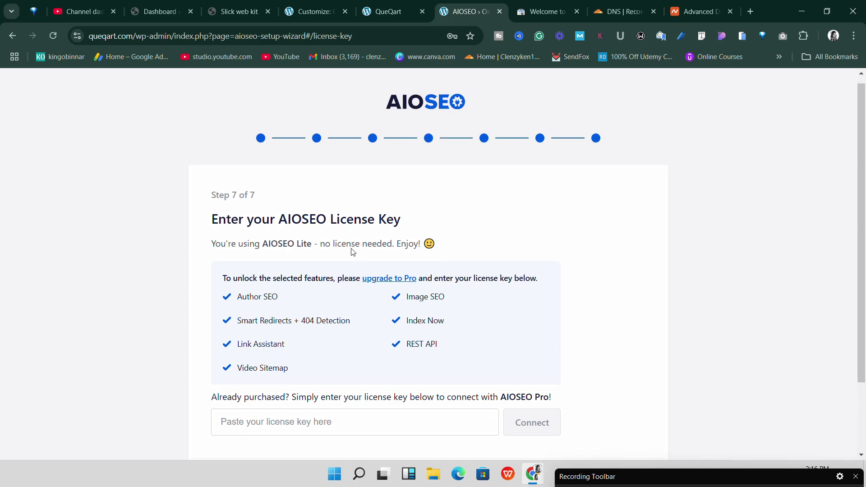
scroll(356, 325, "up", 2)
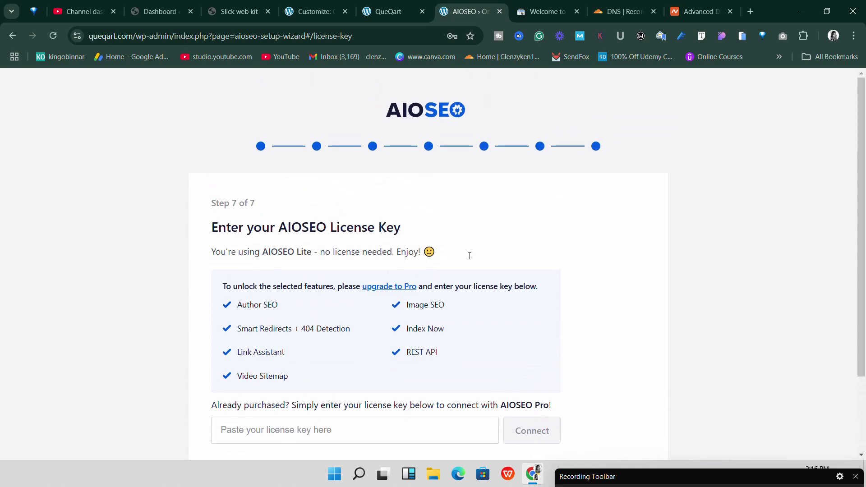
scroll(454, 280, "down", 3)
scroll(455, 281, "up", 3)
scroll(654, 373, "down", 2)
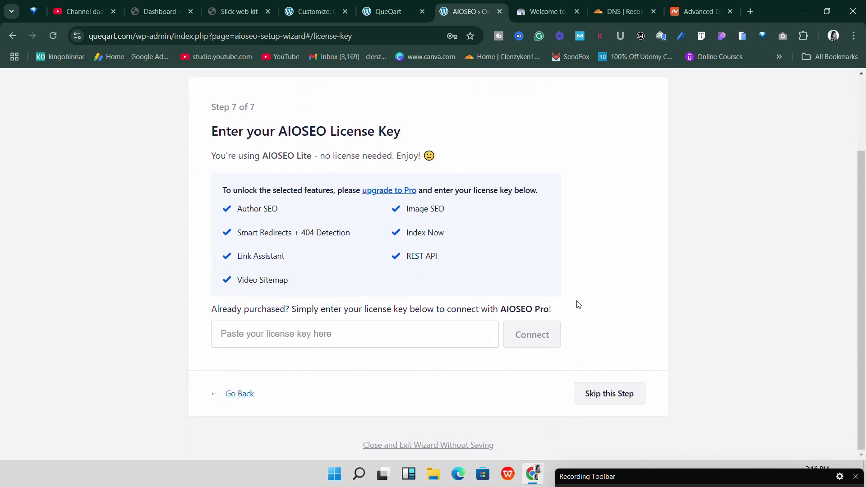
scroll(576, 303, "up", 2)
scroll(575, 304, "down", 2)
scroll(382, 290, "up", 2)
scroll(446, 298, "down", 2)
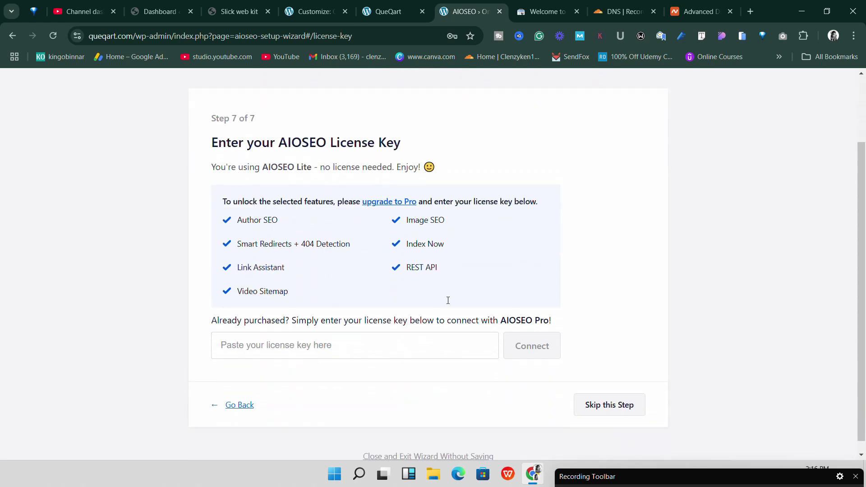
left_click(594, 393)
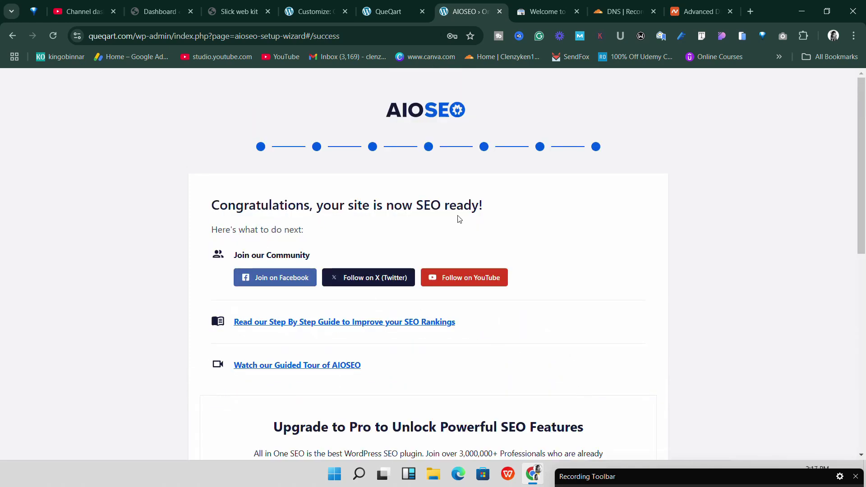
- Look through the wizard's closing page, then finish the setup and go to the AIOSEO dashboard
scroll(288, 276, "down", 4)
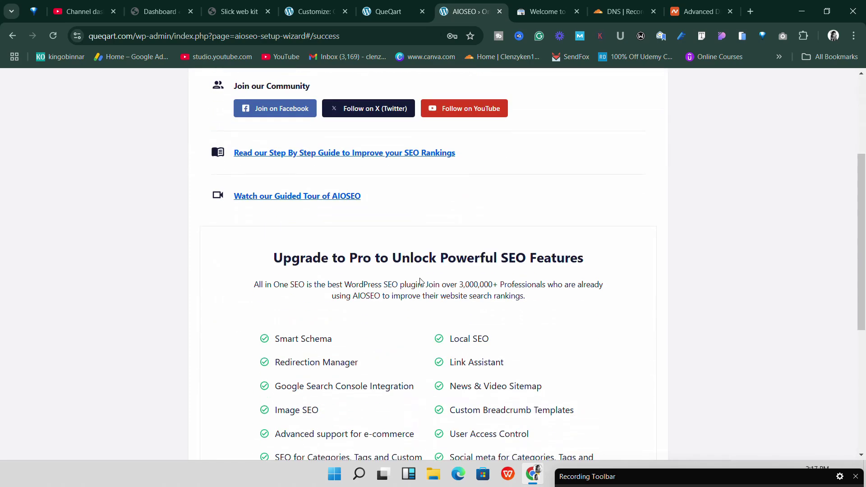
scroll(334, 276, "up", 4)
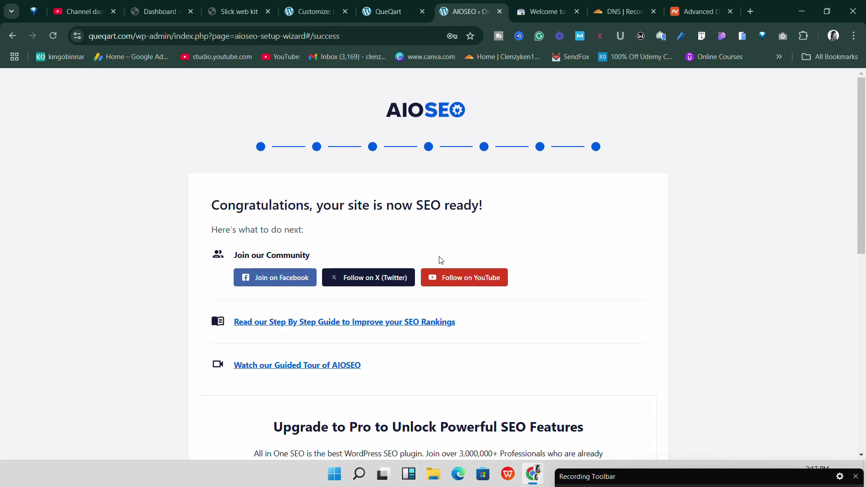
scroll(441, 260, "down", 10)
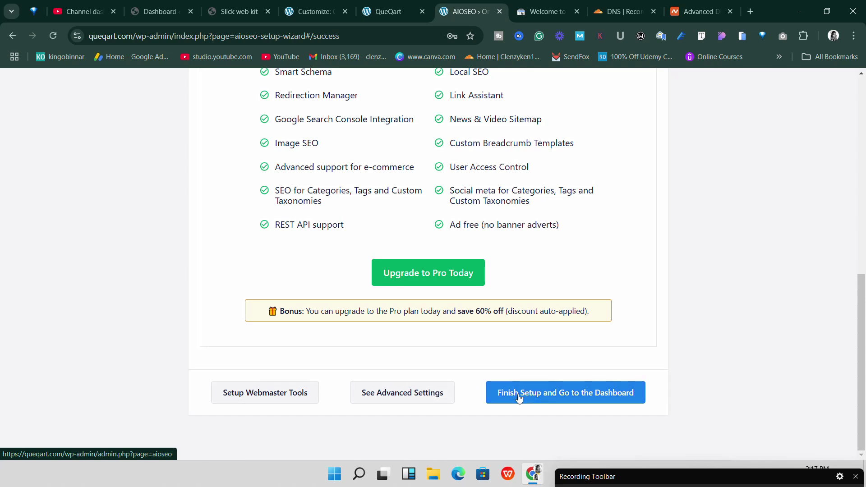
left_click(584, 399)
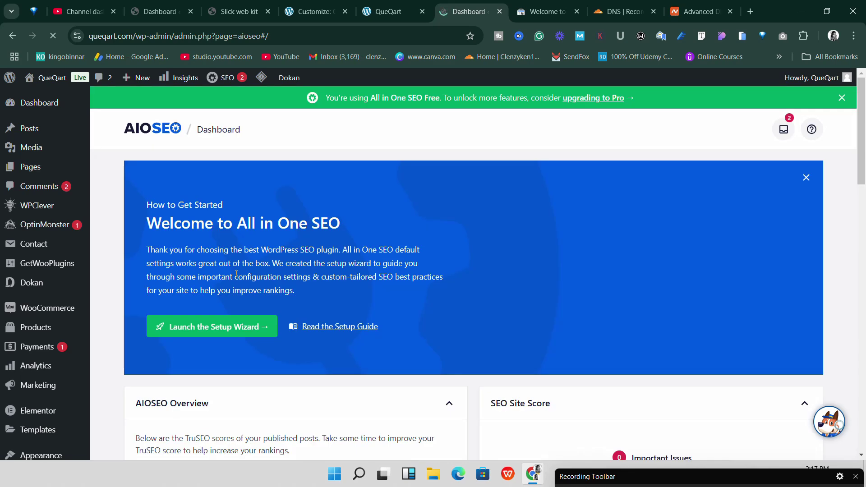
- Look through the whole AIOSEO dashboard, from the TruSEO overview and notifications down to the Pro feature list
scroll(280, 270, "down", 1)
scroll(299, 270, "down", 10)
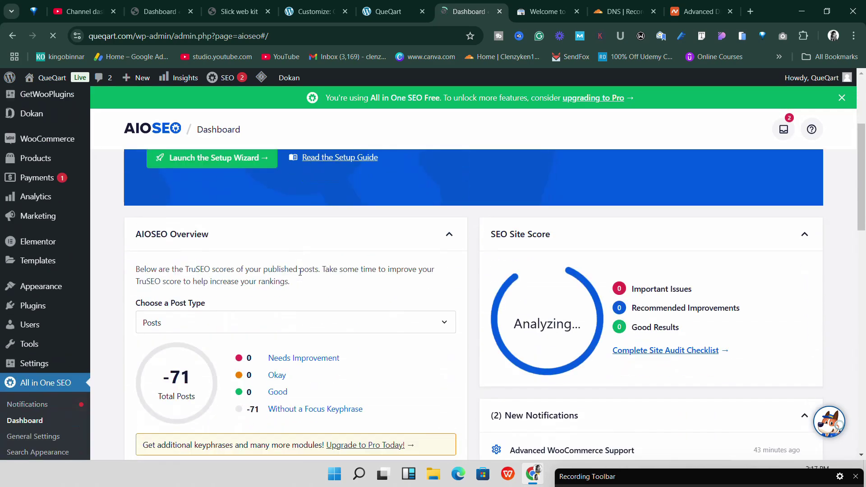
scroll(233, 272, "up", 4)
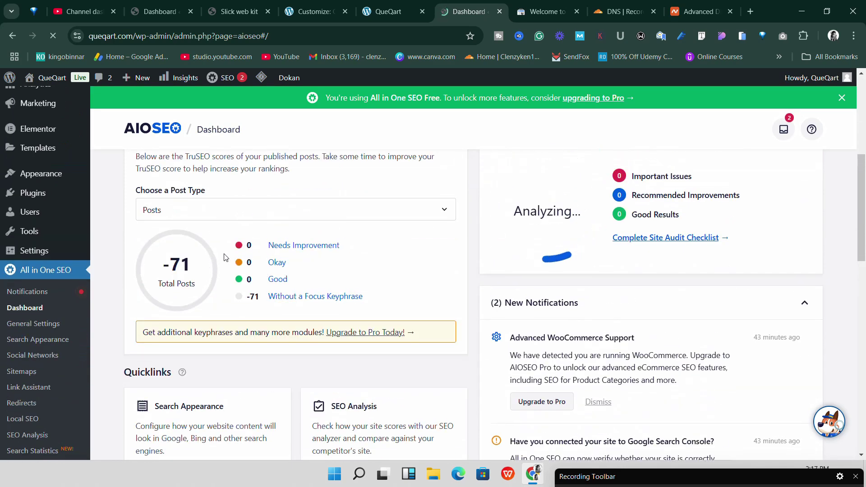
scroll(474, 277, "down", 1)
scroll(474, 278, "down", 12)
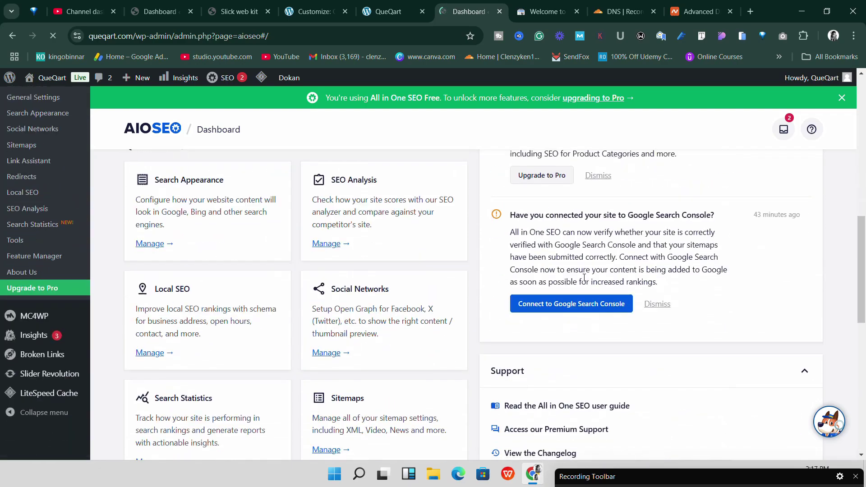
scroll(587, 281, "down", 1)
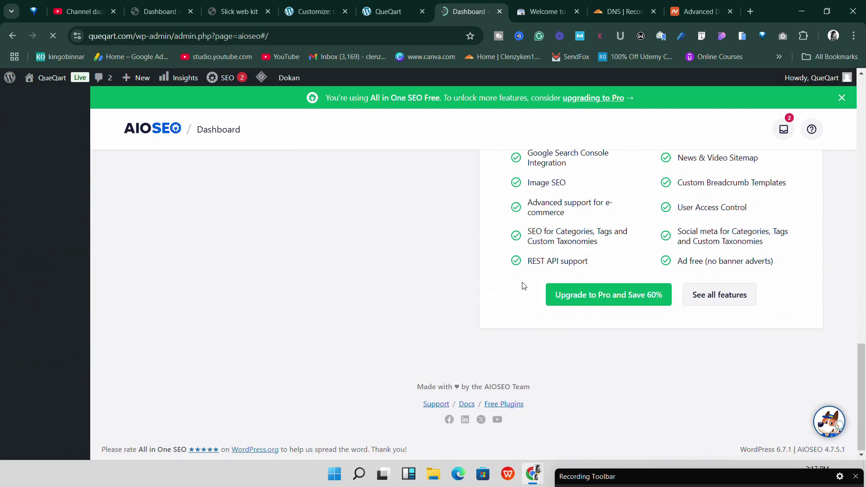
scroll(522, 286, "up", 9)
scroll(433, 283, "up", 8)
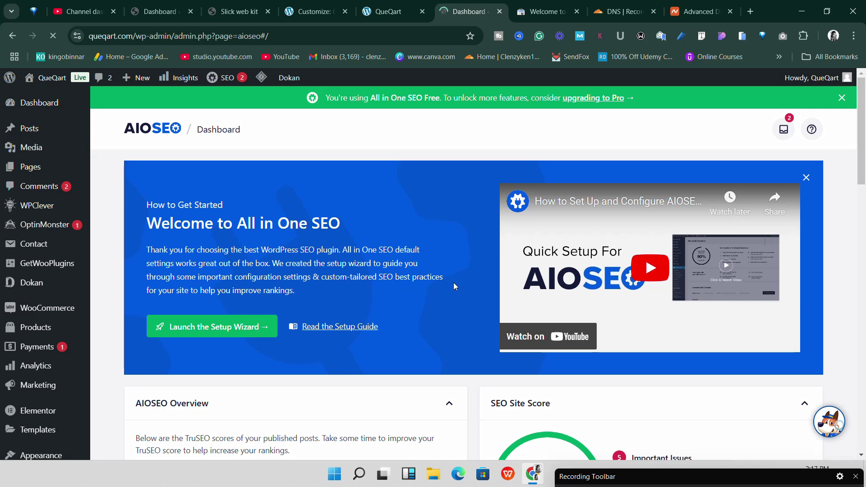
- Examine the SEO Site Score with its issue categories, then the plugin's feature shortcuts further down the dashboard
scroll(450, 295, "down", 3)
scroll(343, 304, "up", 3)
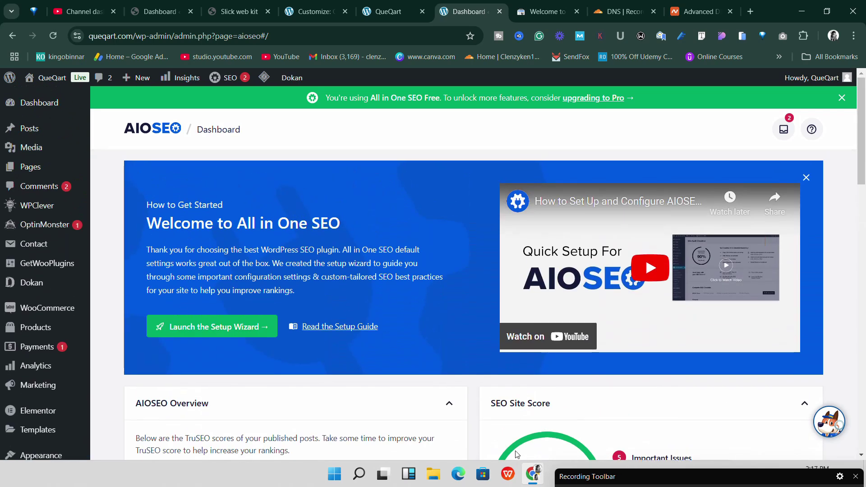
scroll(573, 392, "down", 4)
scroll(580, 398, "up", 1)
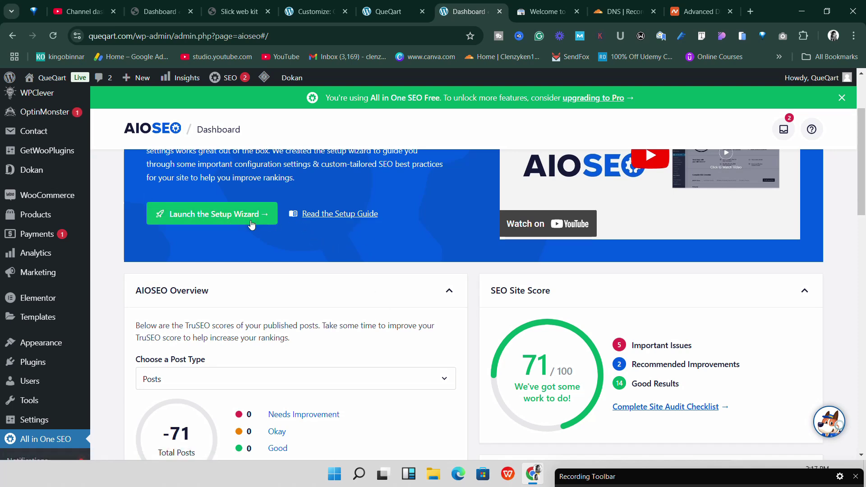
scroll(548, 302, "down", 1)
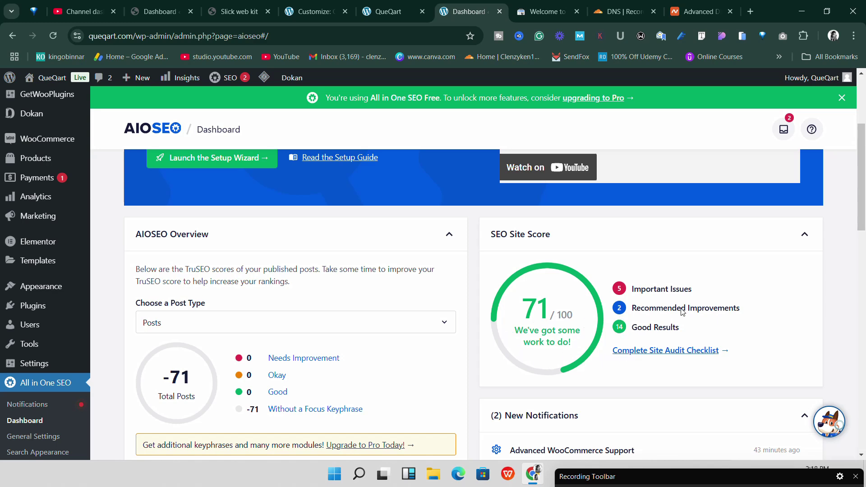
scroll(77, 250, "down", 7)
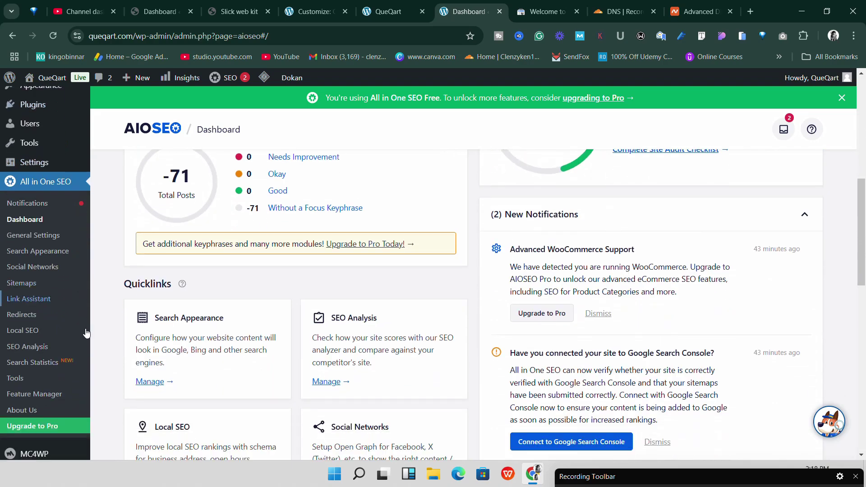
scroll(270, 338, "down", 1)
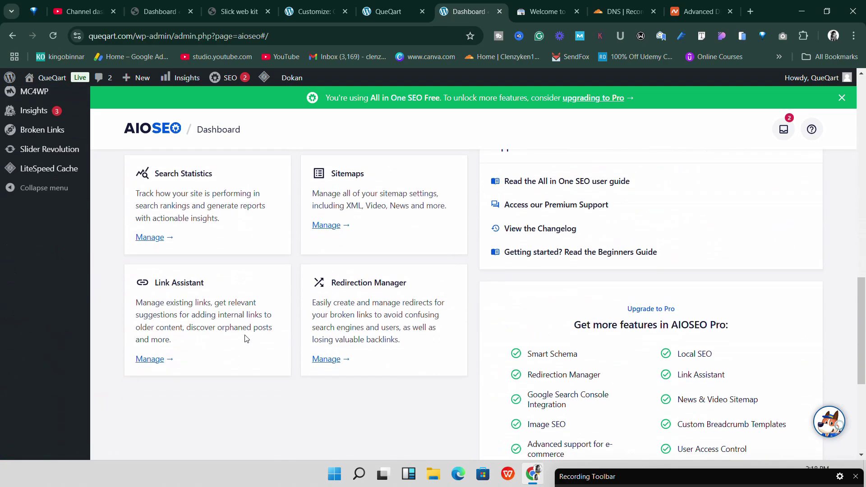
scroll(238, 341, "up", 10)
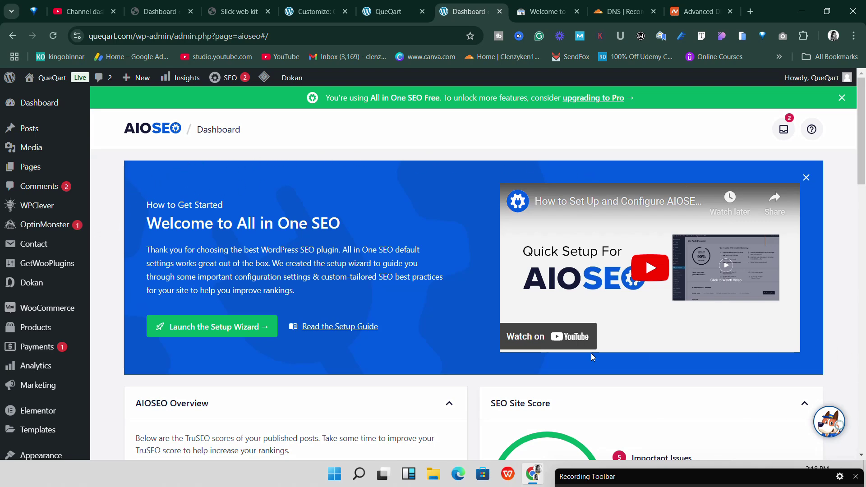
- Review the dashboard's Quicklinks cards, including Search Appearance, Local SEO, Search Statistics, Sitemaps and Redirection Manager
scroll(591, 353, "down", 3)
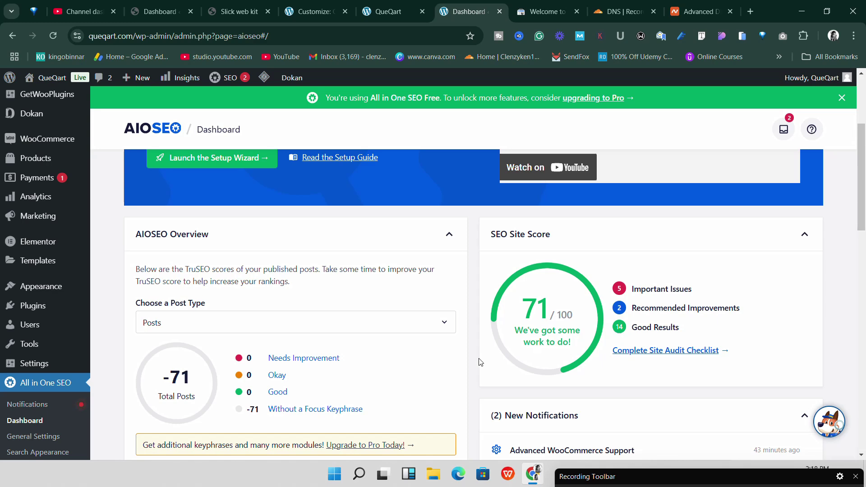
scroll(354, 284, "down", 6)
scroll(276, 274, "up", 8)
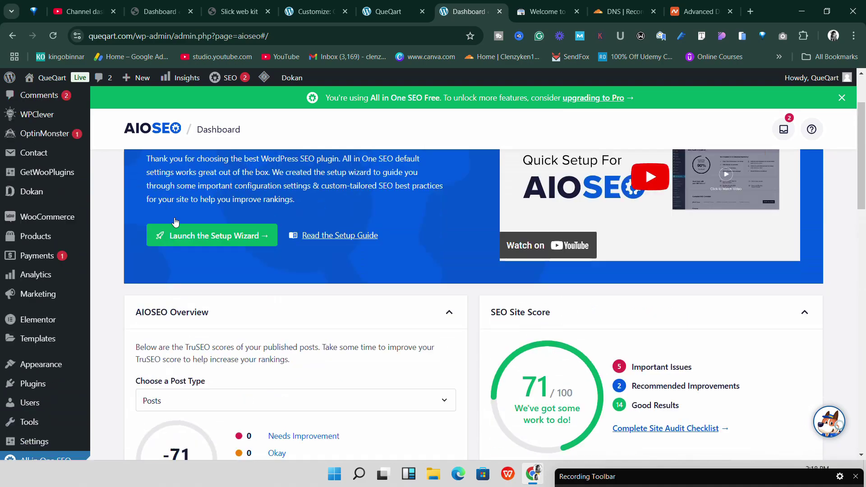
scroll(175, 221, "up", 2)
scroll(245, 239, "down", 10)
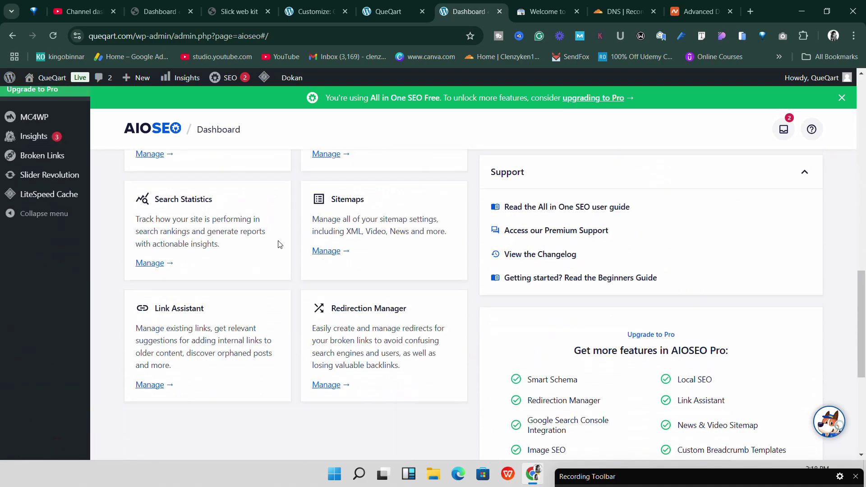
scroll(279, 245, "down", 7)
scroll(281, 246, "up", 11)
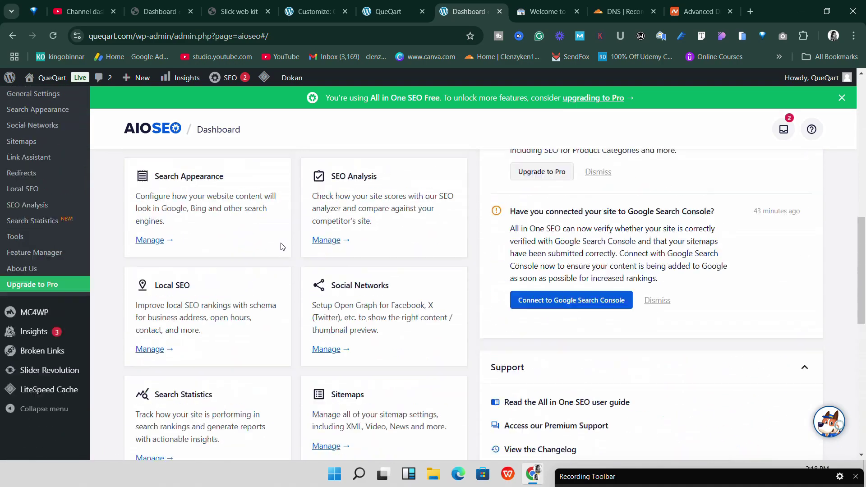
scroll(281, 245, "up", 1)
scroll(278, 245, "down", 1)
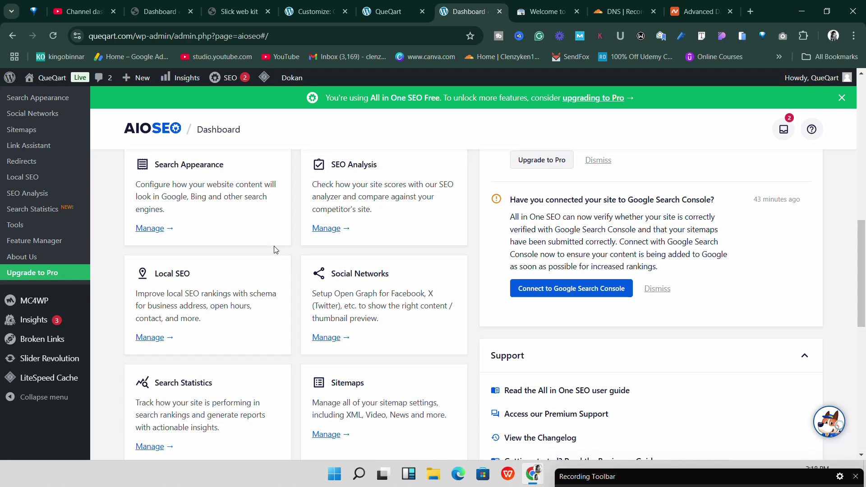
- Recheck the AIOSEO Overview for posts and the SEO Site Score, and return to the dashboard's welcome banner
scroll(275, 249, "up", 7)
scroll(271, 290, "down", 1)
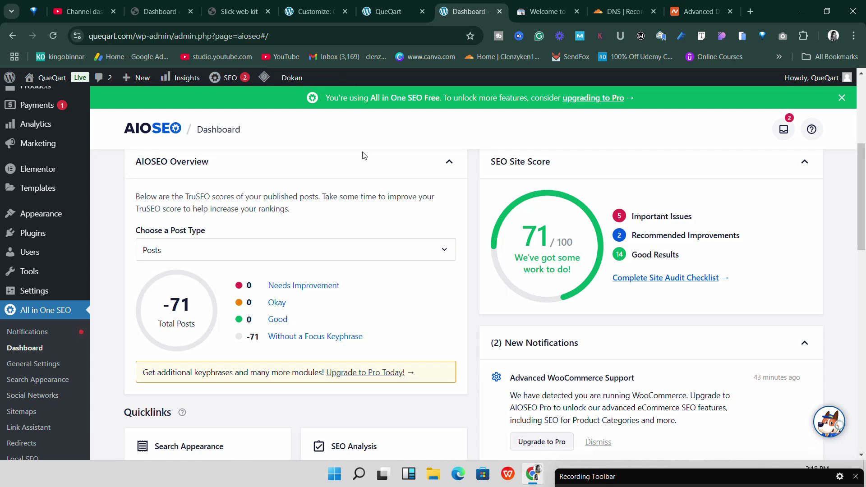
scroll(347, 201, "up", 5)
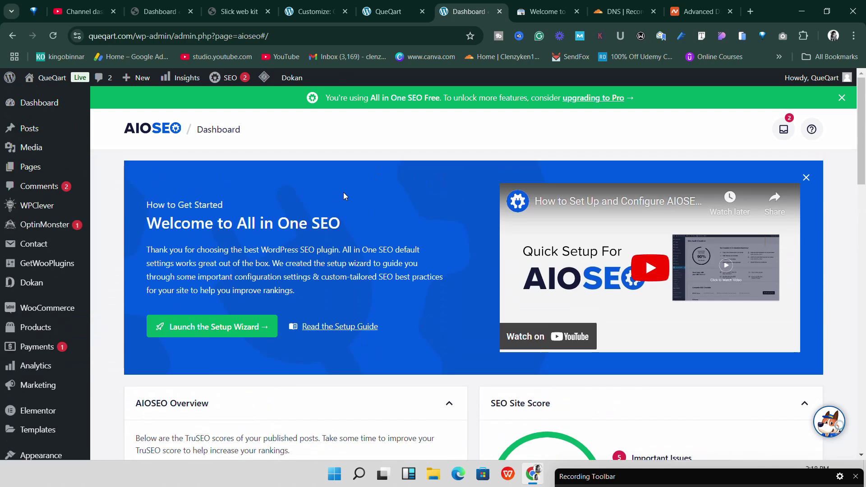
scroll(343, 196, "down", 7)
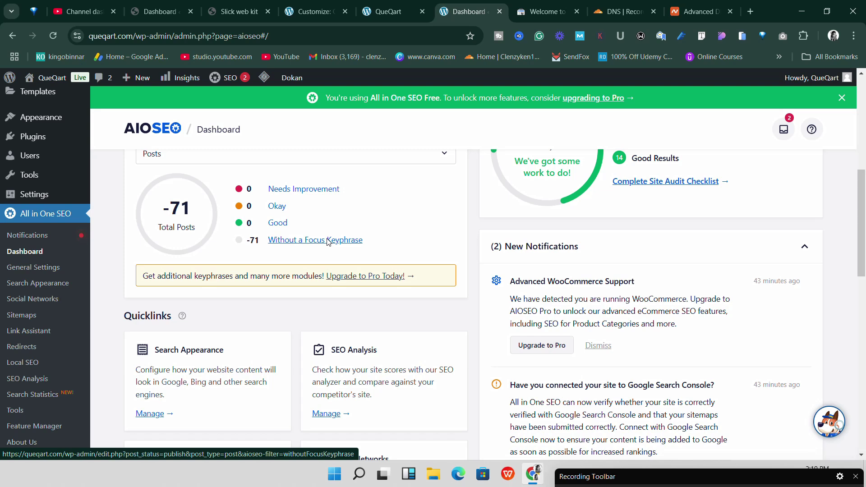
scroll(186, 356, "up", 5)
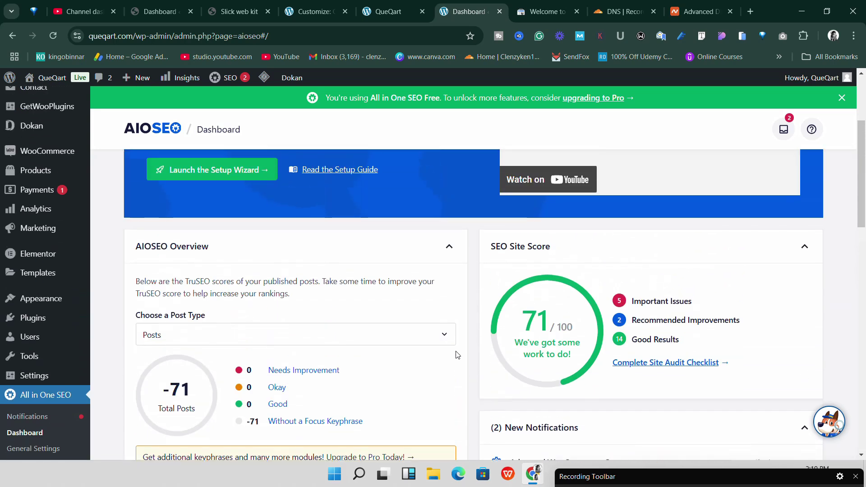
scroll(186, 357, "up", 3)
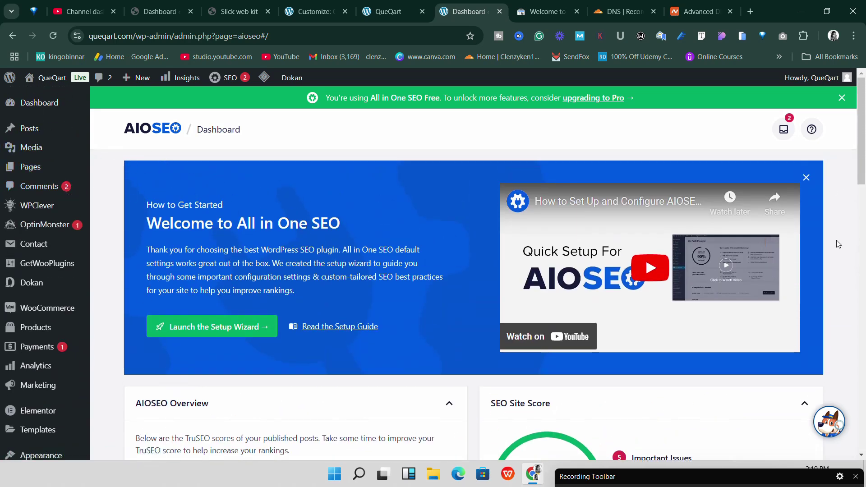
left_click(701, 478)
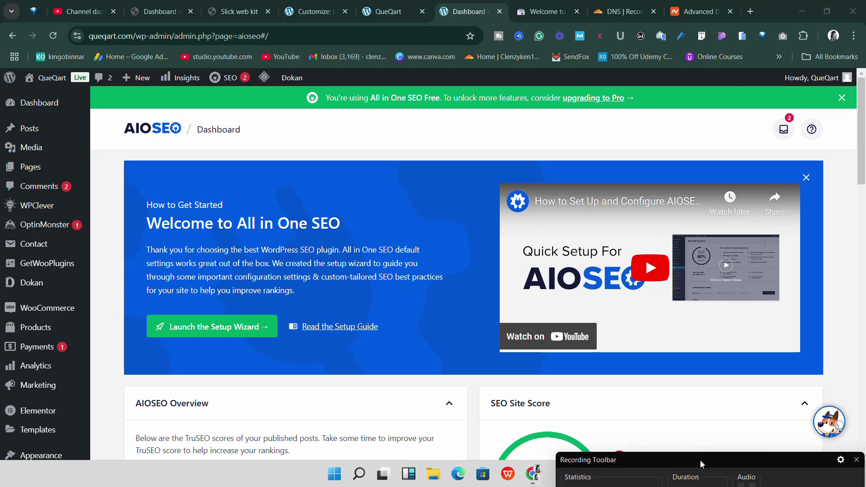